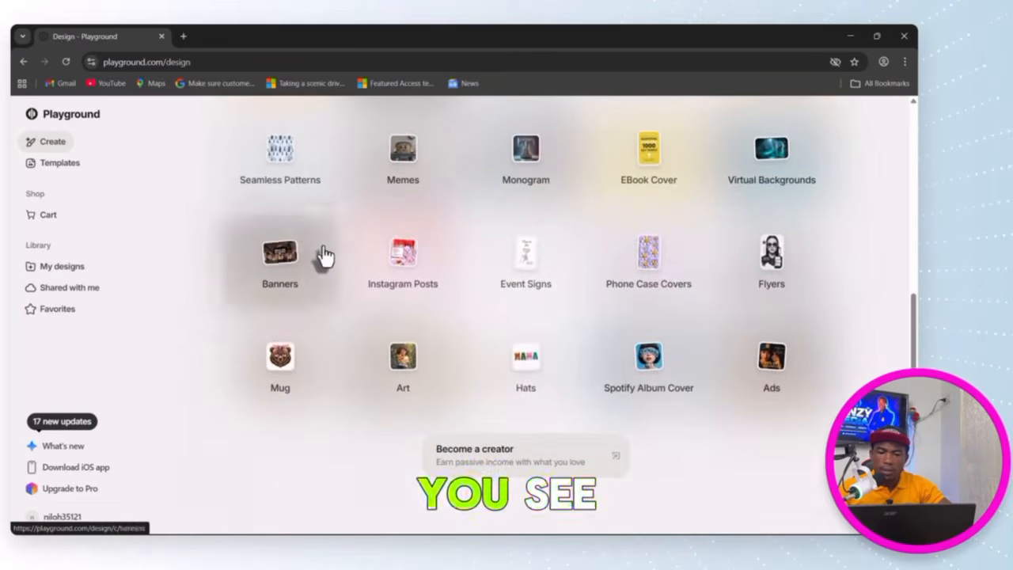
# Open the Coloring Book Pages template category
pyautogui.scroll(1, 538, 407)
pyautogui.scroll(3, 544, 406)
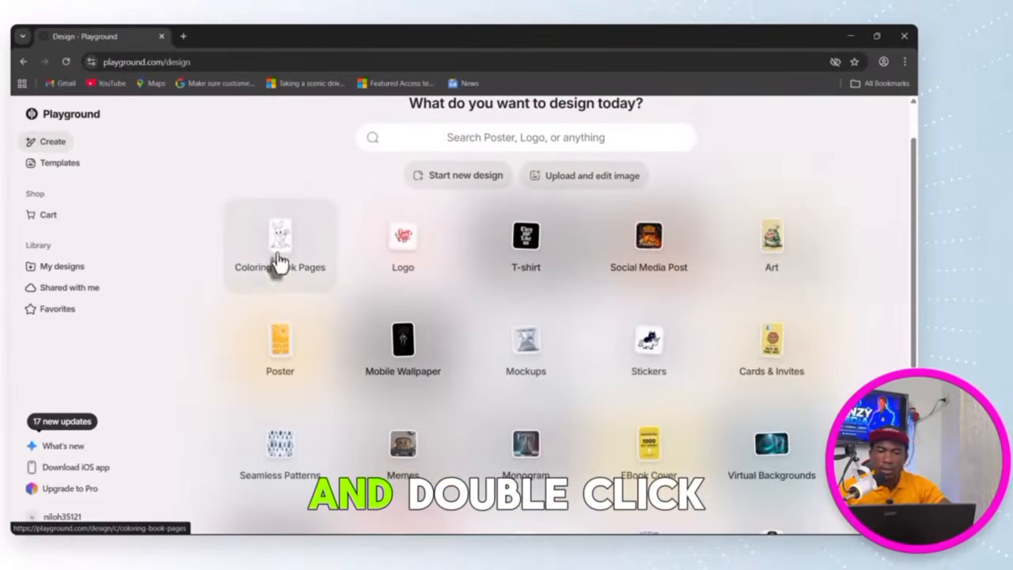
pyautogui.doubleClick(282, 261)
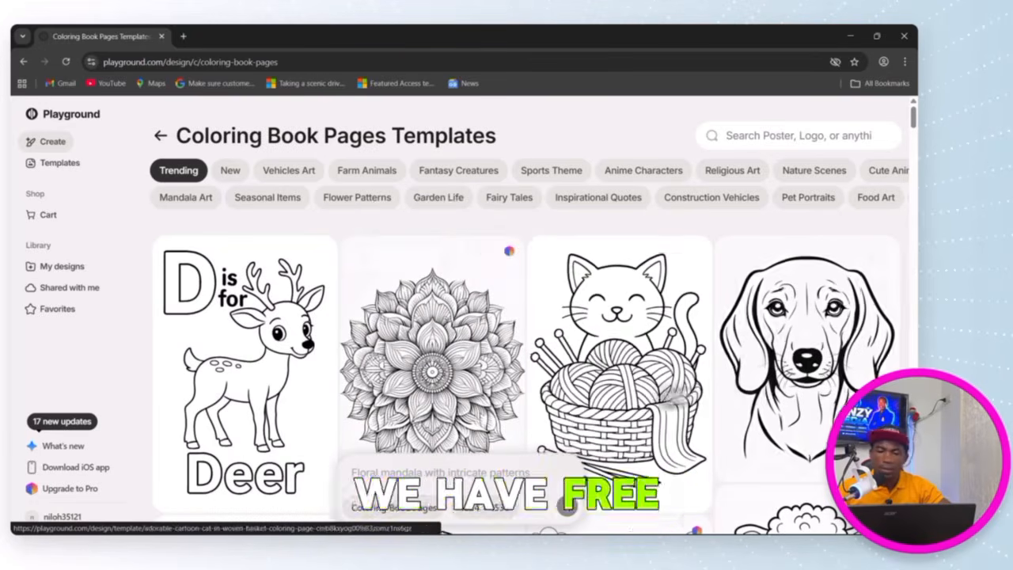
# Filter the coloring book page templates to the Farm Animals category
pyautogui.scroll(-5, 317, 402)
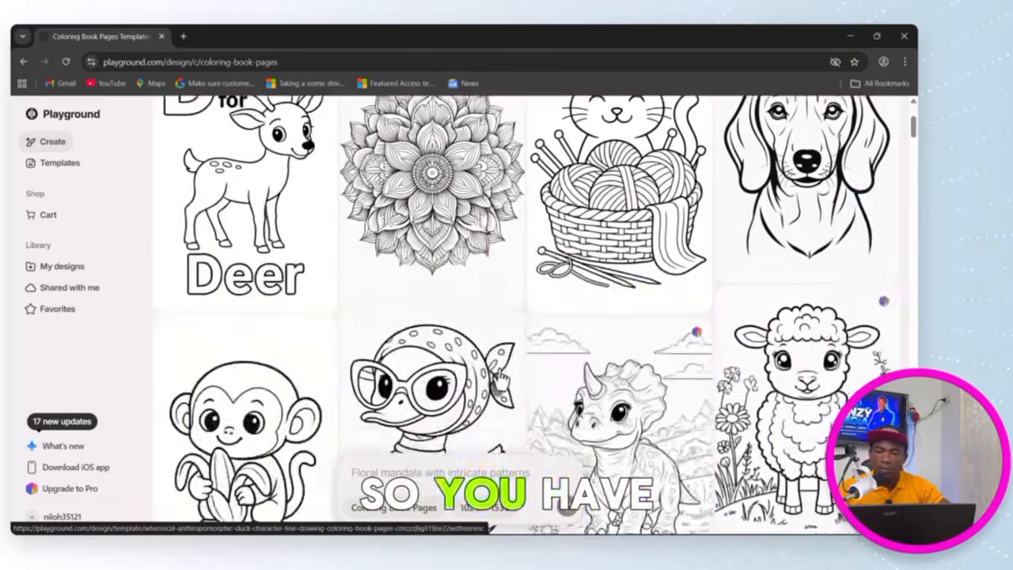
pyautogui.scroll(-2, 529, 374)
pyautogui.scroll(6, 529, 374)
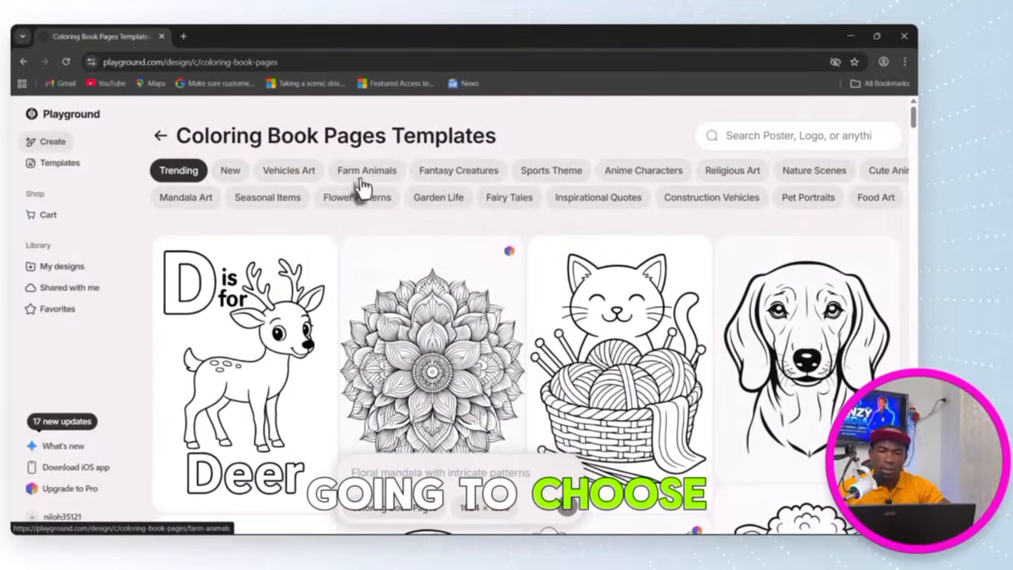
pyautogui.click(357, 176)
# Browse the Farm Animals coloring page templates to find a suitable free design
pyautogui.scroll(-2, 440, 366)
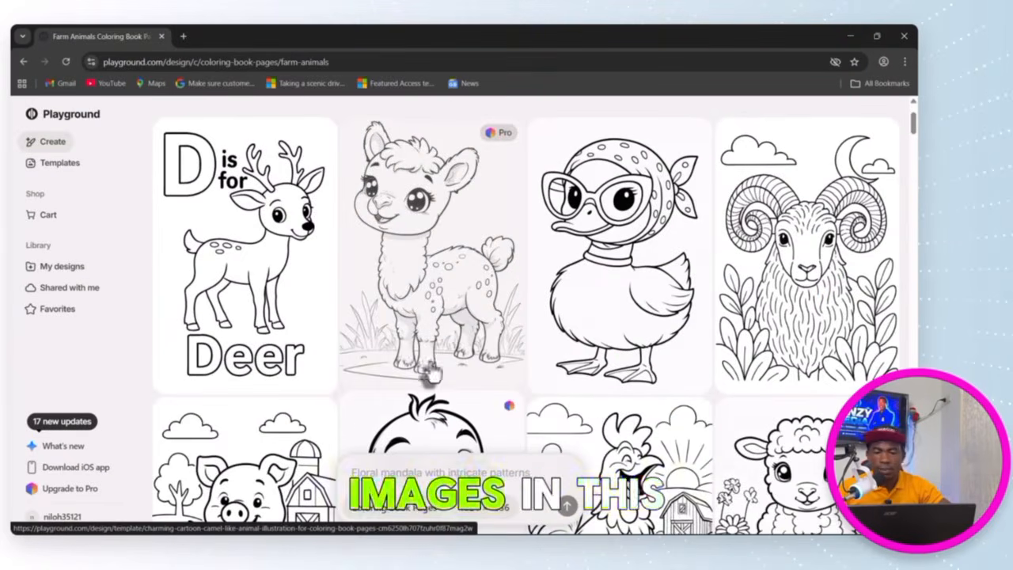
pyautogui.scroll(2, 89, 106)
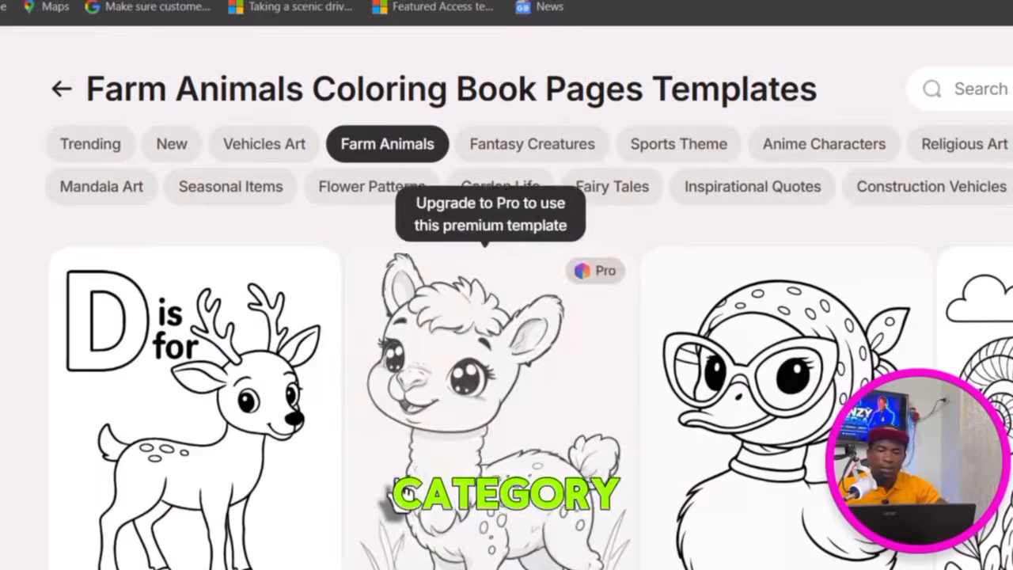
pyautogui.scroll(-7, 301, 370)
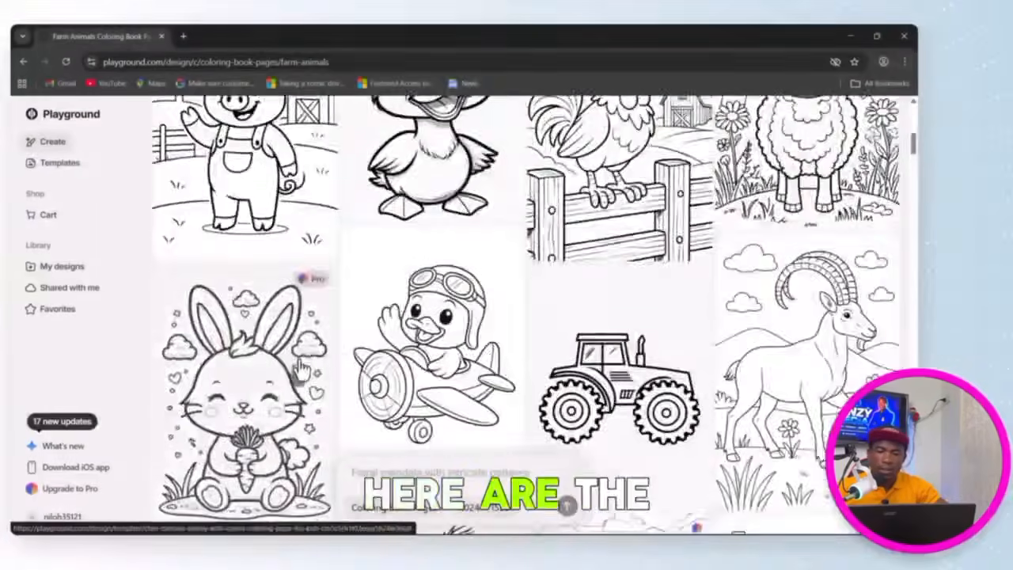
pyautogui.scroll(-15, 301, 370)
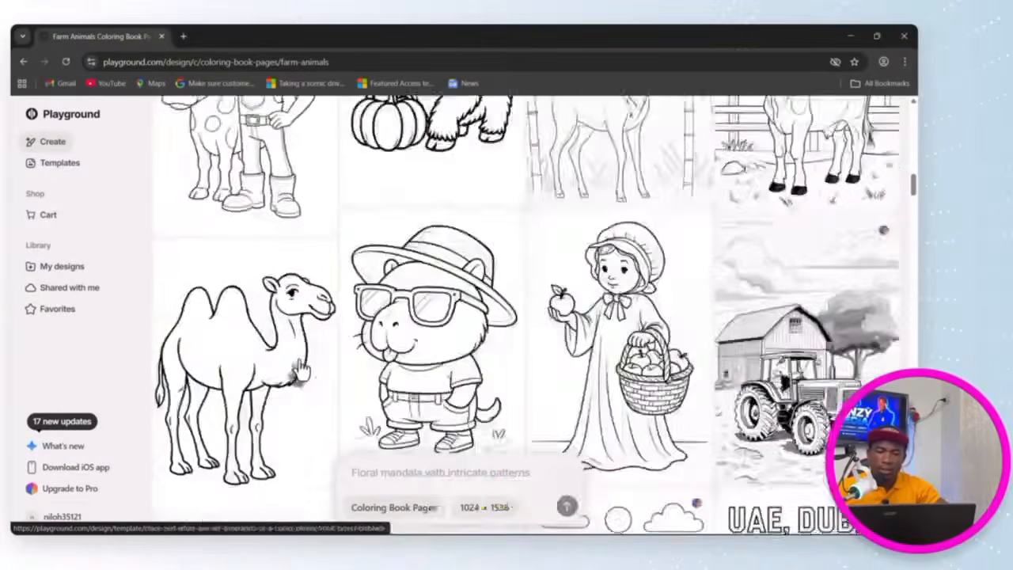
pyautogui.scroll(-5, 300, 370)
pyautogui.scroll(7, 396, 372)
pyautogui.scroll(15, 404, 378)
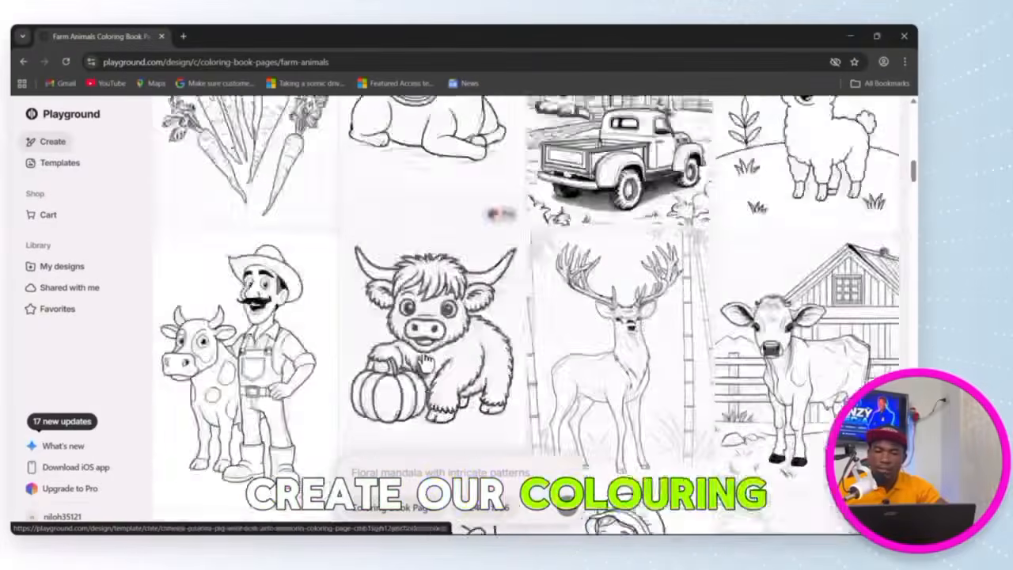
pyautogui.scroll(3, 426, 360)
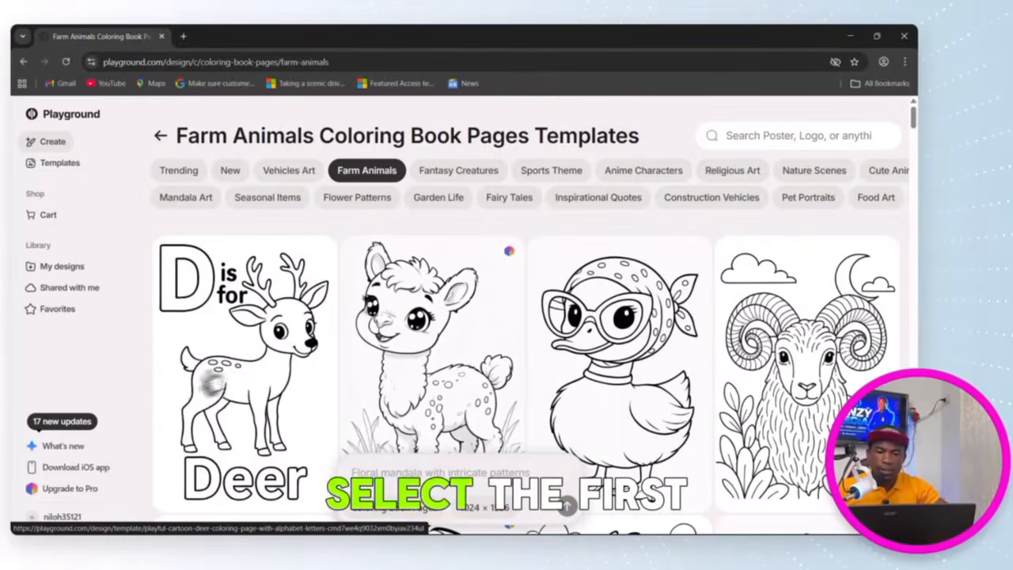
# Open the "D is for Deer" template and start exporting the outline page as a PNG download
pyautogui.click(247, 368)
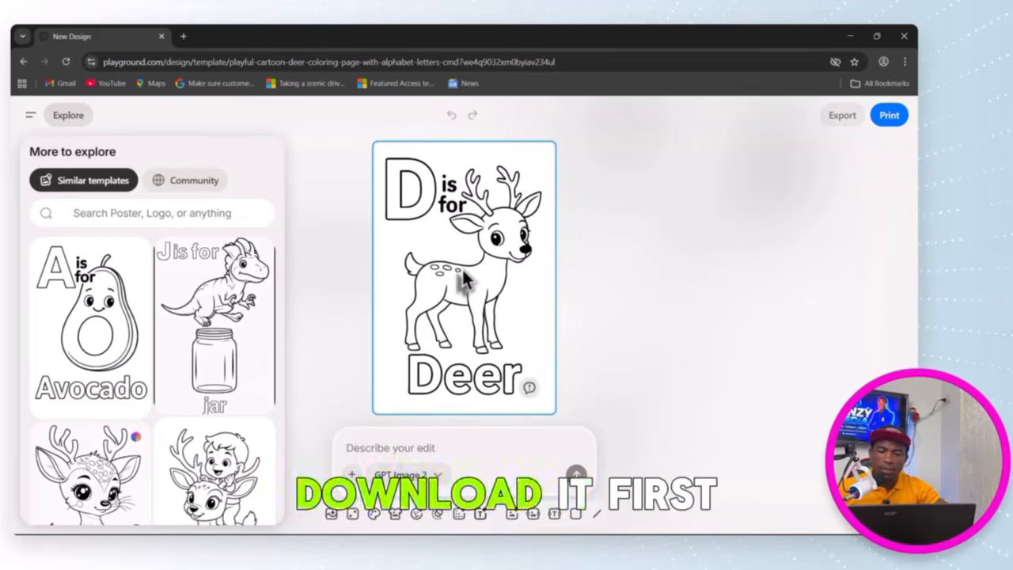
pyautogui.click(590, 366)
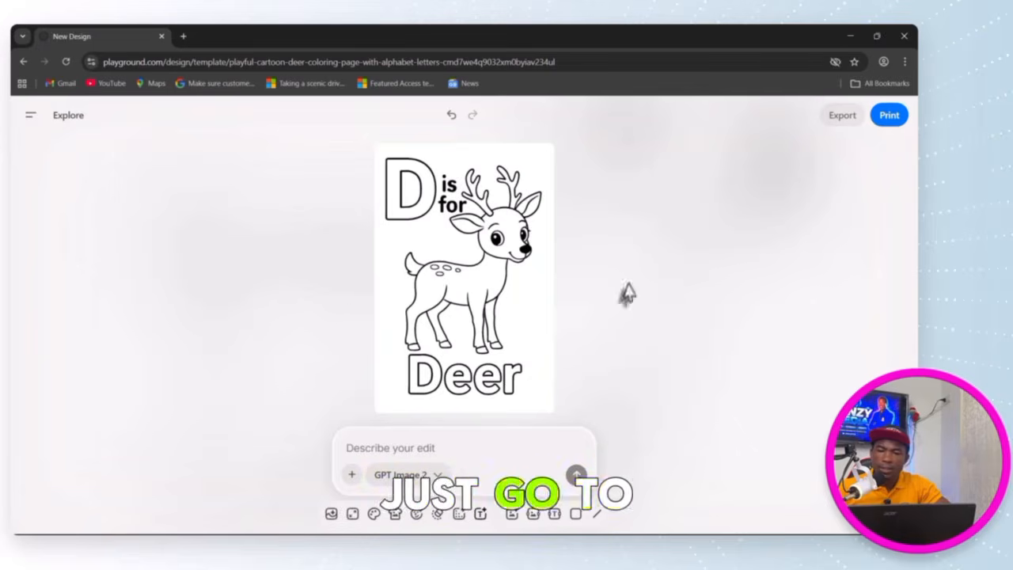
pyautogui.click(837, 119)
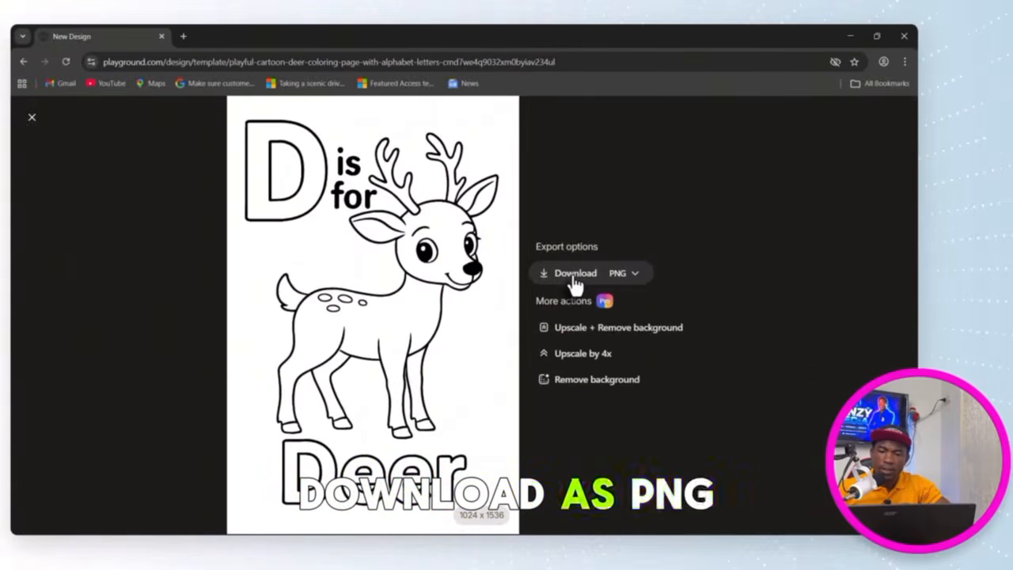
pyautogui.click(575, 279)
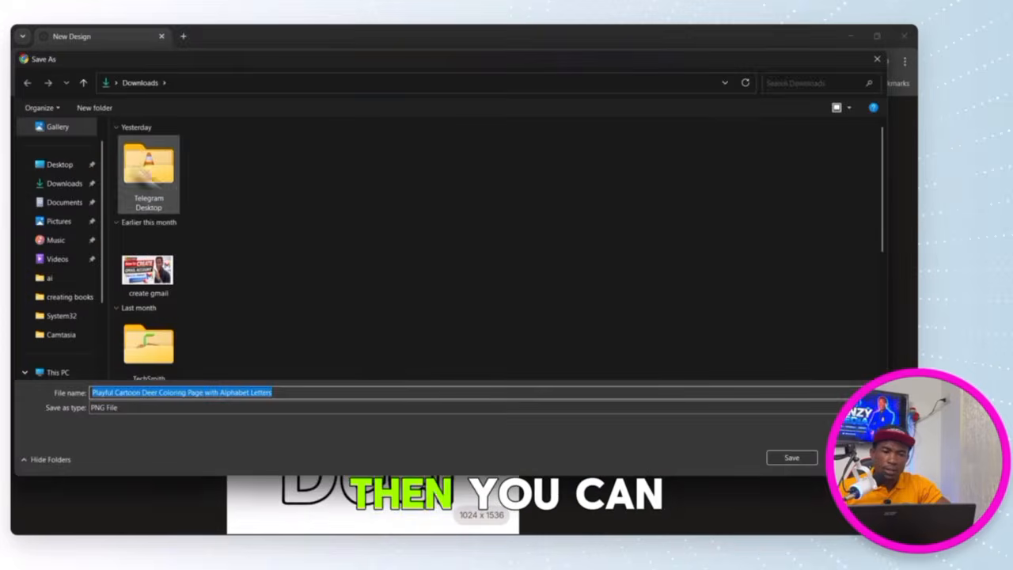
# Create a folder named "coloring book" on the Desktop as the save location
pyautogui.click(89, 106)
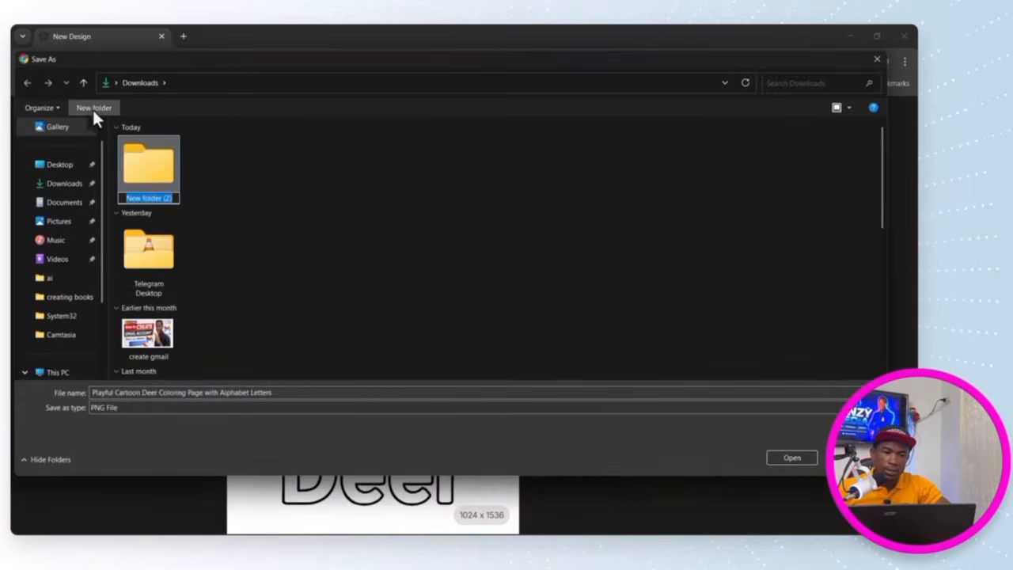
pyautogui.click(62, 165)
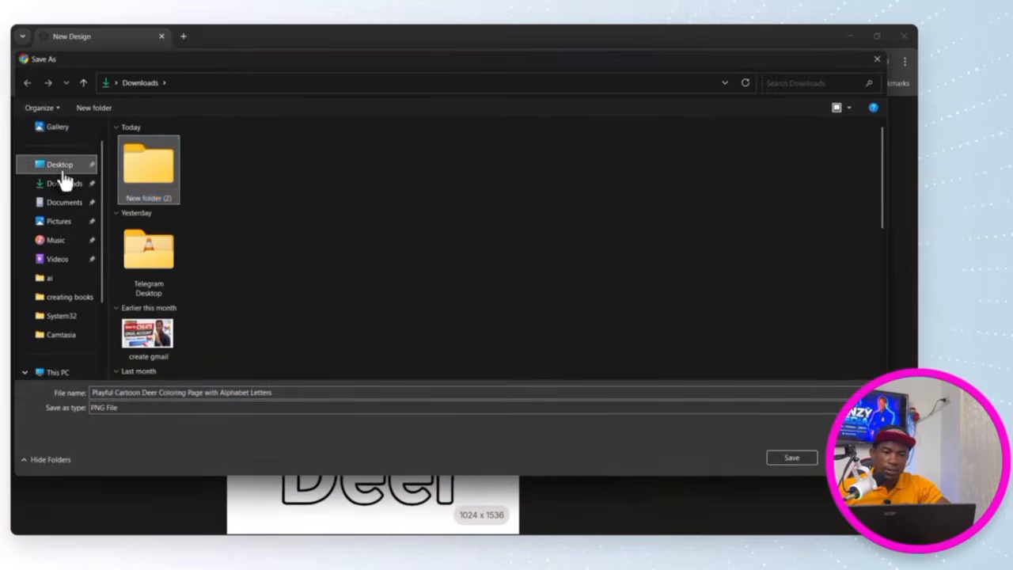
pyautogui.click(88, 108)
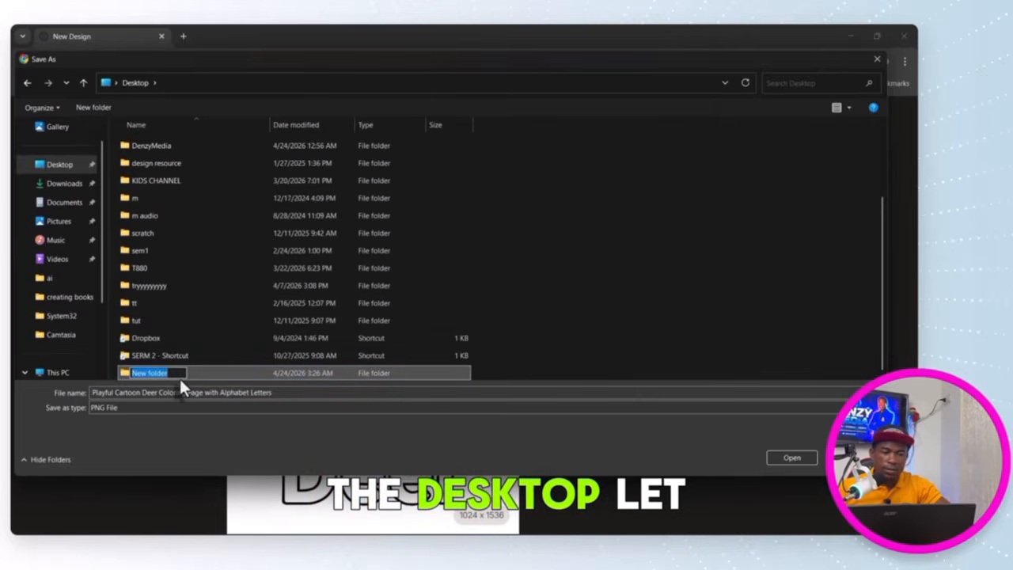
pyautogui.write('colou')
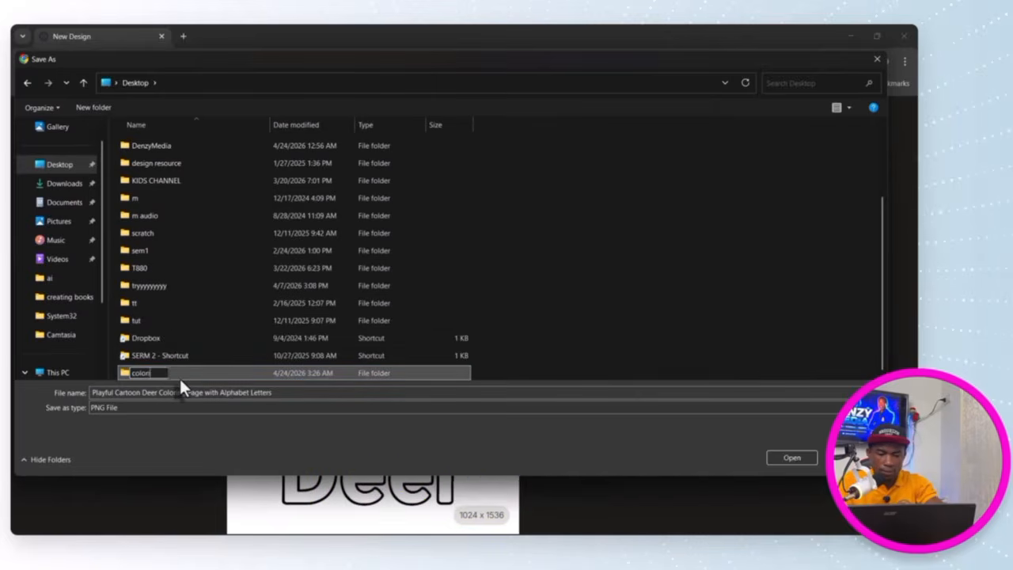
pyautogui.write('ing book')
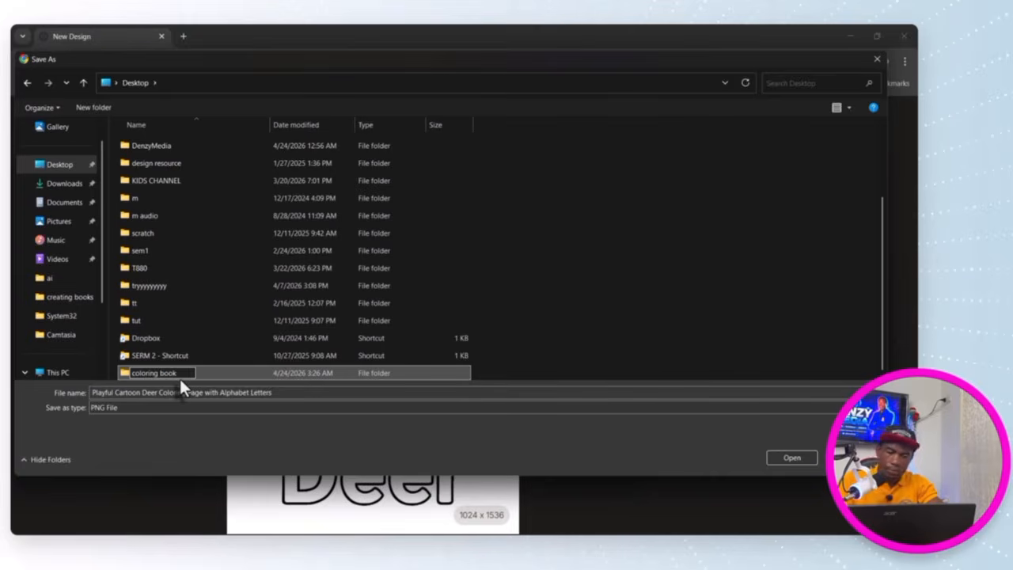
pyautogui.press('Return')
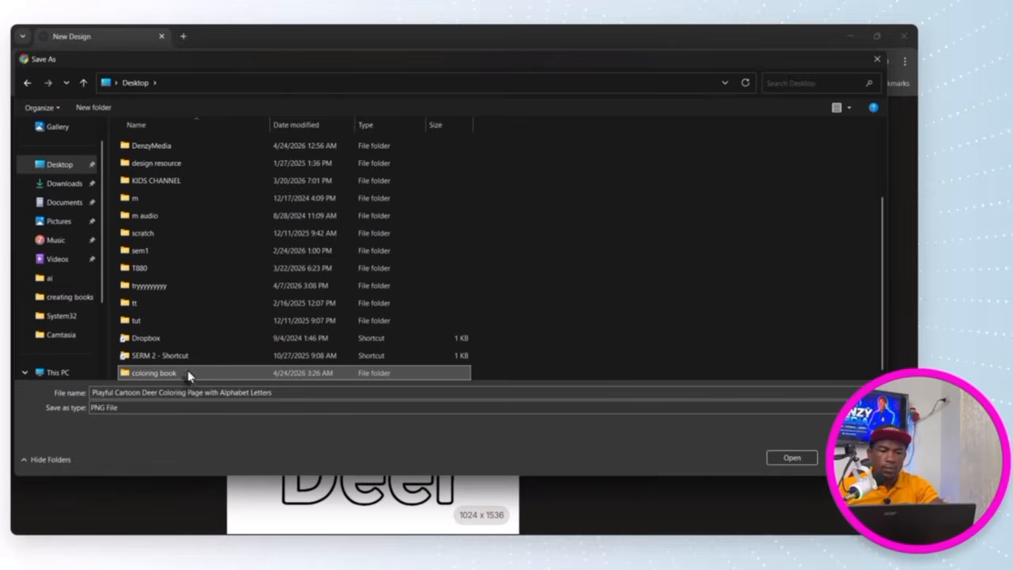
# Save the deer outline PNG in the "coloring book" folder and close the export view
pyautogui.doubleClick(188, 373)
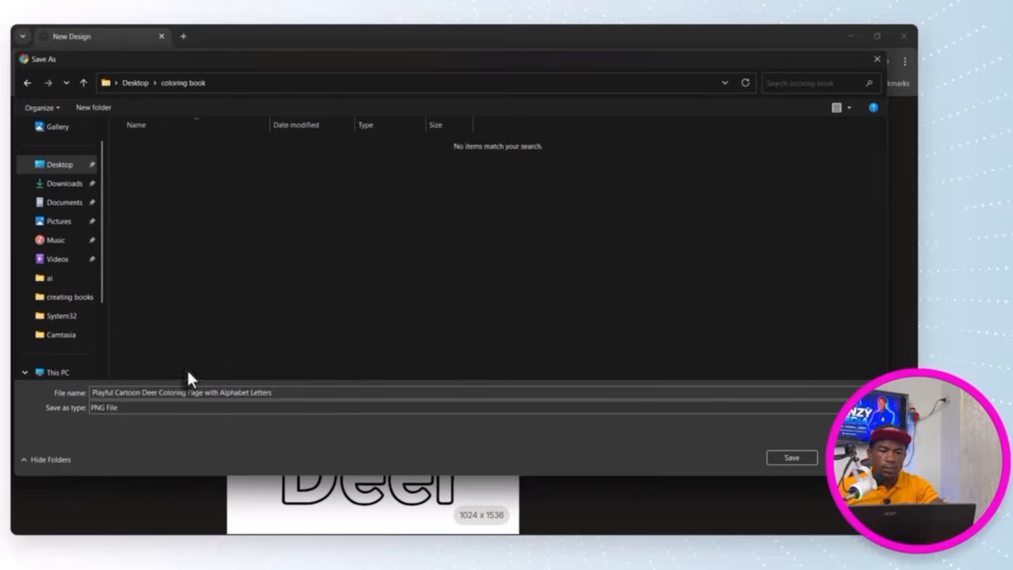
pyautogui.click(791, 458)
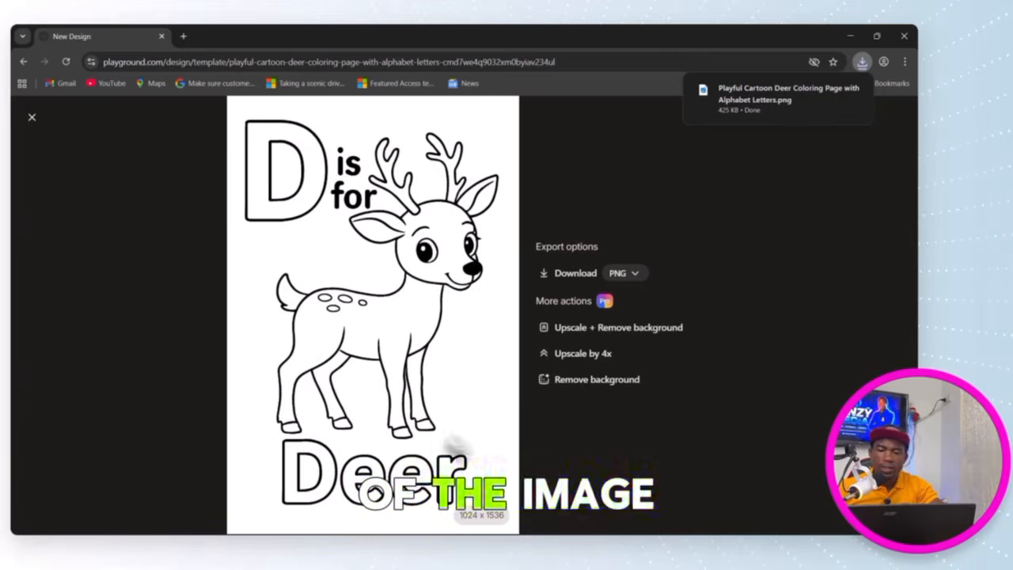
pyautogui.click(850, 37)
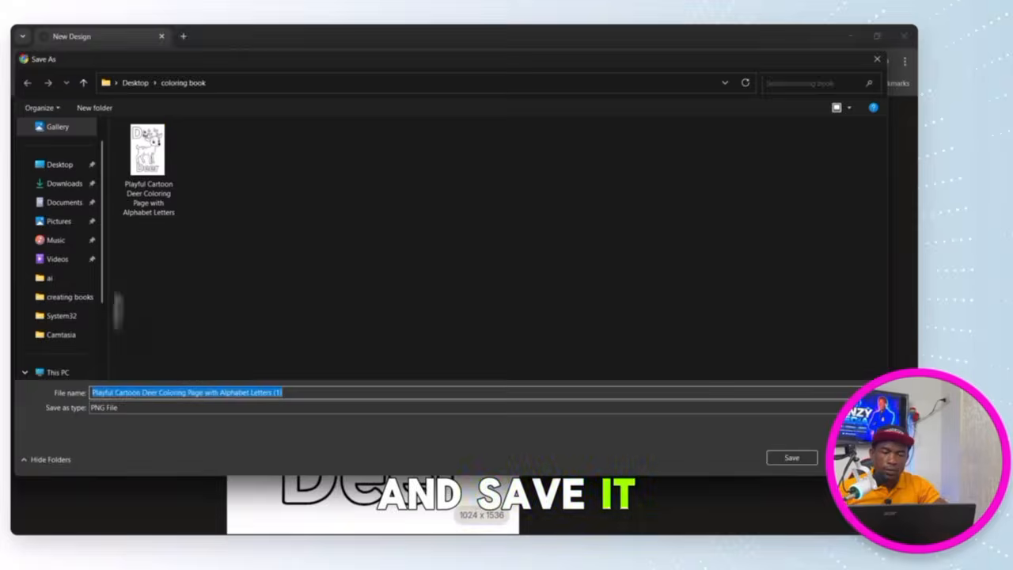
pyautogui.click(785, 458)
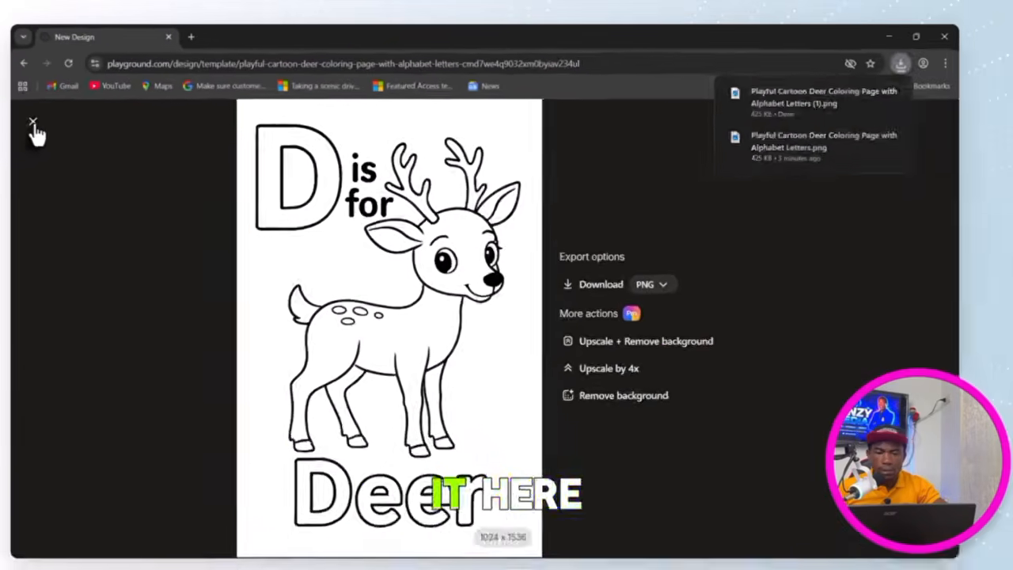
pyautogui.click(38, 148)
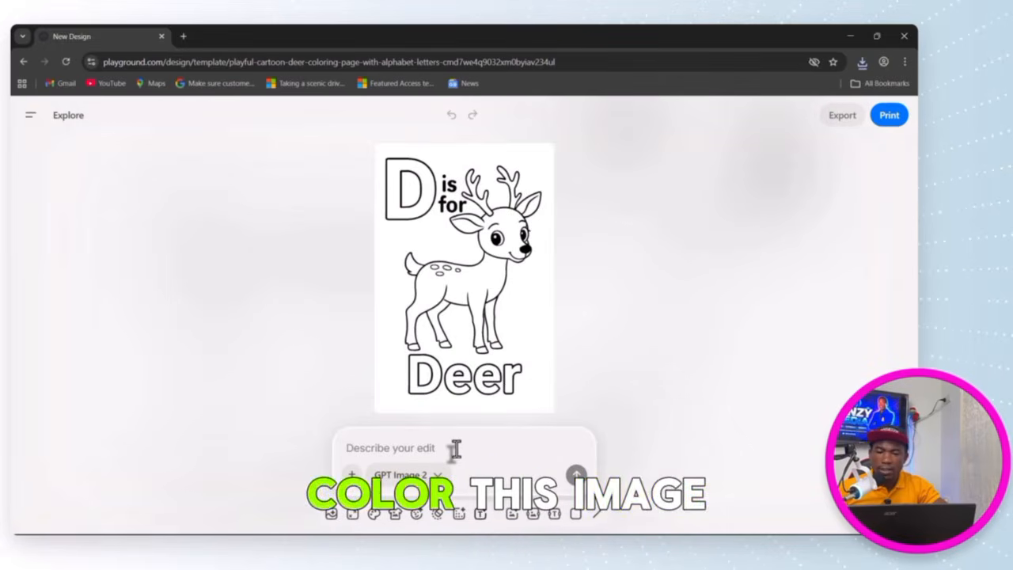
# Generate a colored version of the deer page with the edit prompt "colorize the image"
pyautogui.click(456, 449)
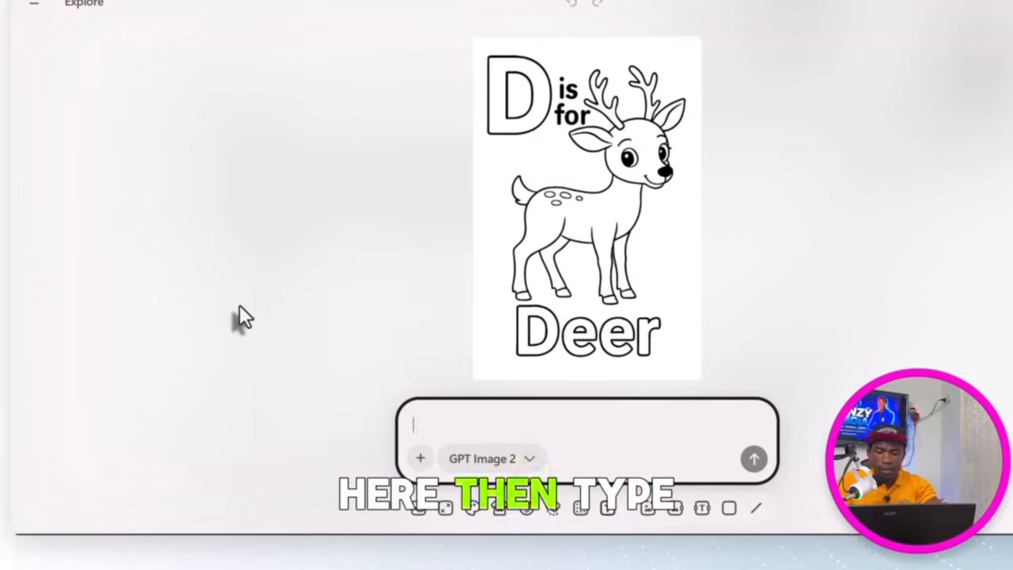
pyautogui.write('colo')
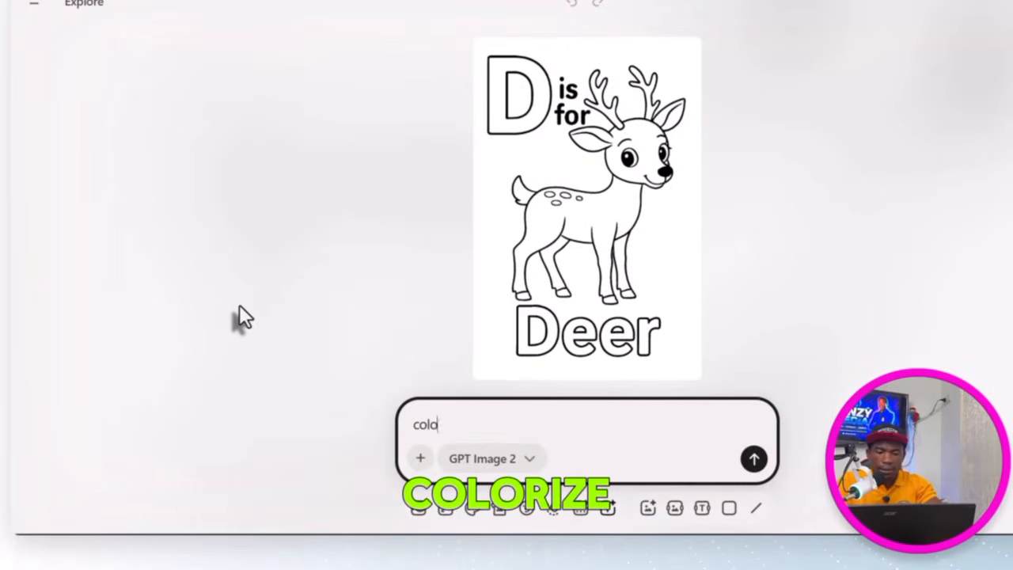
pyautogui.write('riz')
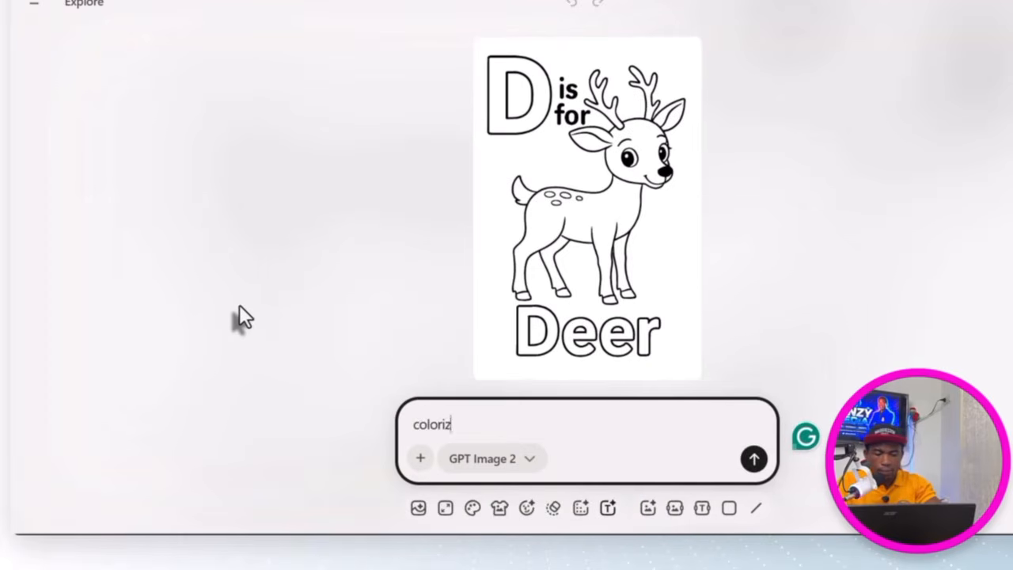
pyautogui.write('e the ')
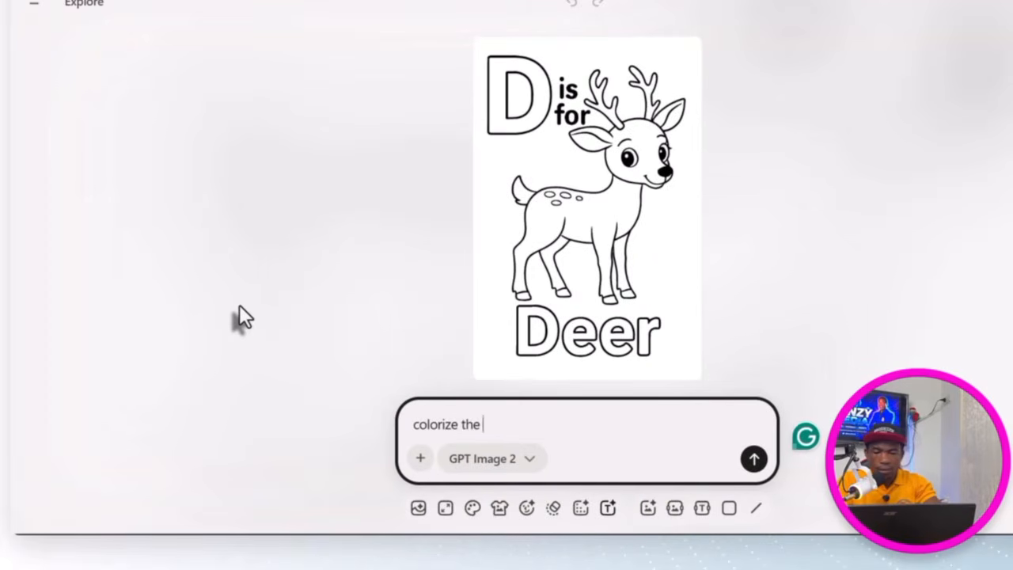
pyautogui.write('image')
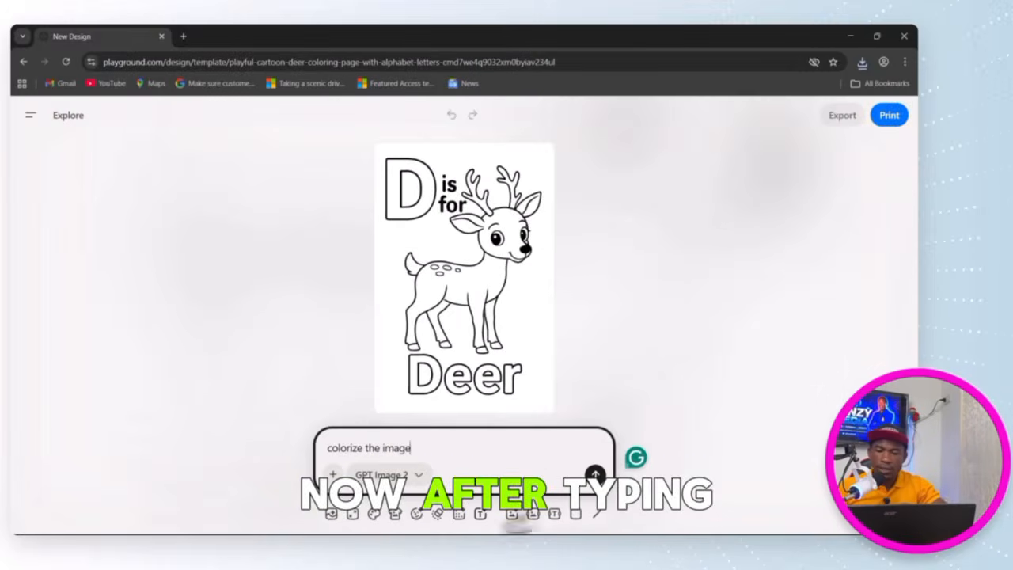
pyautogui.click(595, 476)
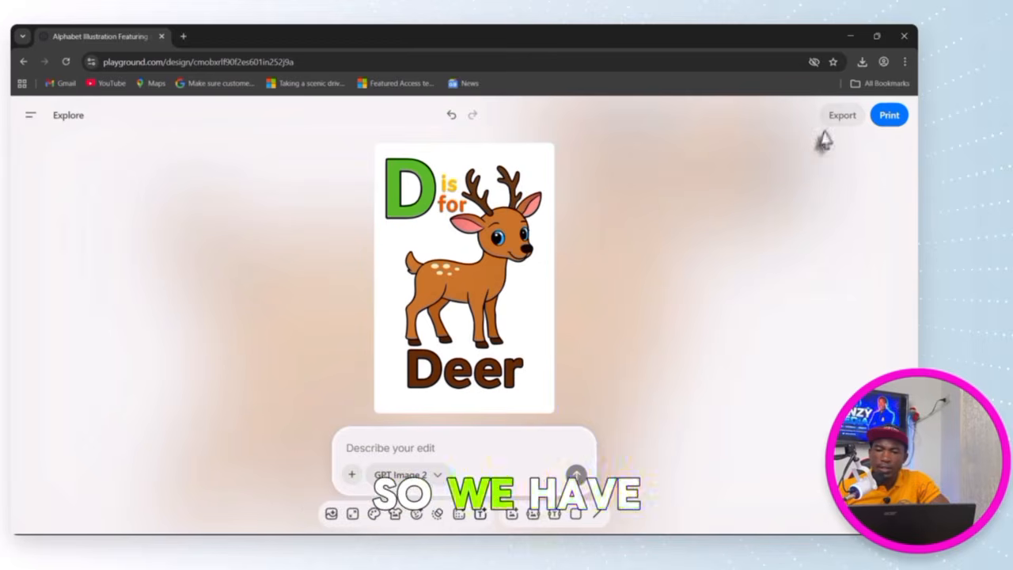
# Export the colorized deer page as a PNG into the "coloring book" folder
pyautogui.click(842, 117)
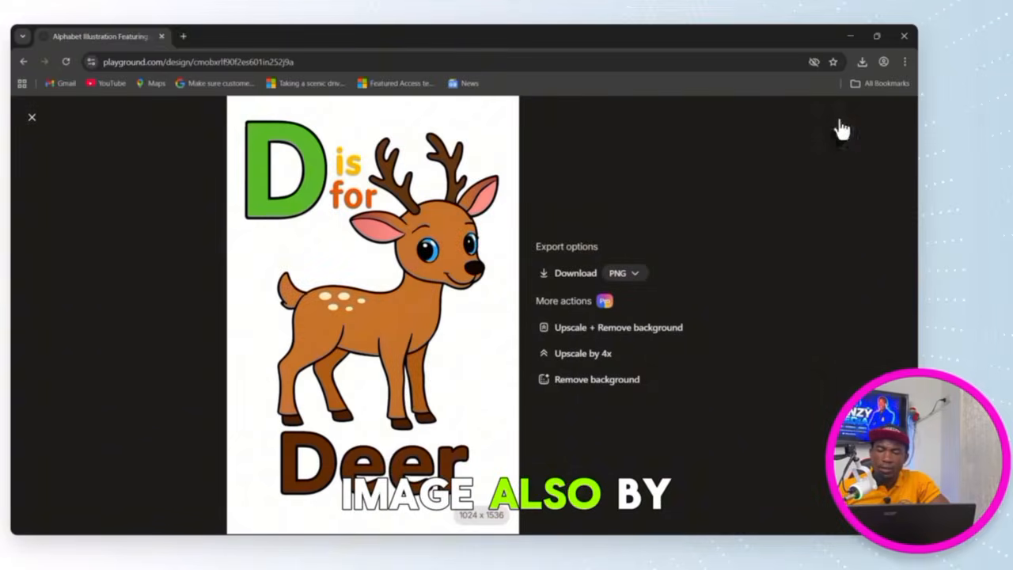
pyautogui.click(575, 274)
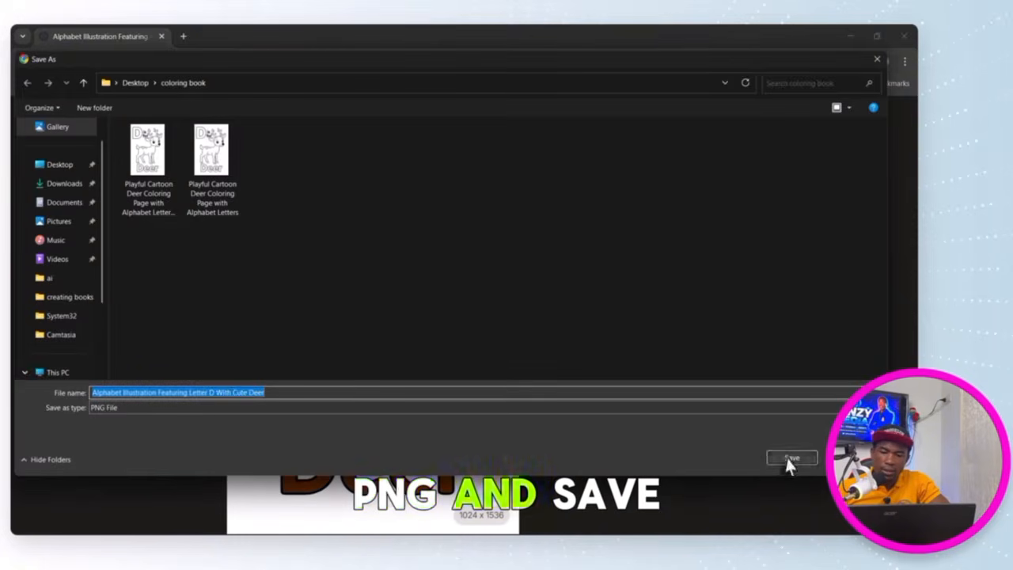
pyautogui.click(791, 459)
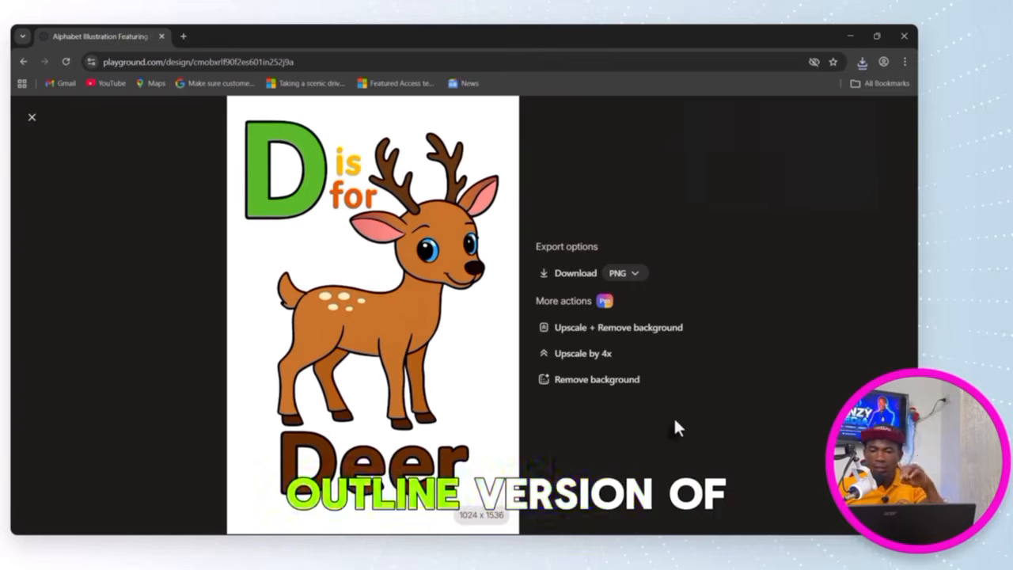
# Close the export view and return to the Farm Animals coloring page templates
pyautogui.click(32, 117)
pyautogui.click(24, 62)
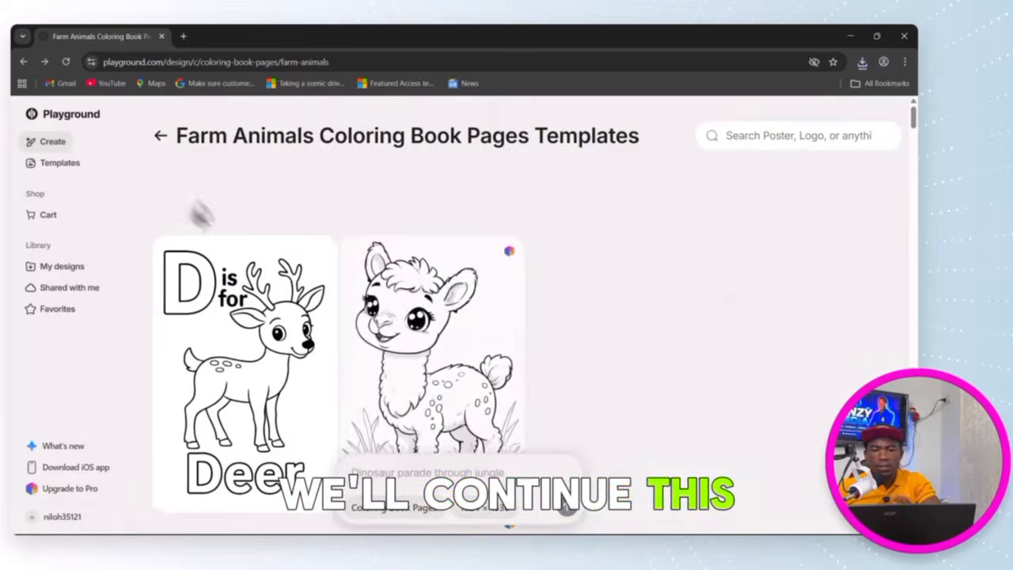
pyautogui.scroll(-3, 455, 364)
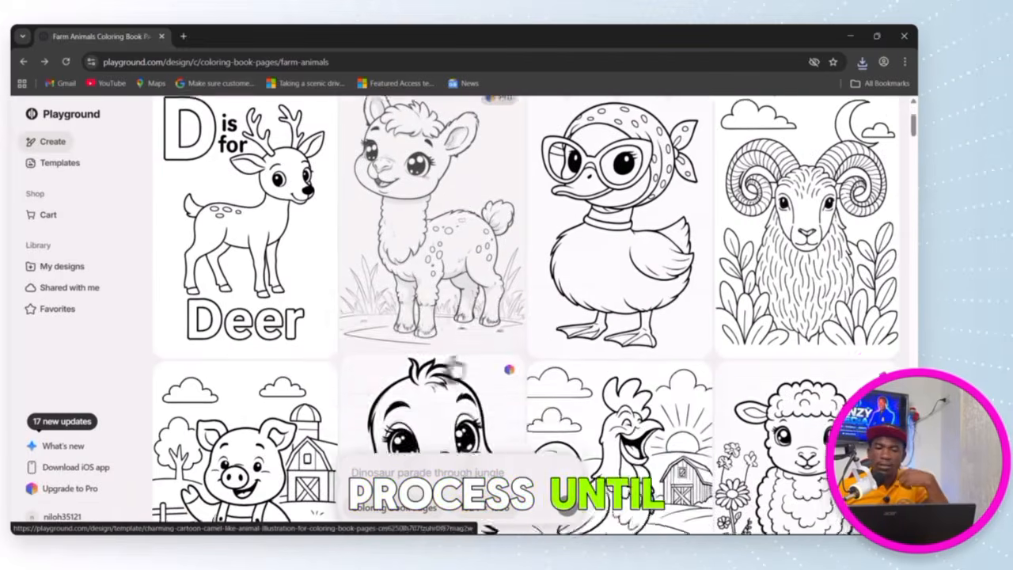
# Open the ibex coloring page template from the Farm Animals collection
pyautogui.scroll(-2, 552, 368)
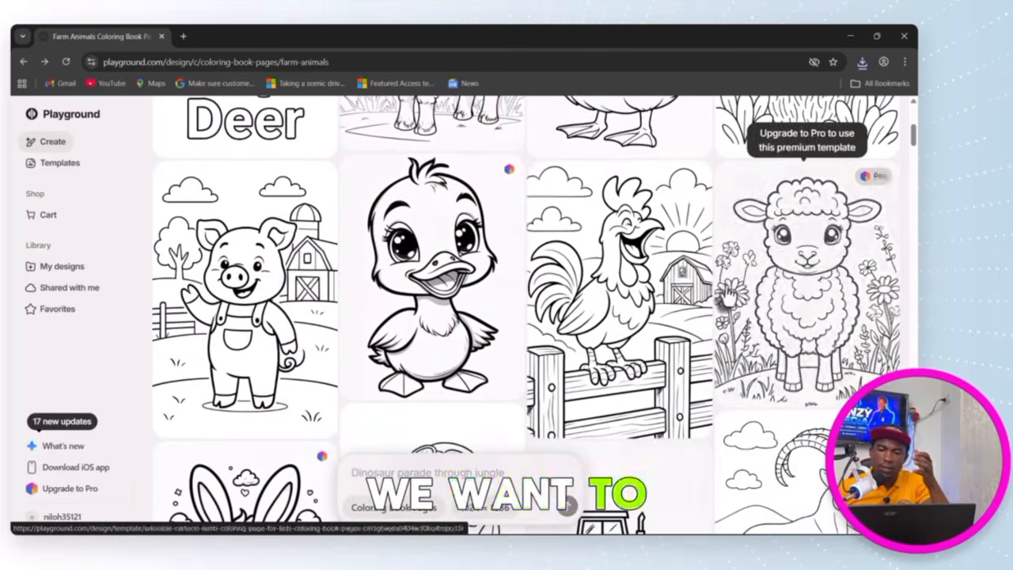
pyautogui.scroll(-3, 592, 295)
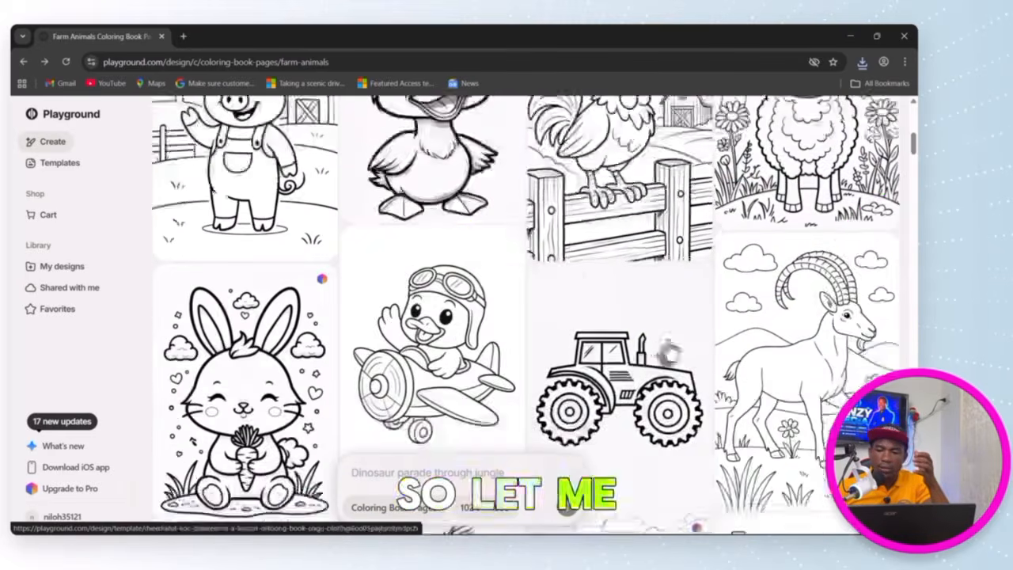
pyautogui.click(790, 375)
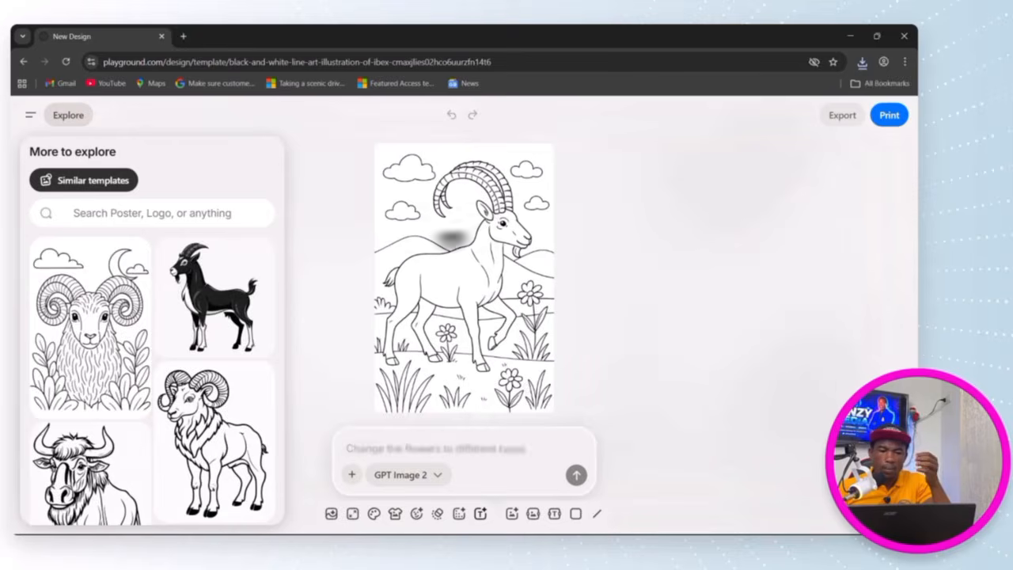
# Browse the similar templates, swap the ibex for the wildebeest line drawing, and return to the Farm Animals templates
pyautogui.scroll(-3, 121, 352)
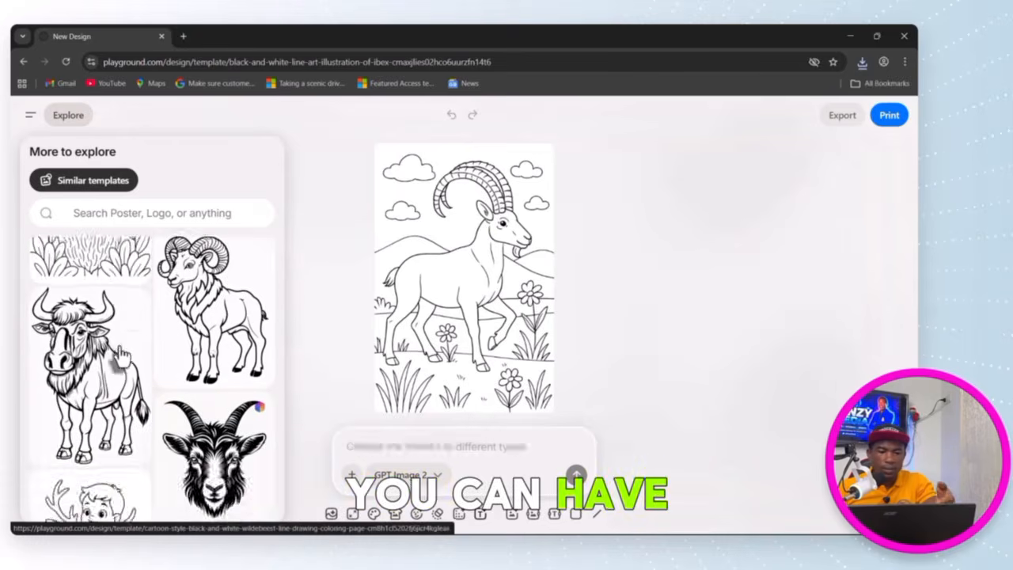
pyautogui.scroll(-2, 119, 356)
pyautogui.scroll(4, 91, 376)
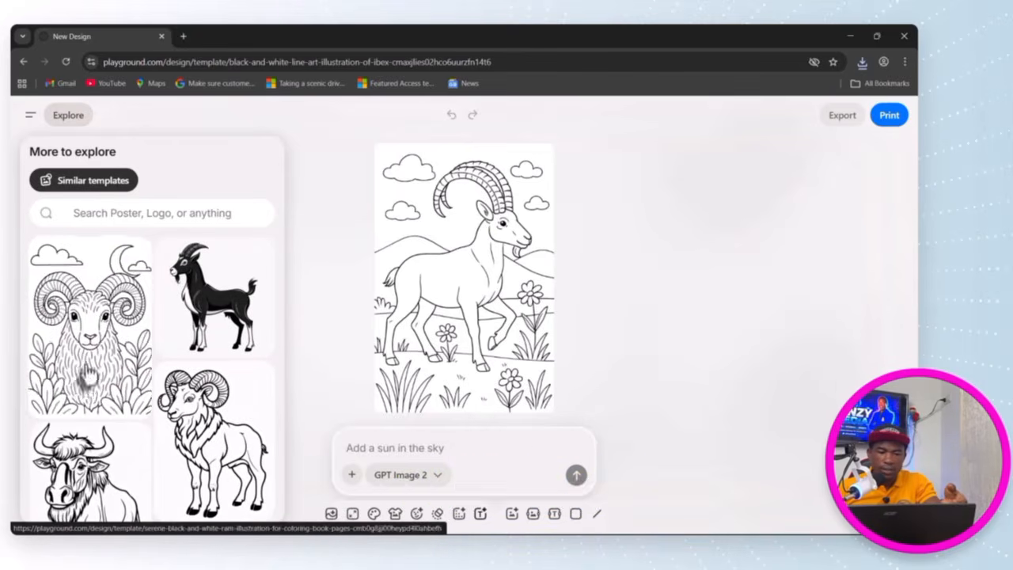
pyautogui.scroll(-3, 87, 379)
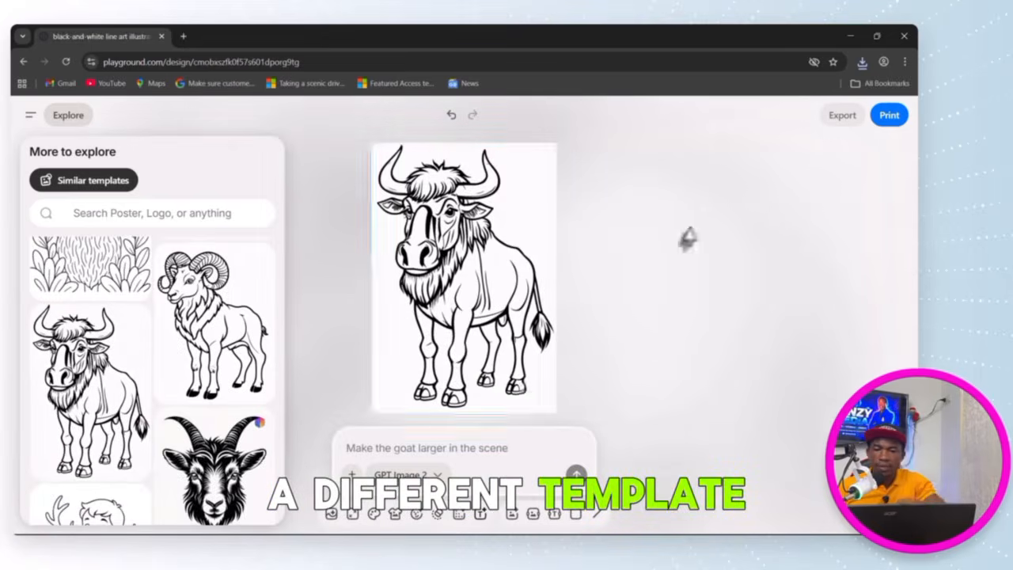
pyautogui.click(23, 61)
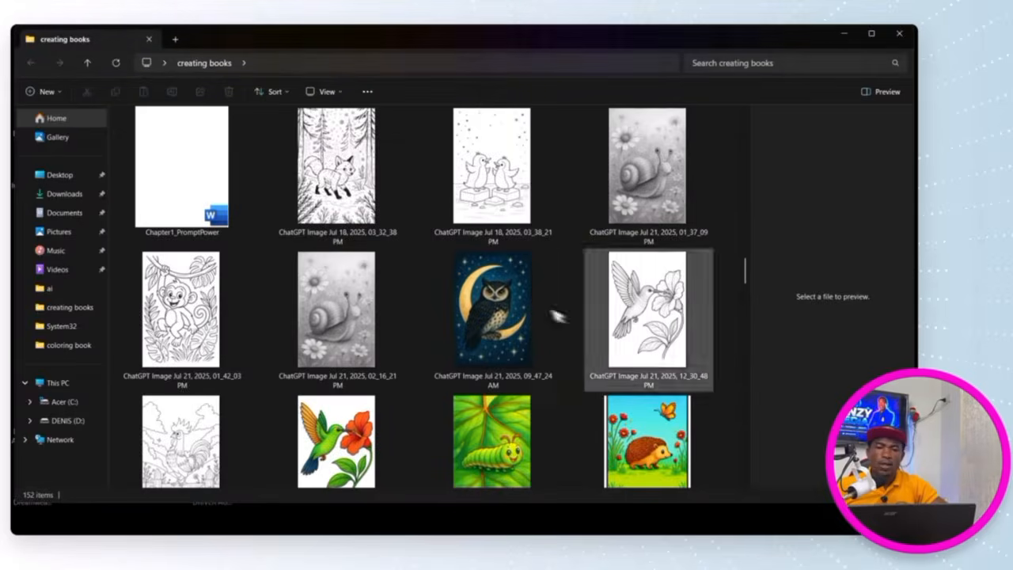
# Look through the downloaded outline and colored images in the "creating books" folder in File Explorer
pyautogui.scroll(6, 538, 313)
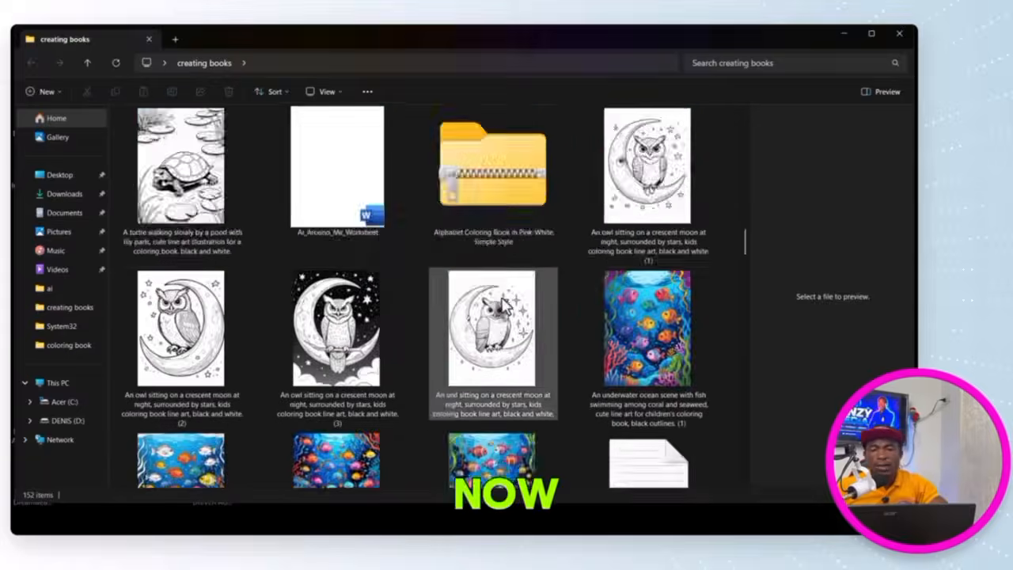
pyautogui.scroll(15, 501, 304)
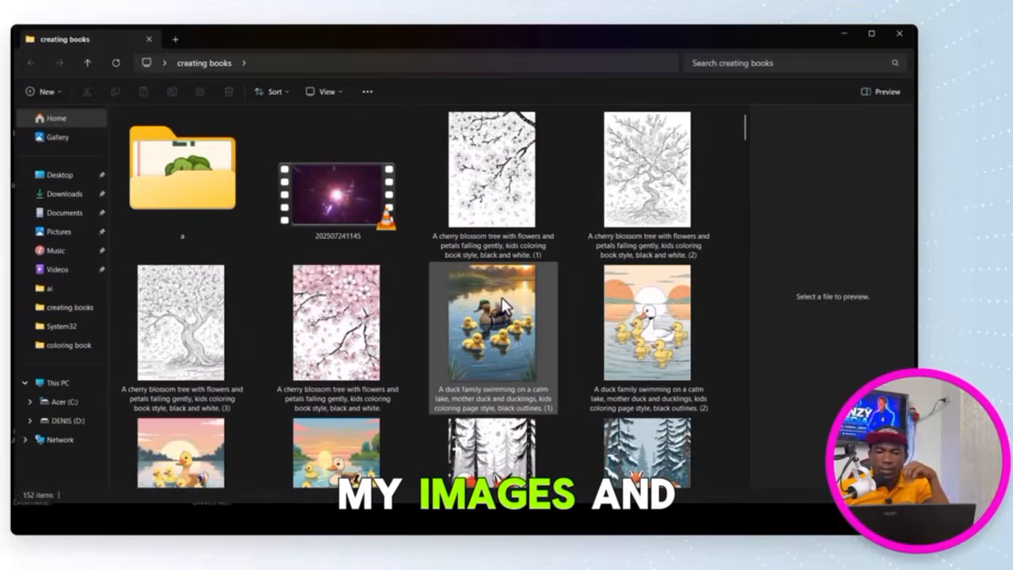
pyautogui.scroll(-15, 504, 306)
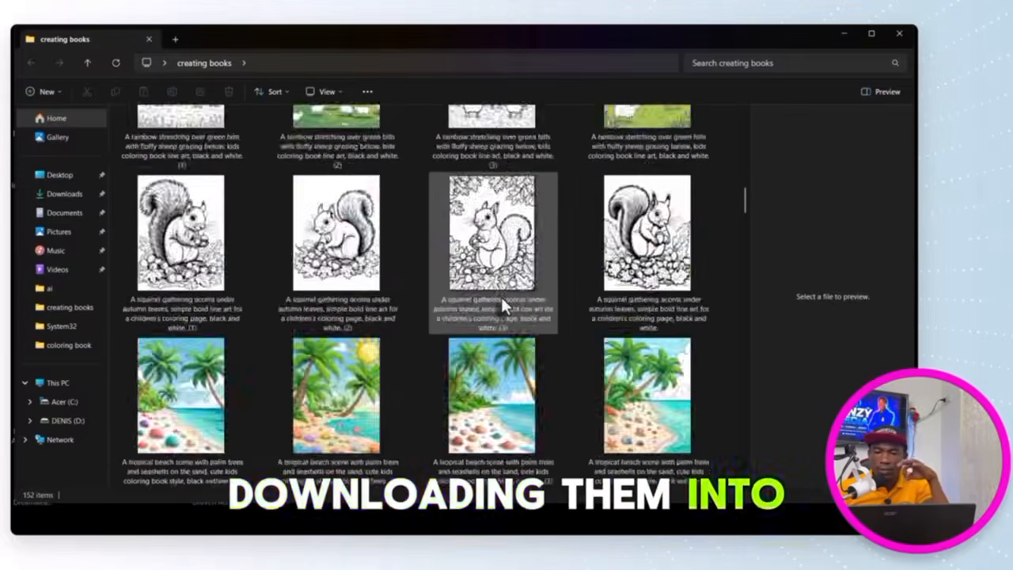
pyautogui.scroll(-15, 500, 304)
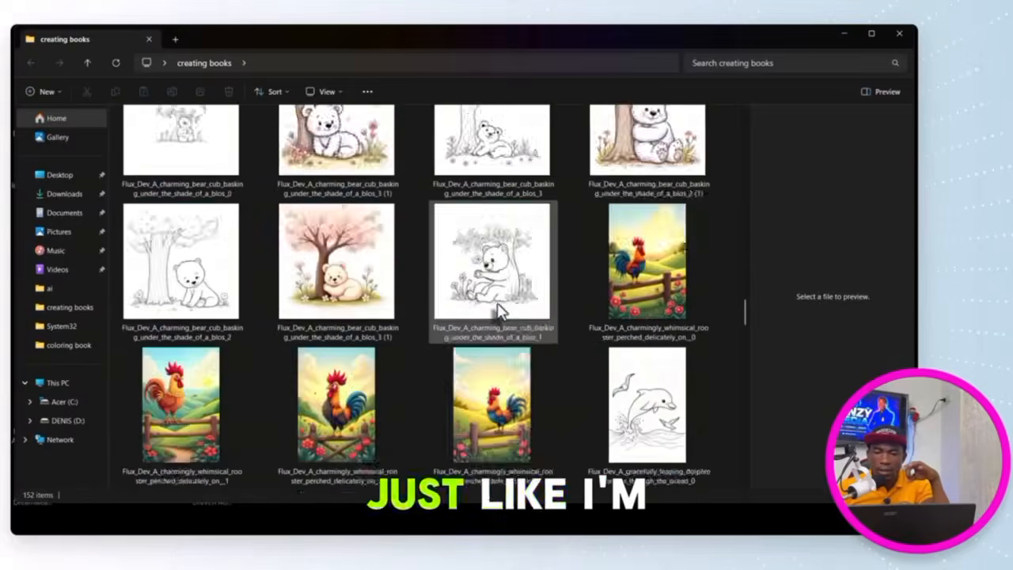
pyautogui.scroll(-10, 499, 307)
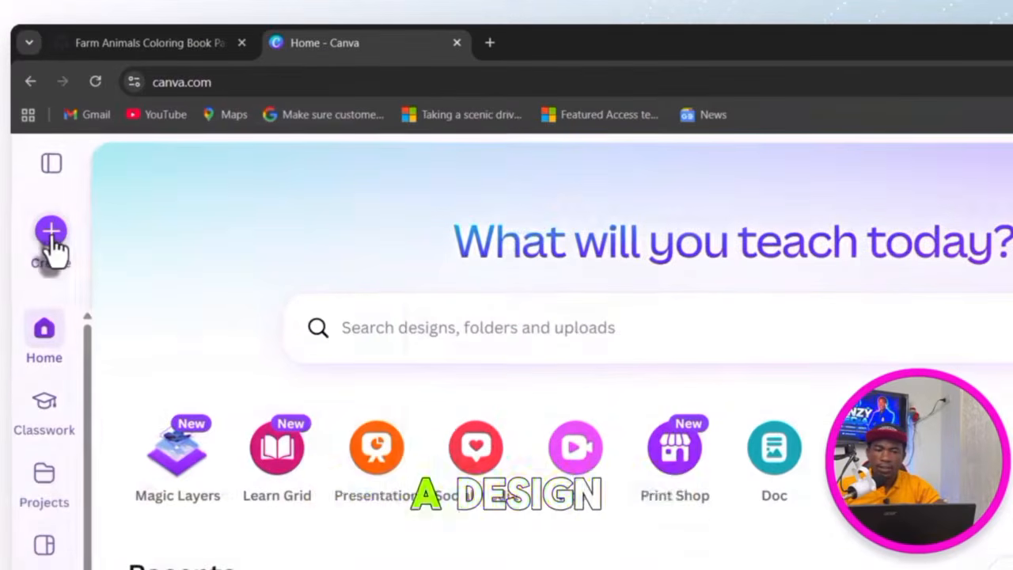
# Switch to Canva and create a blank custom-size design of 21 × 27 cm
pyautogui.click(36, 159)
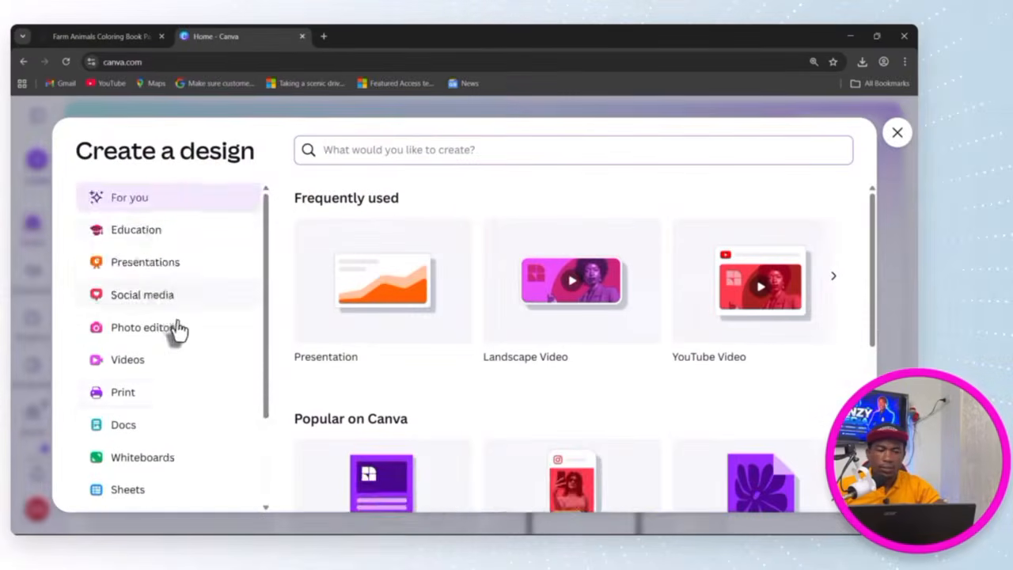
pyautogui.scroll(-3, 267, 500)
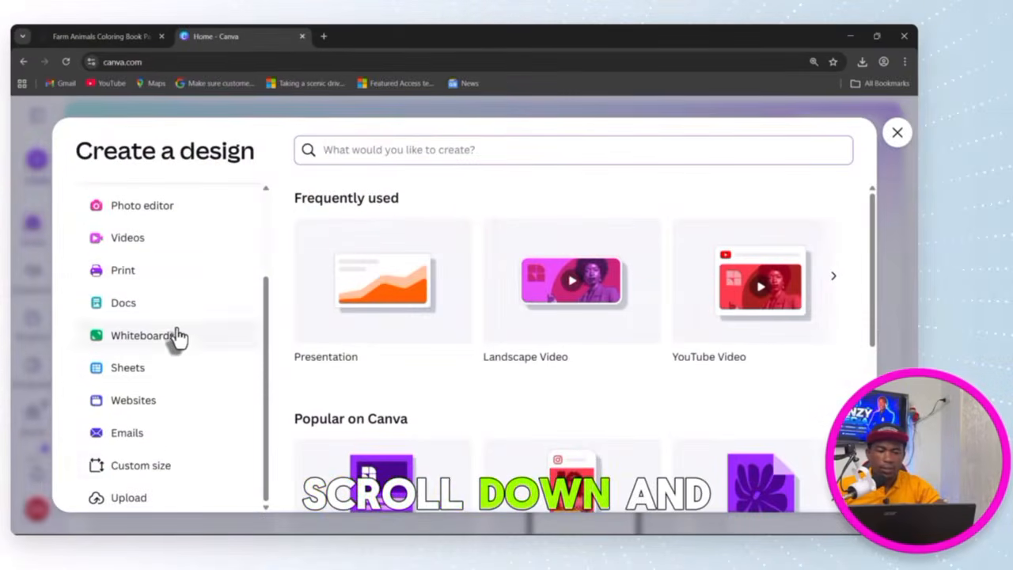
pyautogui.click(131, 473)
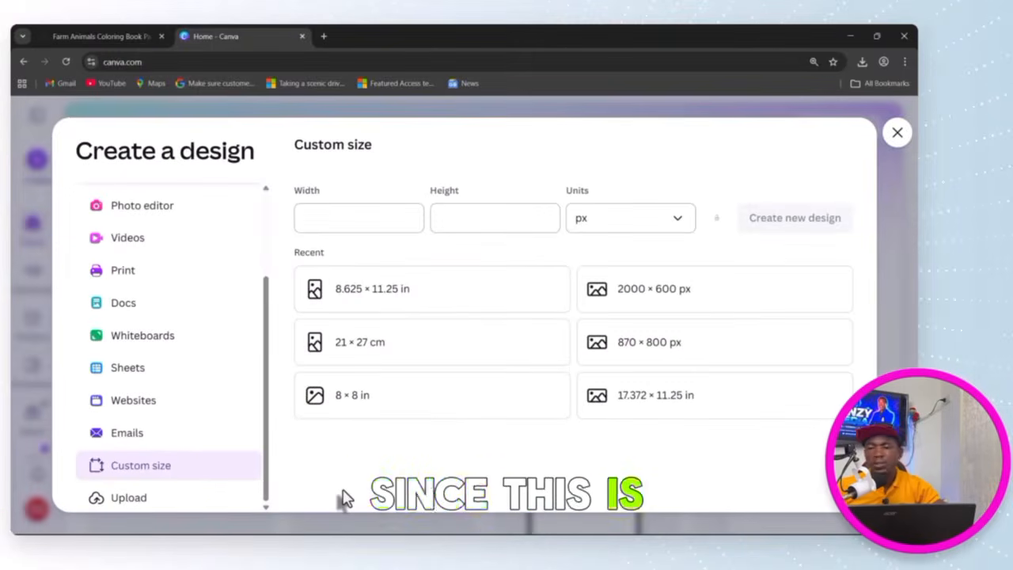
pyautogui.click(410, 357)
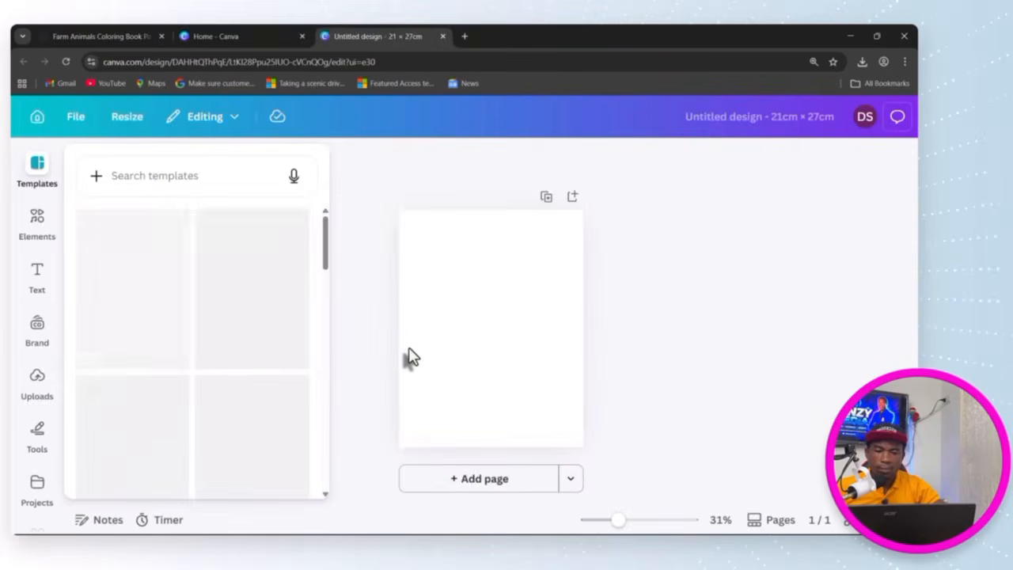
pyautogui.click(627, 353)
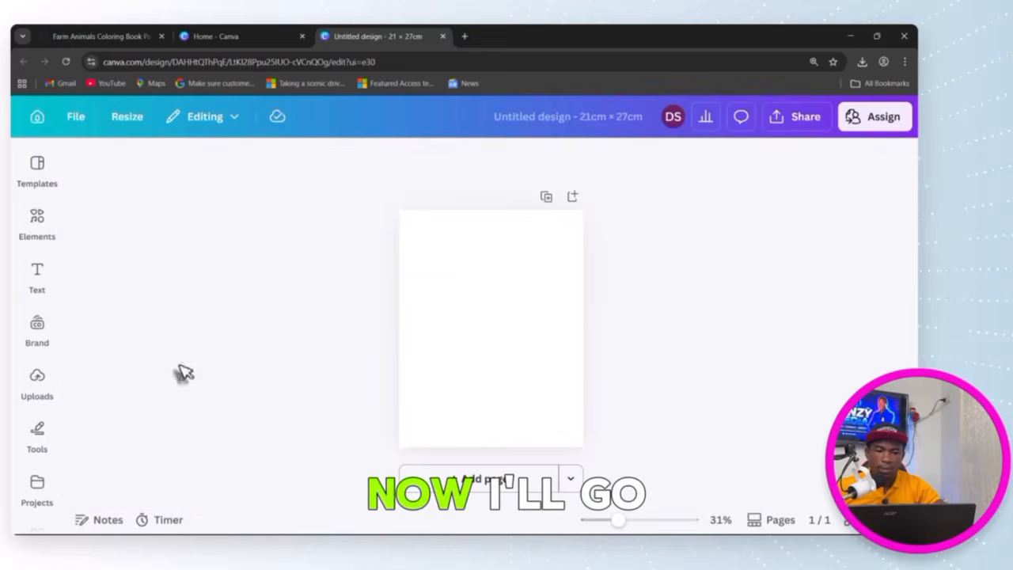
# Search the elements for "basic shapes" and add a square shape to the blank page
pyautogui.click(35, 234)
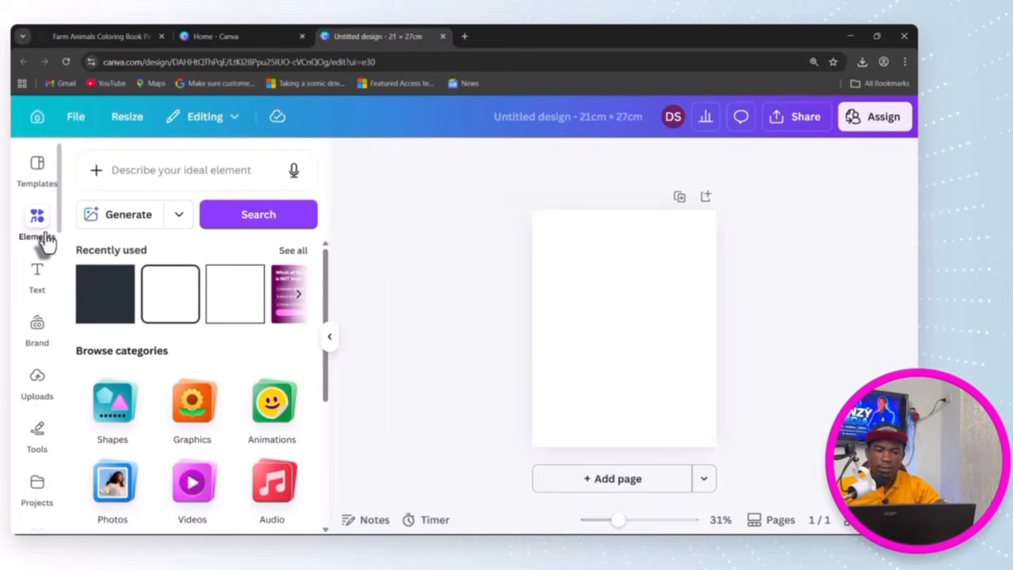
pyautogui.click(135, 179)
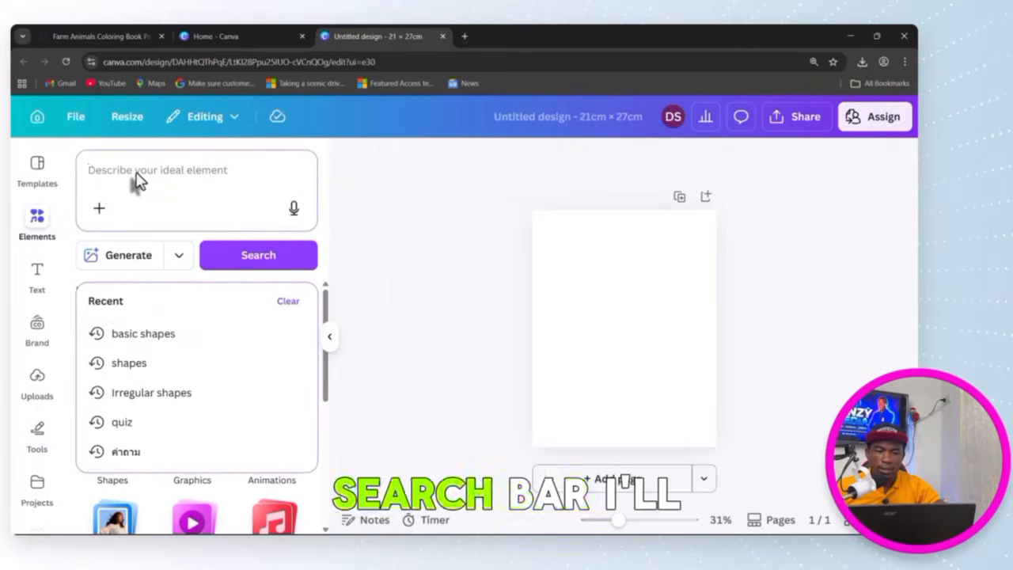
pyautogui.click(141, 339)
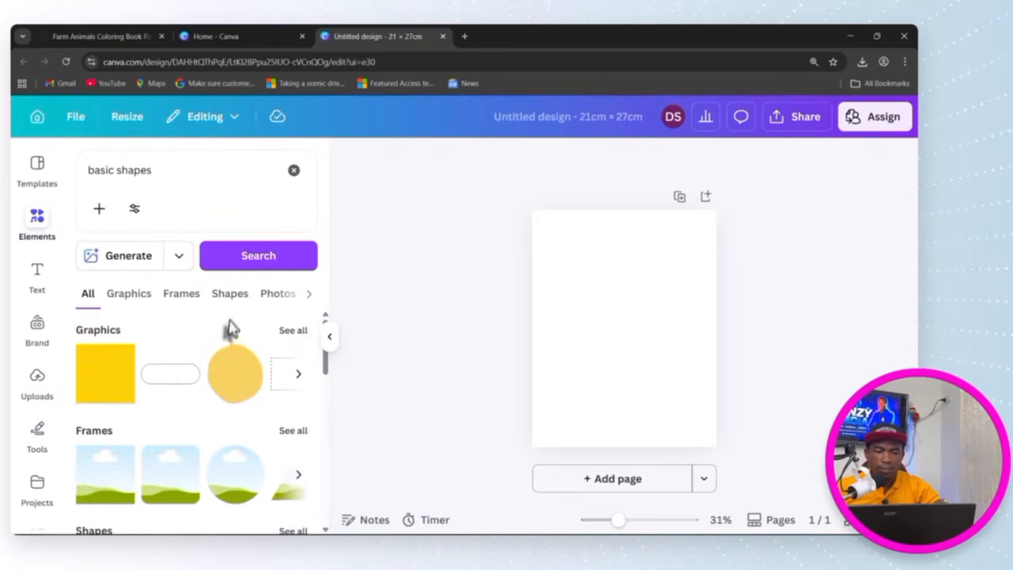
pyautogui.click(228, 299)
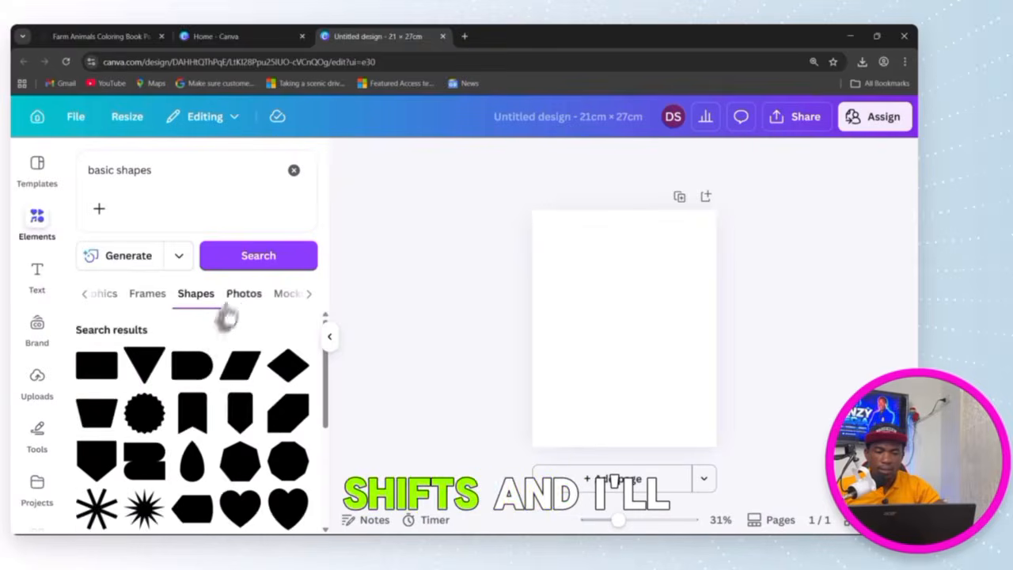
pyautogui.scroll(-3, 222, 371)
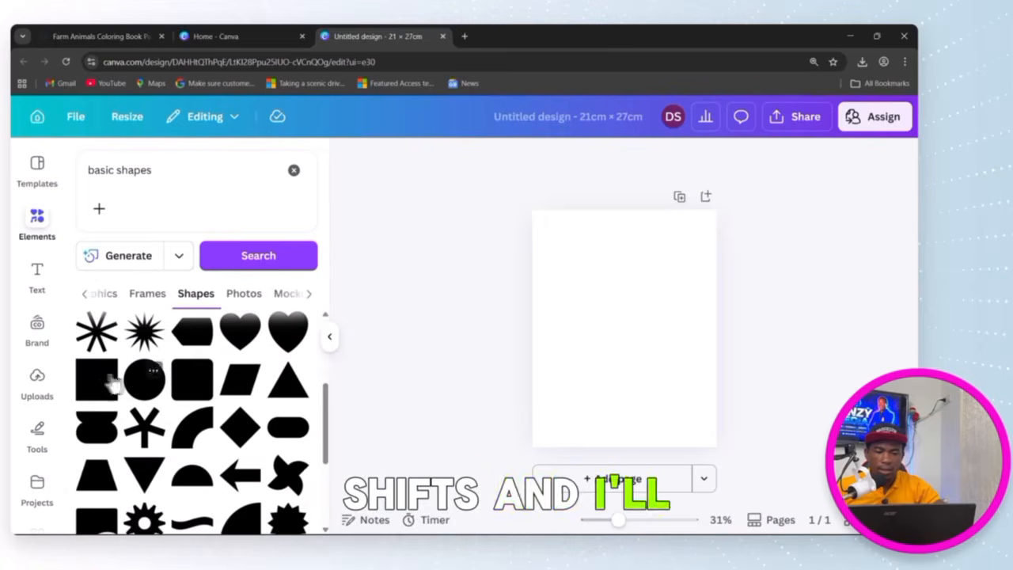
pyautogui.click(93, 388)
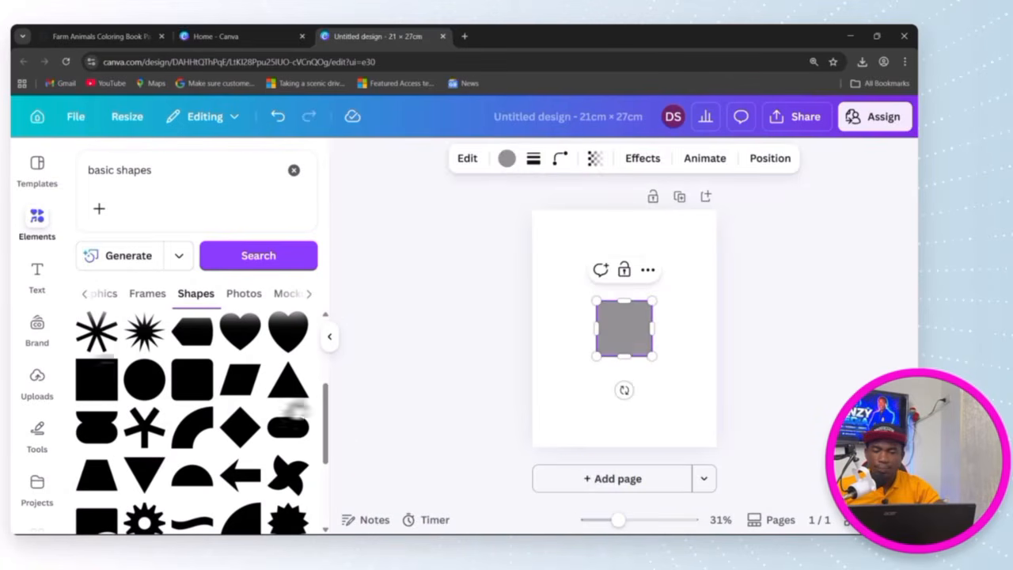
# Resize the square into a rectangle about 19.5 × 25.4 cm that nearly fills the page, leaving a narrow margin
pyautogui.moveTo(650, 356); pyautogui.dragTo(689, 437)
pyautogui.moveTo(642, 402); pyautogui.dragTo(705, 443)
pyautogui.moveTo(671, 407); pyautogui.dragTo(650, 388)
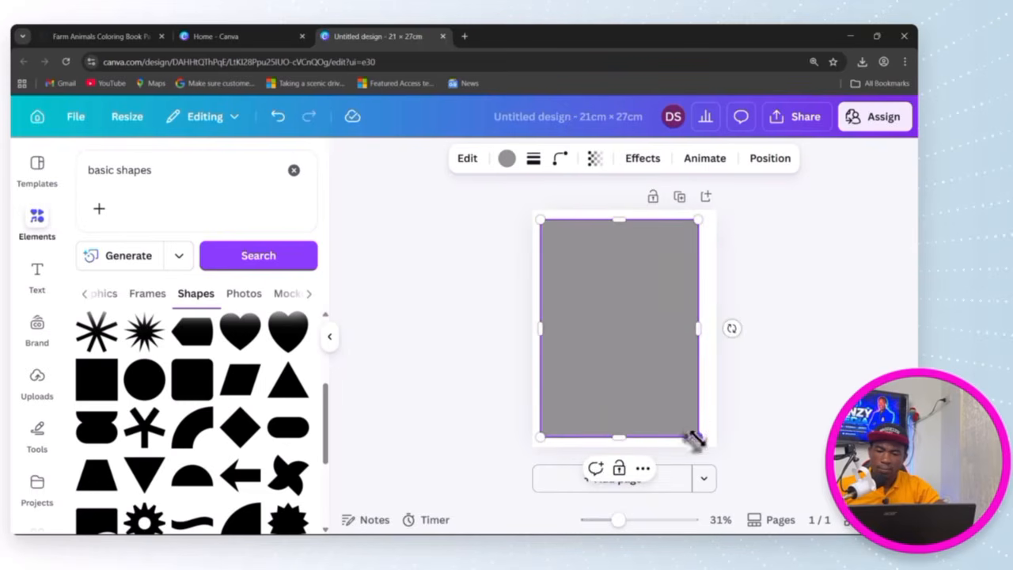
pyautogui.moveTo(695, 440); pyautogui.dragTo(710, 444)
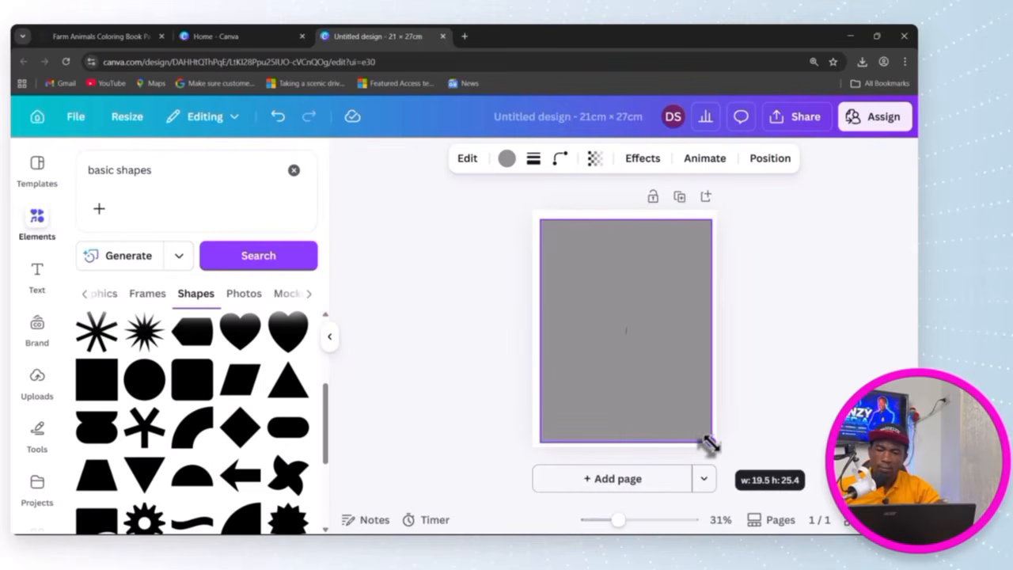
pyautogui.moveTo(708, 445); pyautogui.dragTo(708, 445)
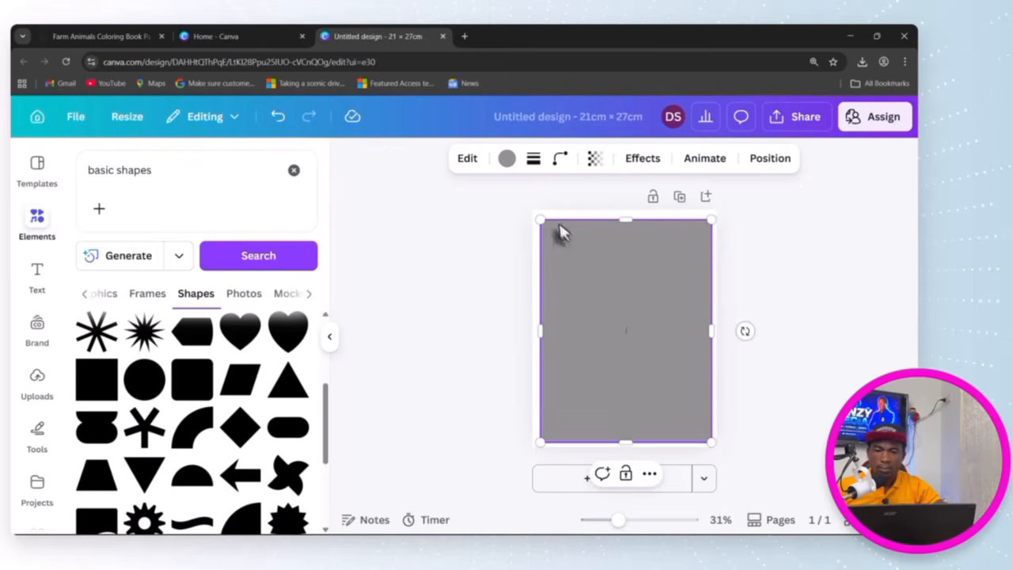
# Remove the rectangle's fill and give it a solid border with a stroke weight of 23
pyautogui.click(507, 162)
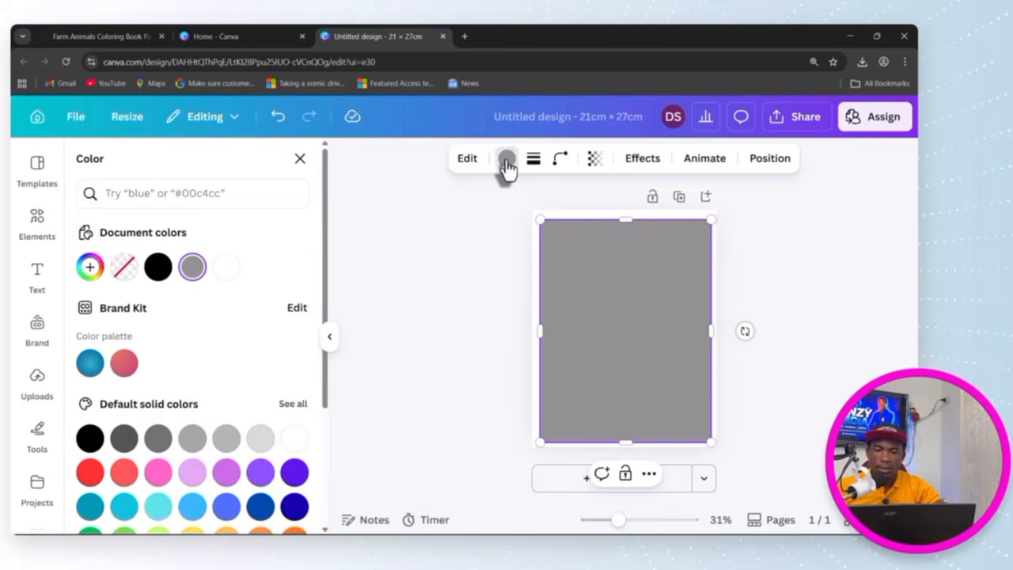
pyautogui.click(125, 267)
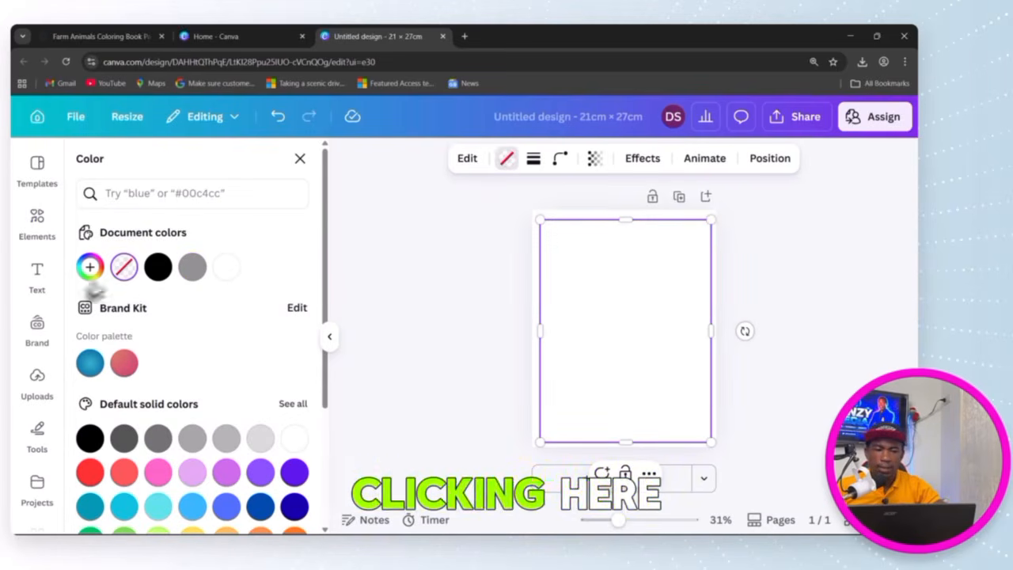
pyautogui.click(536, 163)
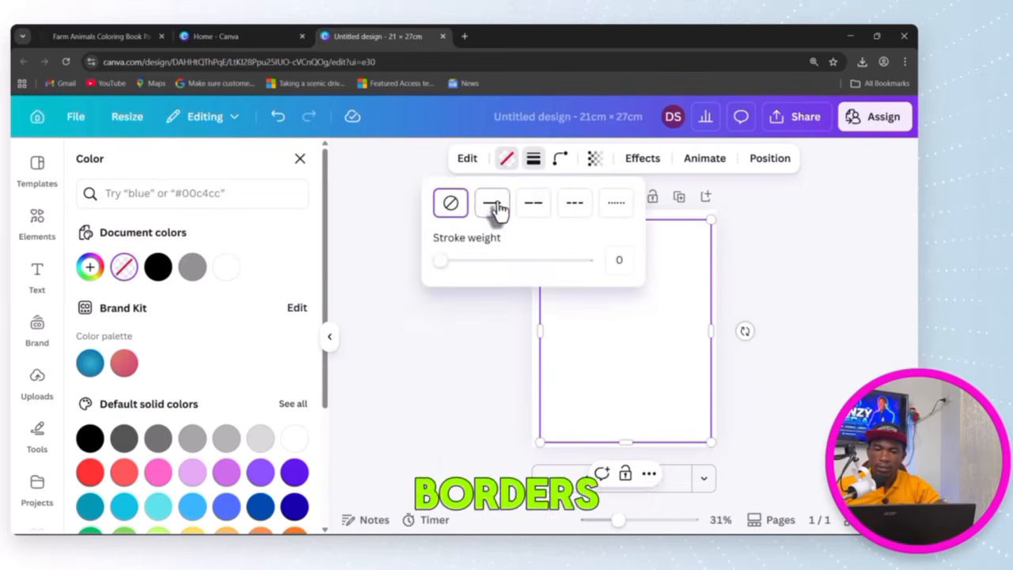
pyautogui.click(496, 206)
pyautogui.moveTo(445, 262); pyautogui.dragTo(473, 278)
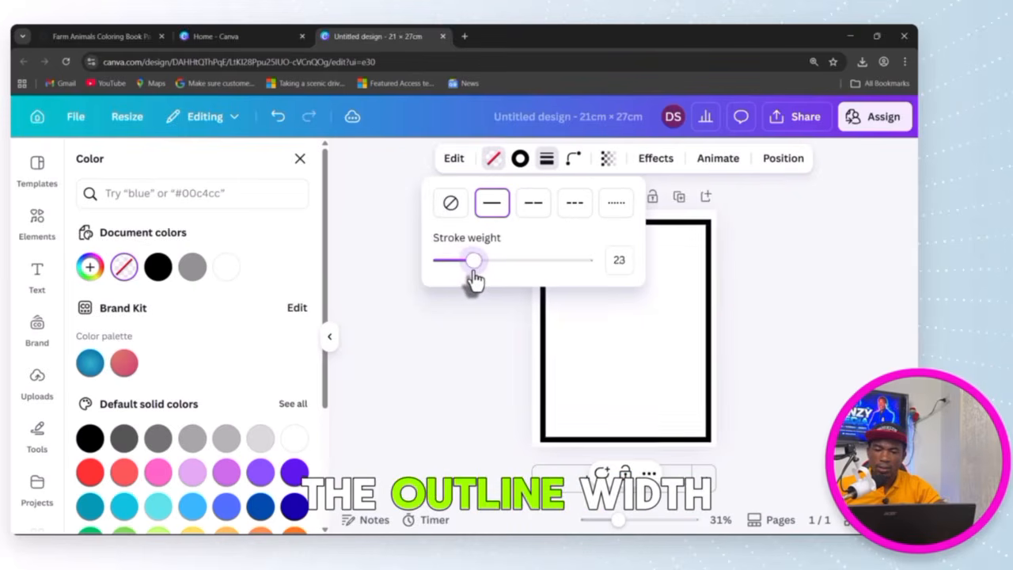
pyautogui.click(660, 334)
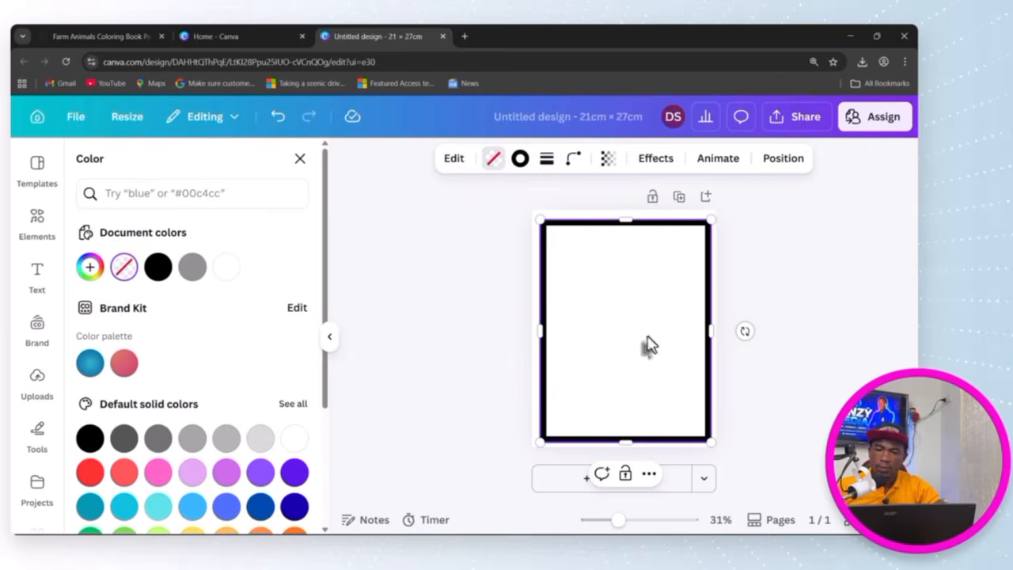
# Center the border frame on the page and deselect it
pyautogui.rightClick(624, 307)
pyautogui.click(608, 317)
pyautogui.moveTo(608, 317); pyautogui.dragTo(604, 309)
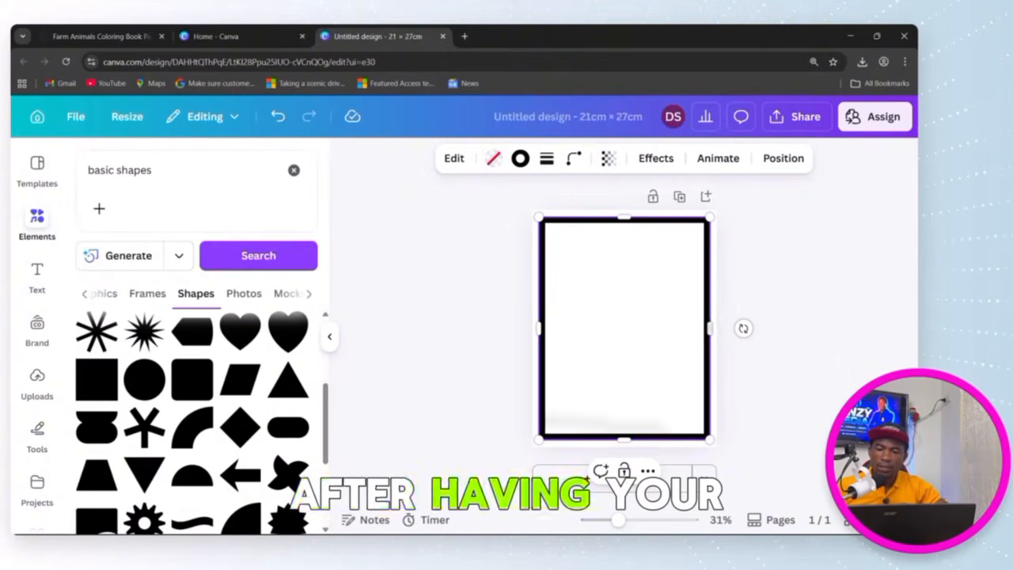
pyautogui.click(400, 344)
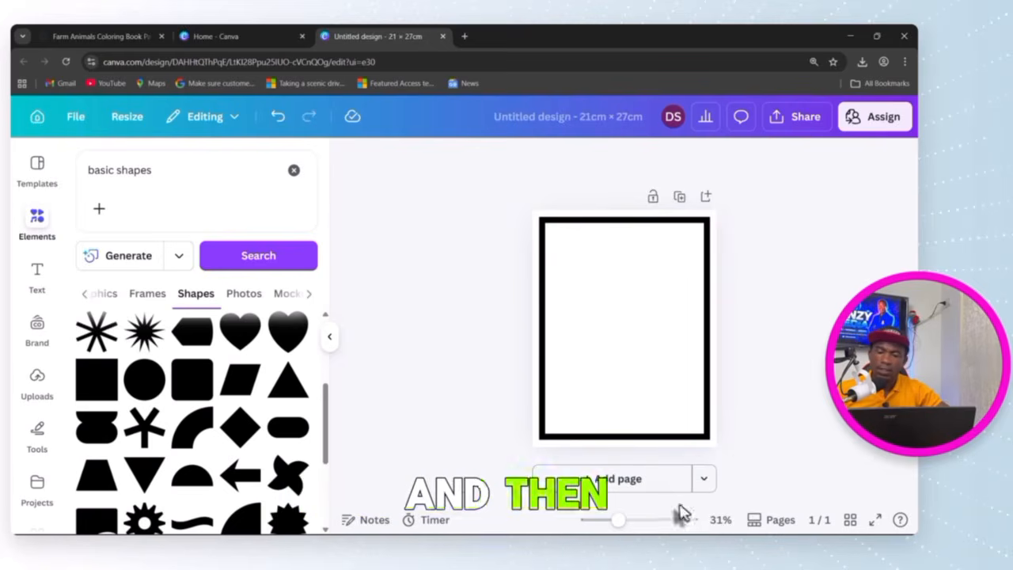
# Duplicate the bordered page and show all pages in grid view
pyautogui.click(679, 197)
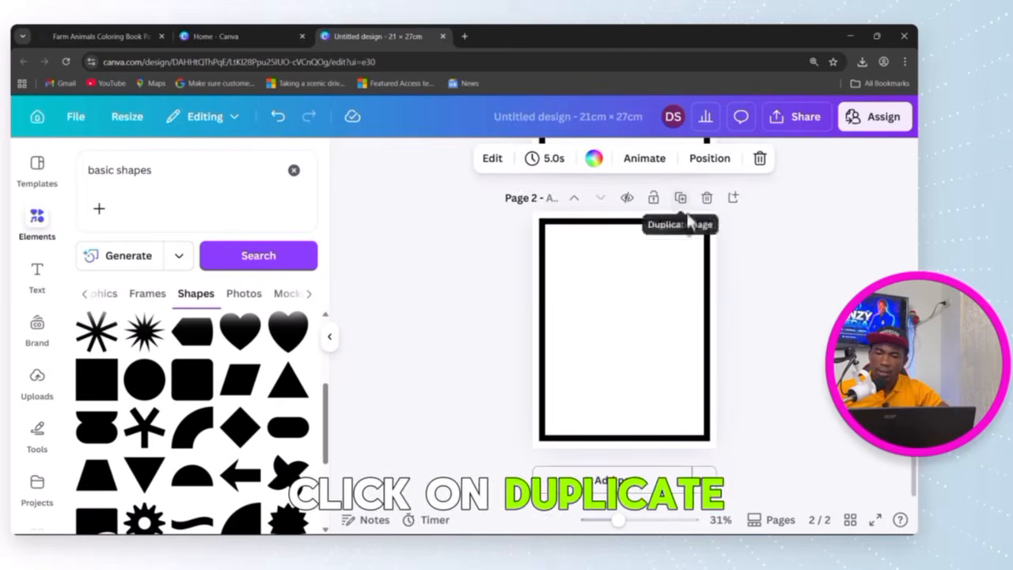
pyautogui.click(851, 520)
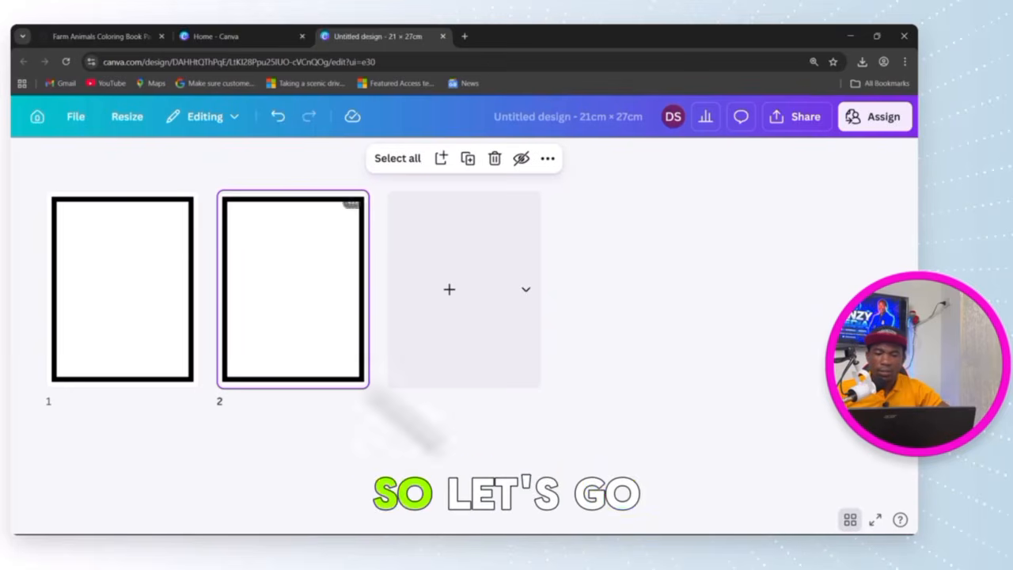
# Leave the grid view and open the coloring book folder on the Desktop as the source for uploading images
pyautogui.click(851, 520)
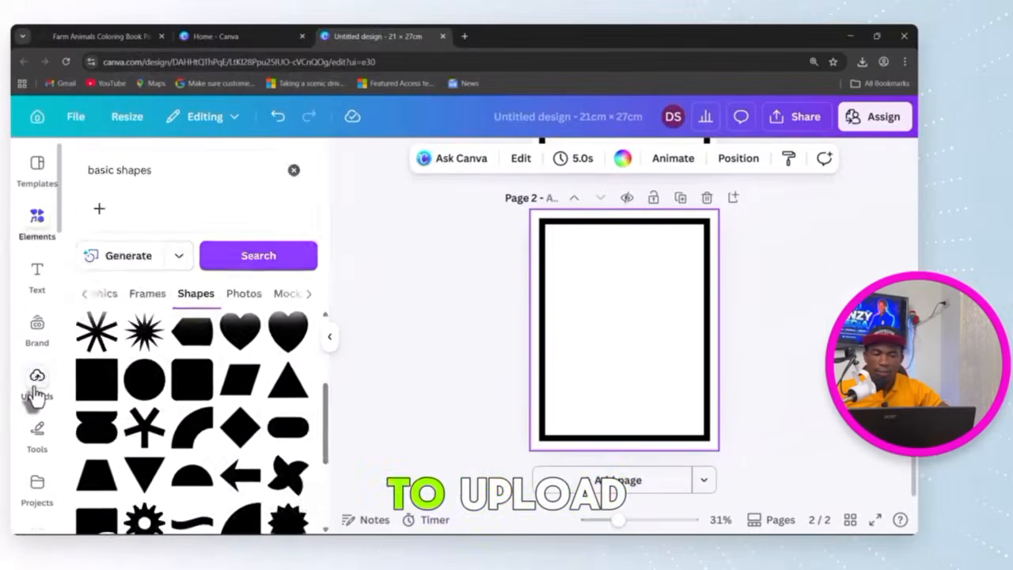
pyautogui.click(51, 313)
pyautogui.click(172, 221)
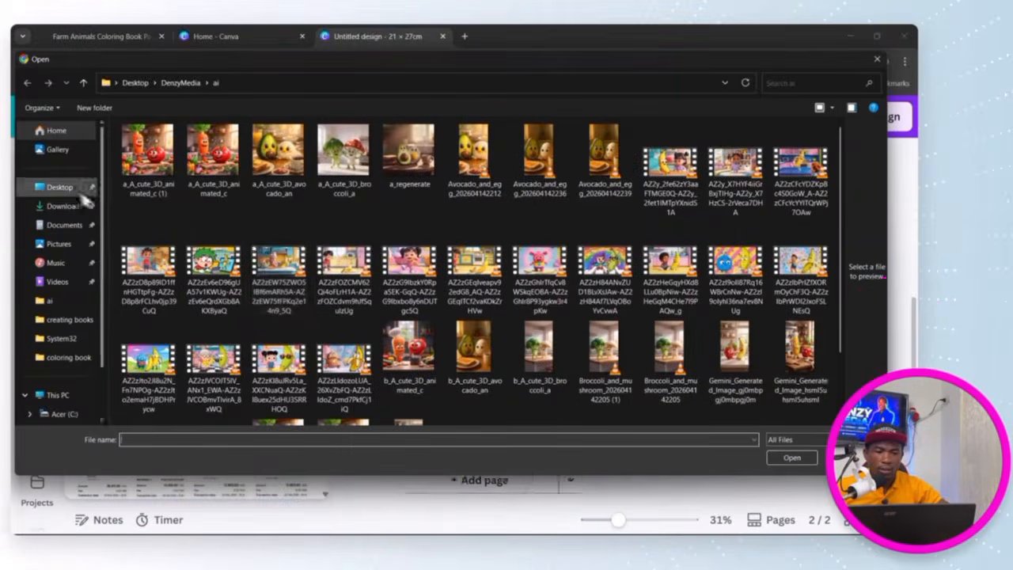
pyautogui.click(70, 198)
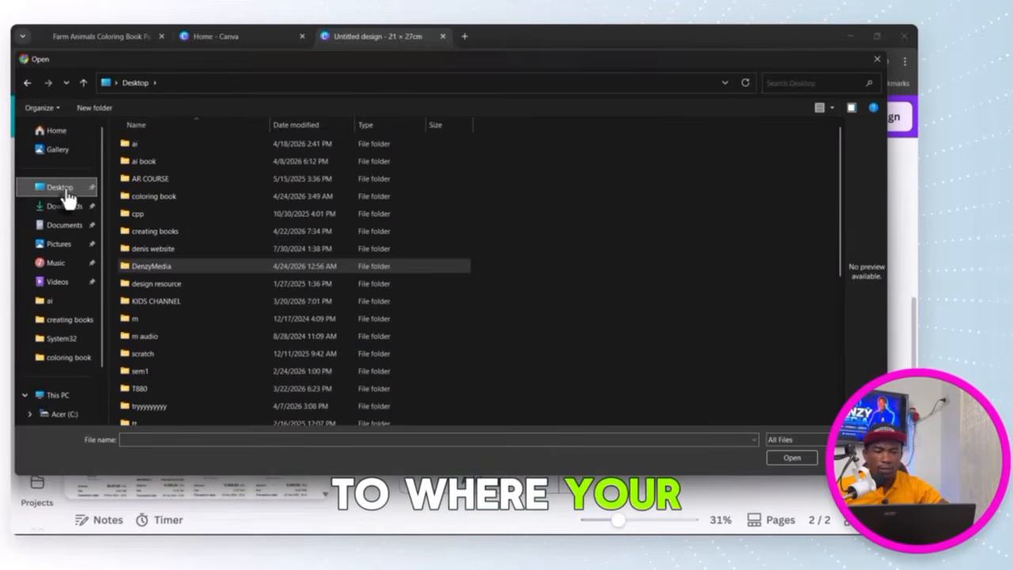
pyautogui.click(151, 198)
pyautogui.doubleClick(152, 199)
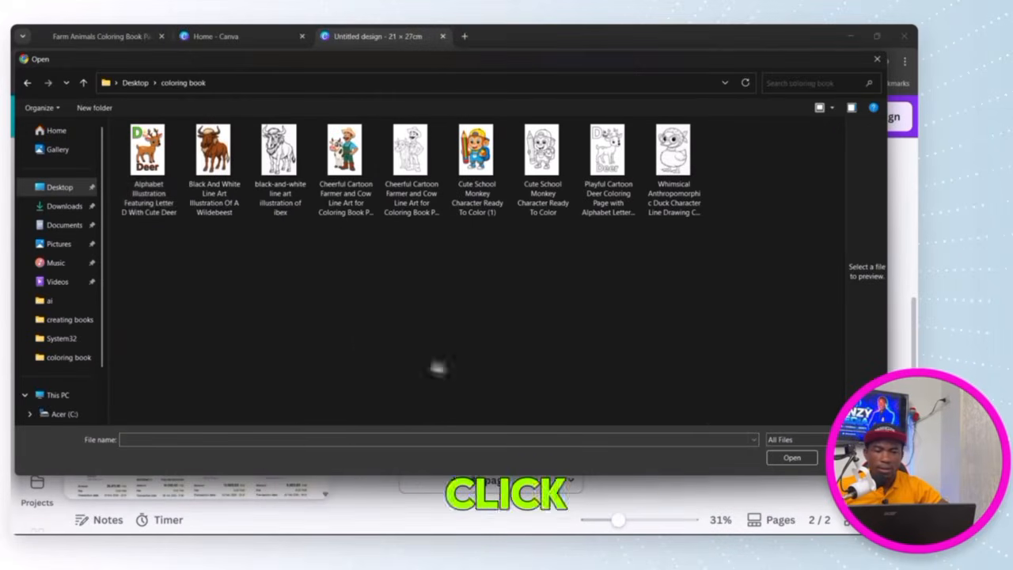
# Upload all nine images in the coloring book folder to the design's uploads
pyautogui.click(145, 164)
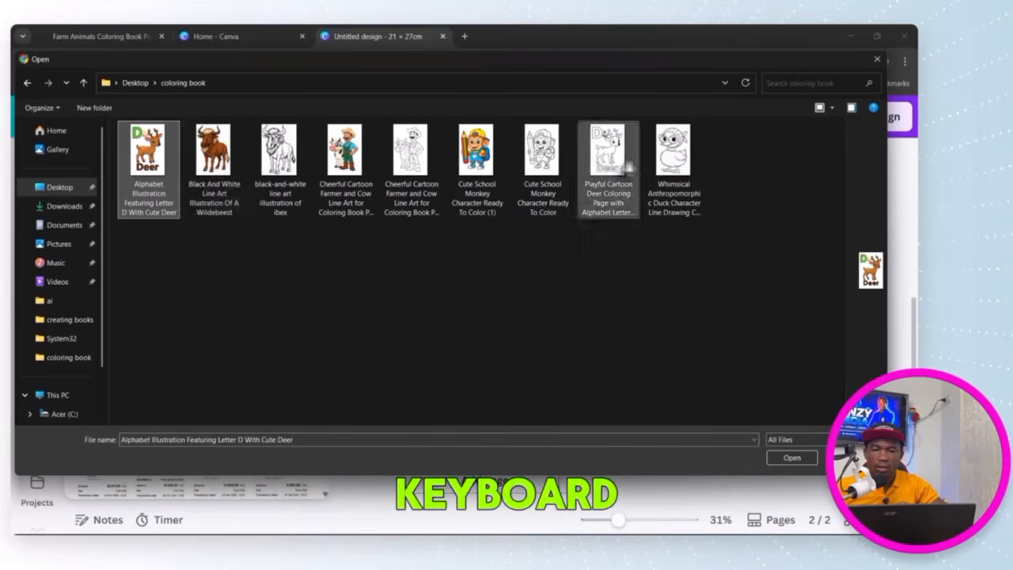
pyautogui.keyDown('shift'); pyautogui.click(673, 166); pyautogui.keyUp('shift')
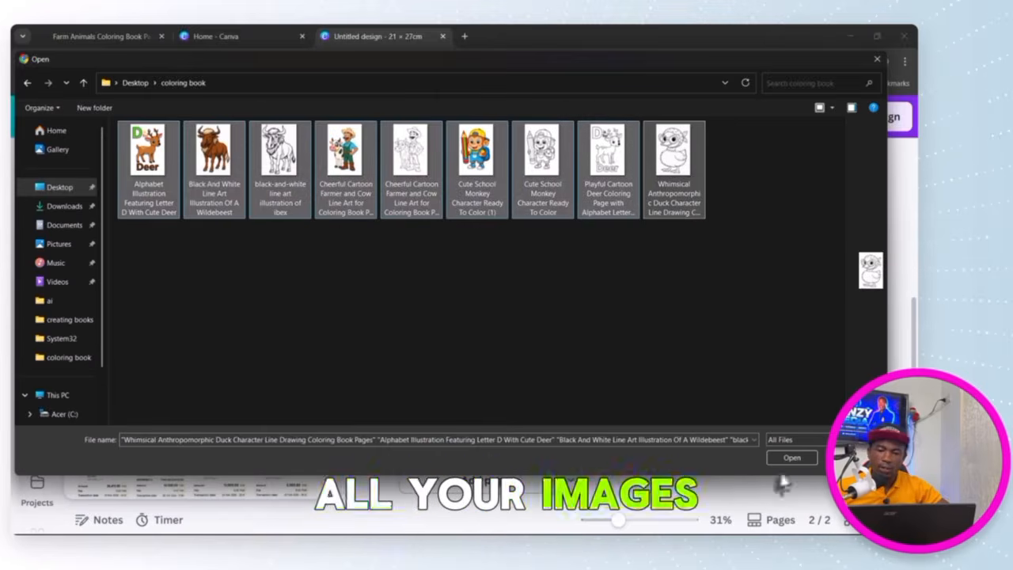
pyautogui.click(791, 458)
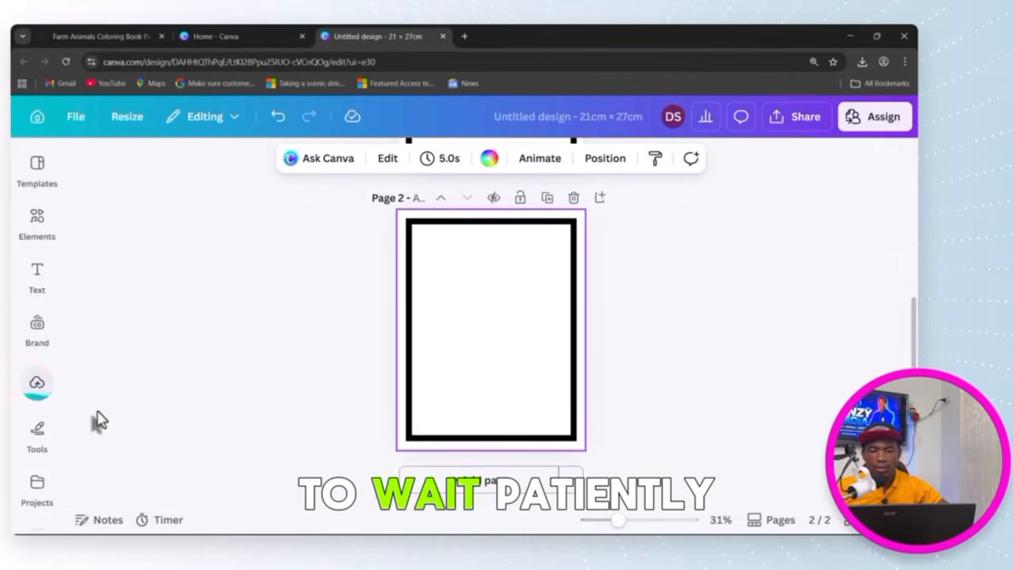
pyautogui.click(38, 392)
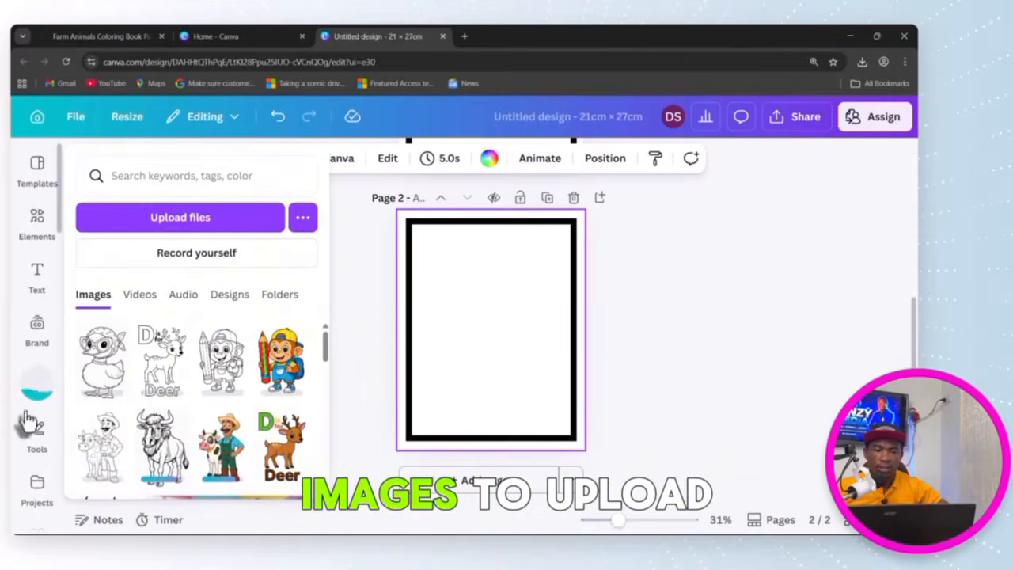
pyautogui.click(27, 422)
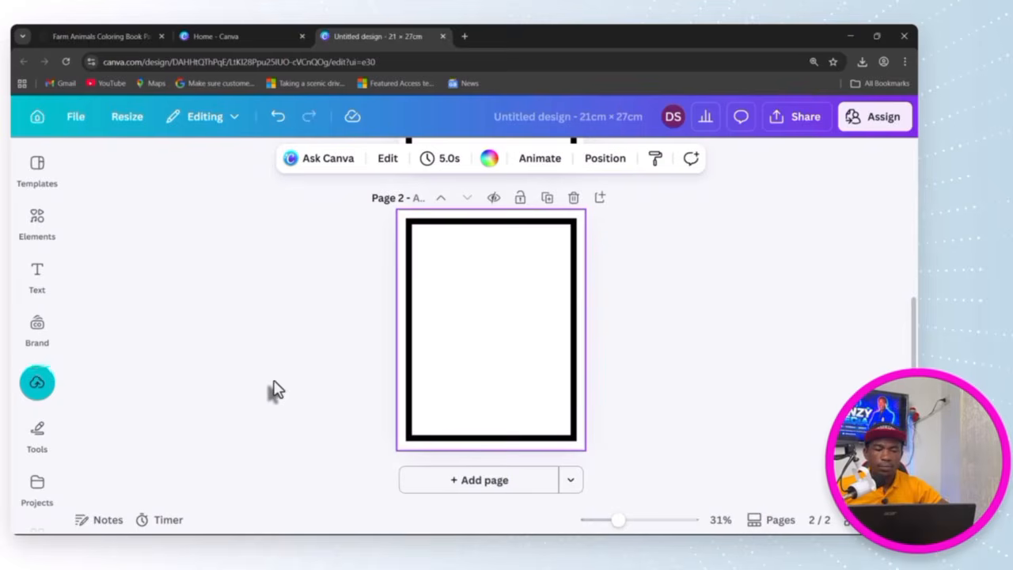
# Place the colorized "D is for Deer" image on page 2, enlarge it to fill the border frame and trim its upper and lower edges
pyautogui.click(40, 390)
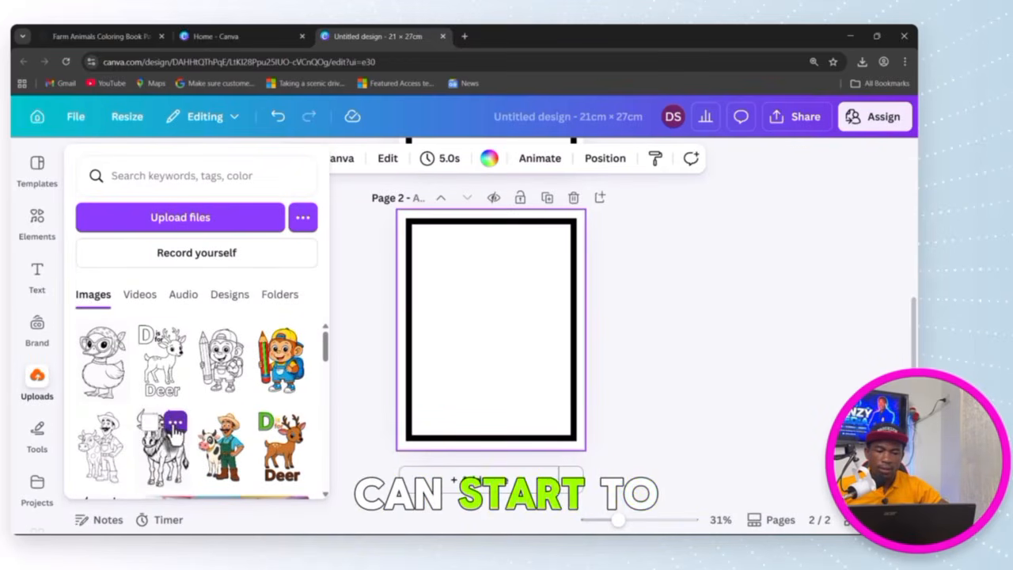
pyautogui.click(273, 459)
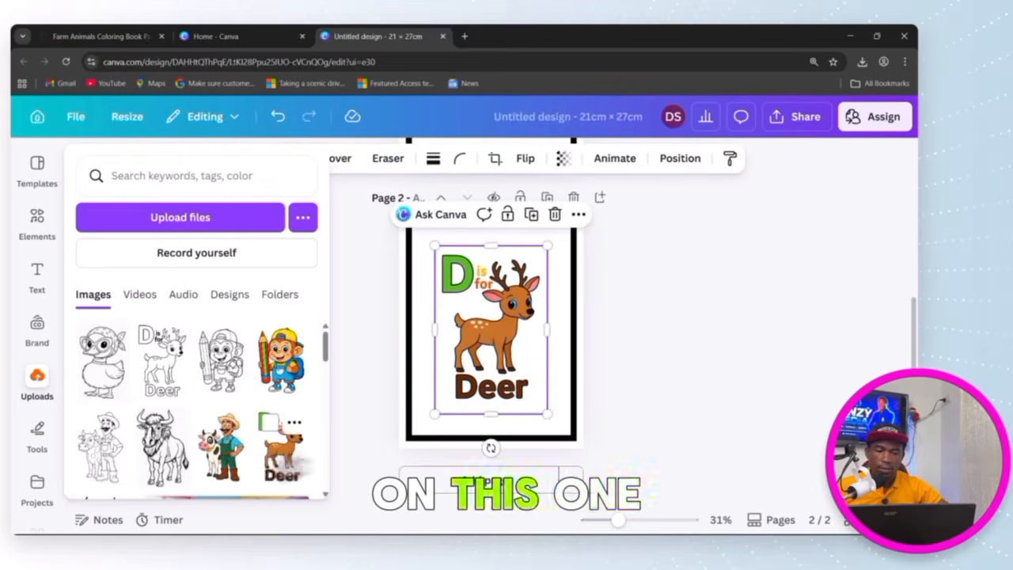
pyautogui.moveTo(489, 341); pyautogui.dragTo(465, 317)
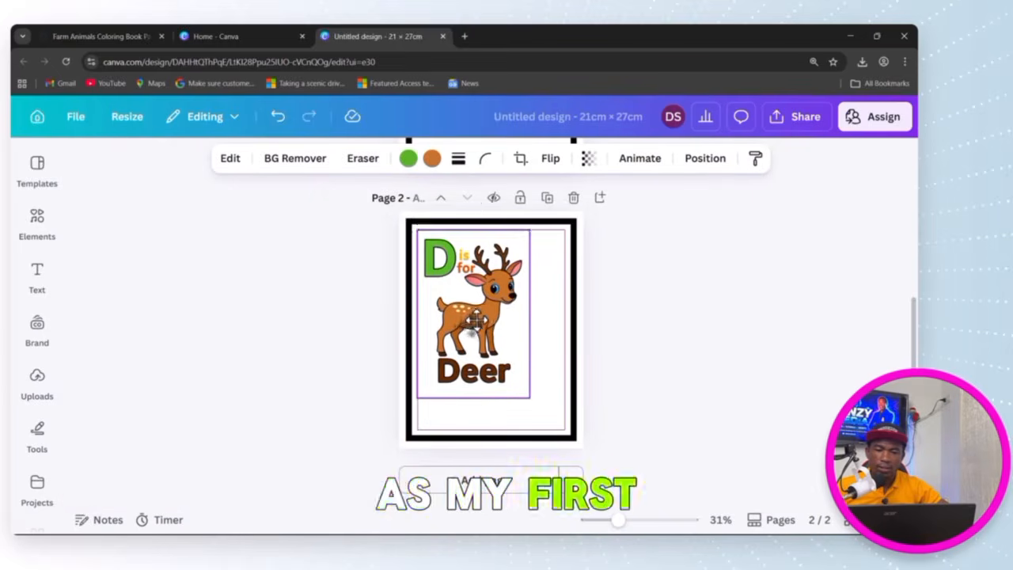
pyautogui.moveTo(522, 391); pyautogui.dragTo(586, 425)
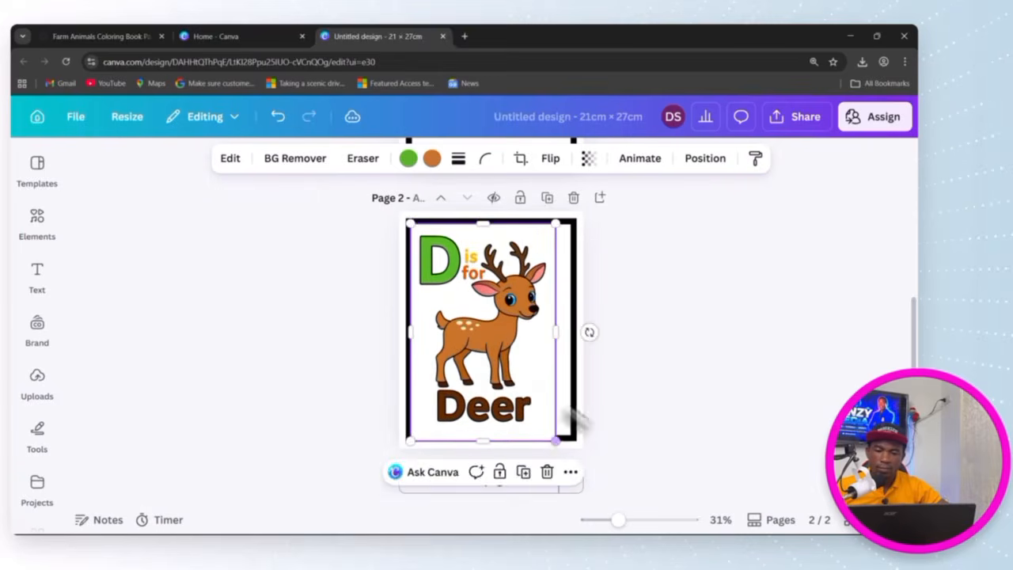
pyautogui.moveTo(511, 368); pyautogui.dragTo(513, 359)
pyautogui.moveTo(489, 226); pyautogui.dragTo(488, 231)
pyautogui.moveTo(489, 435); pyautogui.dragTo(489, 431)
pyautogui.click(649, 366)
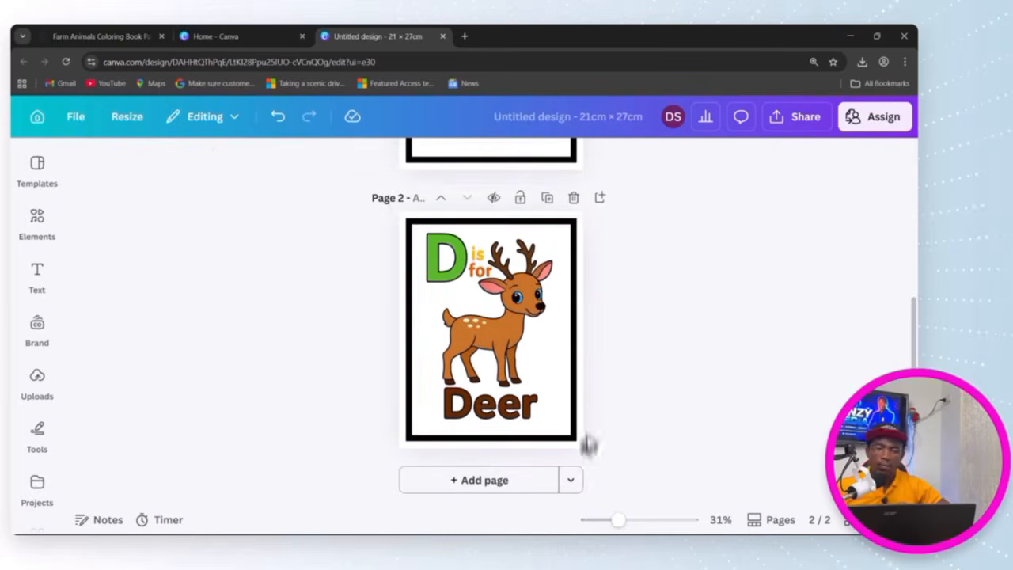
# Delete the empty bordered page 1, keeping the colorized deer page
pyautogui.scroll(5, 639, 396)
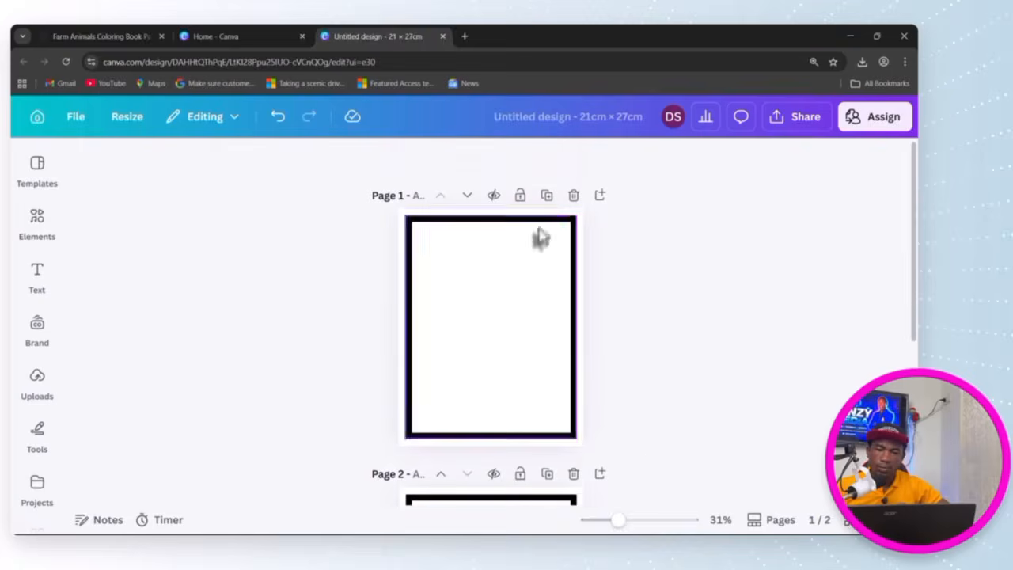
pyautogui.scroll(-2, 607, 267)
pyautogui.scroll(2, 586, 240)
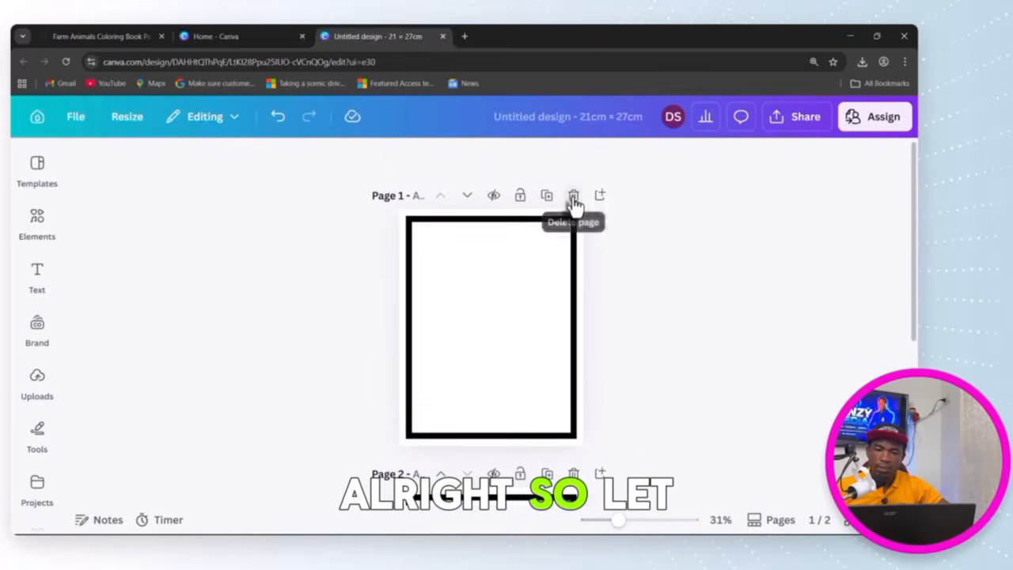
pyautogui.click(574, 197)
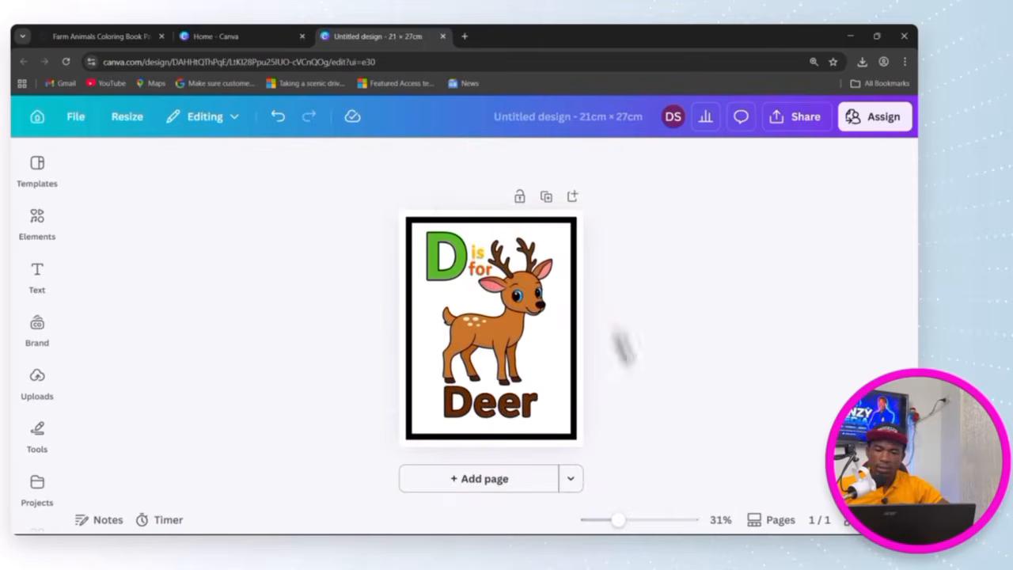
# Duplicate the colorized deer page and delete the deer image from the copy, keeping its border
pyautogui.click(546, 198)
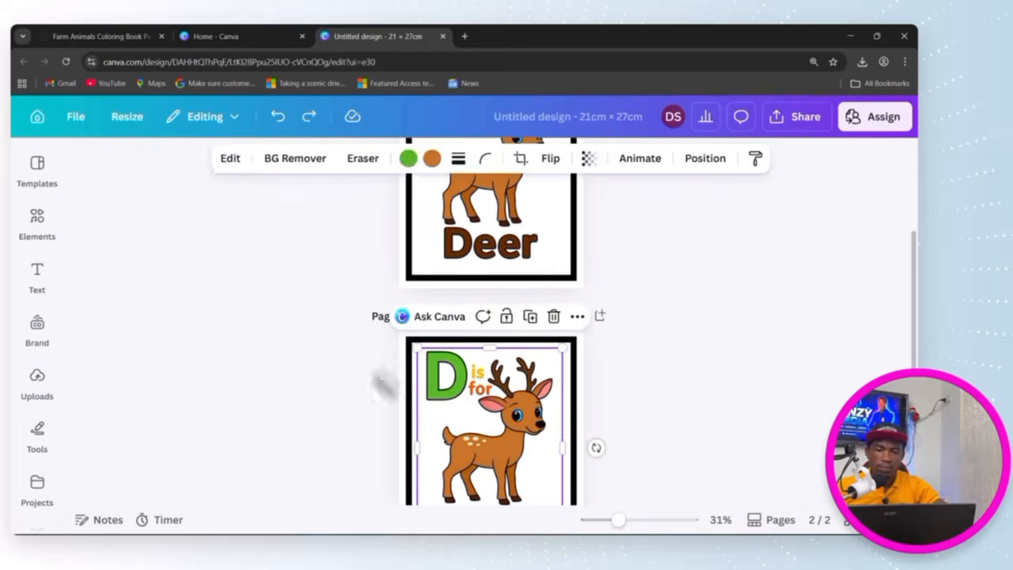
pyautogui.click(692, 386)
pyautogui.click(493, 411)
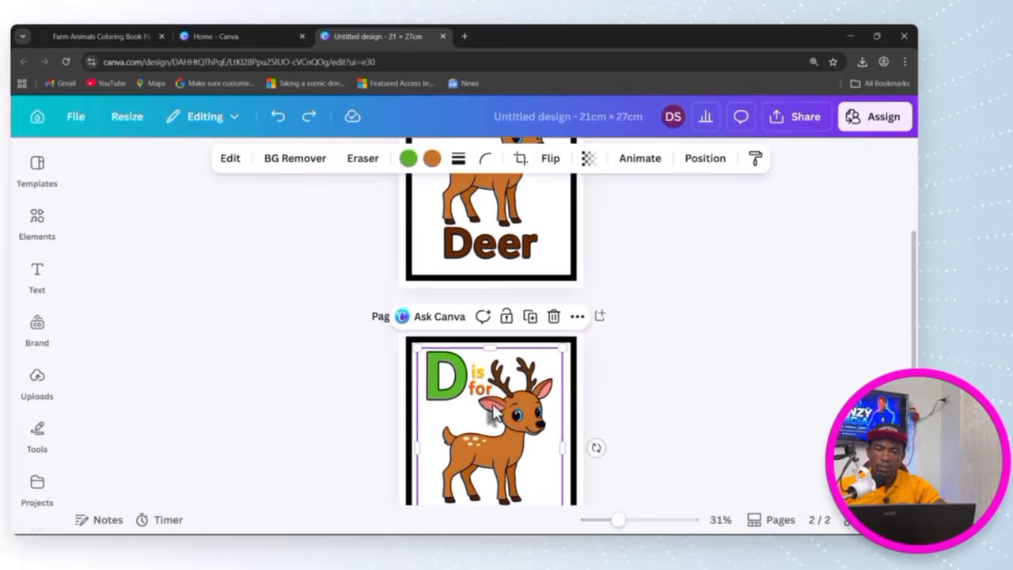
pyautogui.click(554, 316)
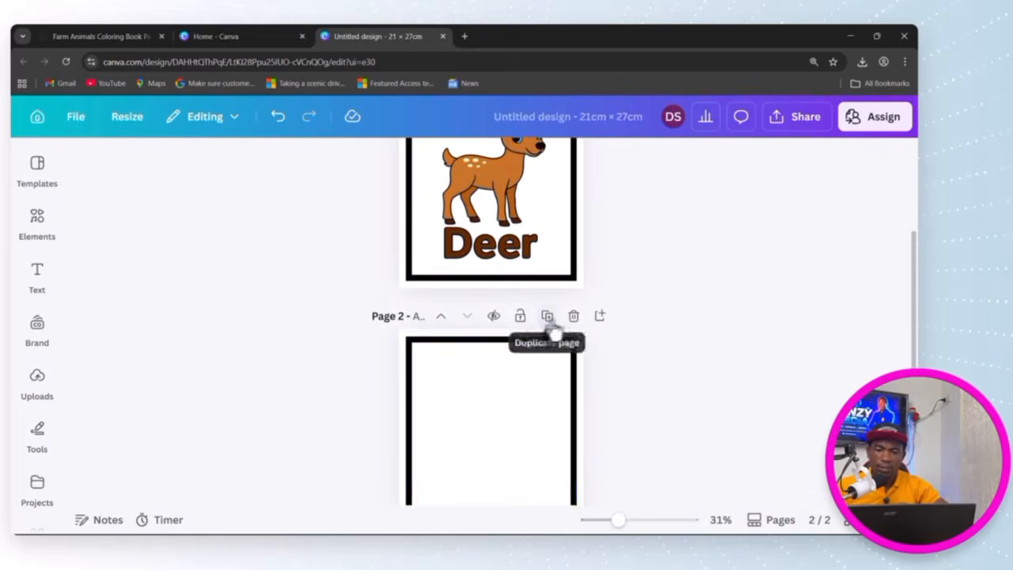
# Place the outline "D is for Deer" image on page 2, then enlarge, trim and center it inside the border frame
pyautogui.scroll(-2, 468, 451)
pyautogui.click(37, 378)
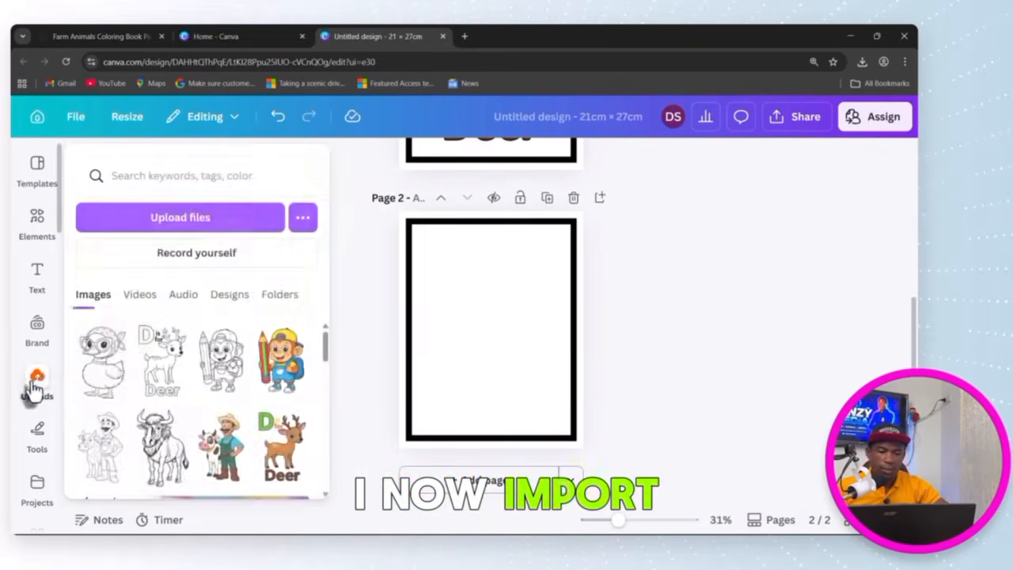
pyautogui.click(158, 369)
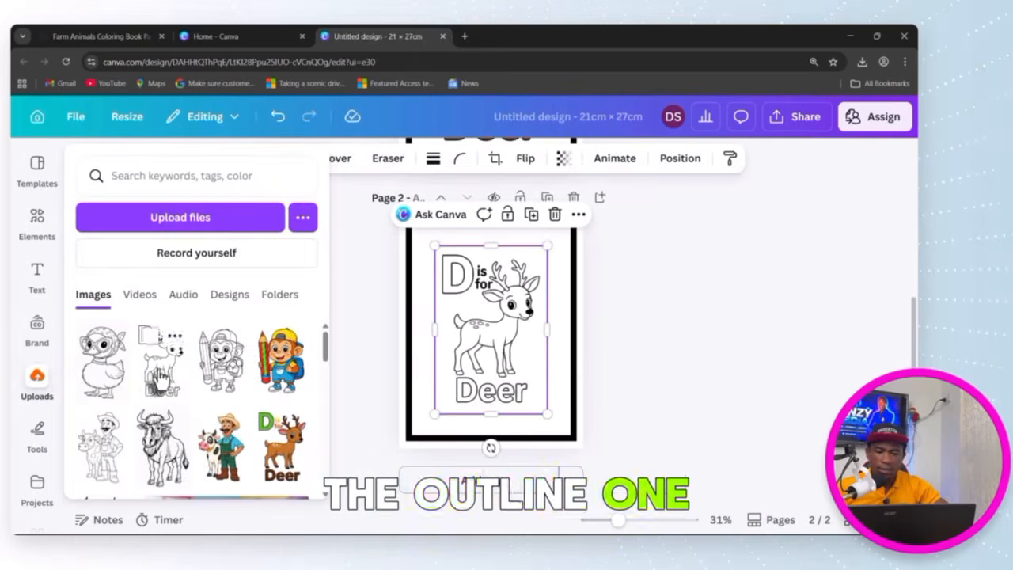
pyautogui.moveTo(459, 357); pyautogui.dragTo(439, 333)
pyautogui.moveTo(524, 398)
pyautogui.mouseDown()
pyautogui.moveTo(573, 427)
pyautogui.moveTo(524, 394)
pyautogui.mouseUp()
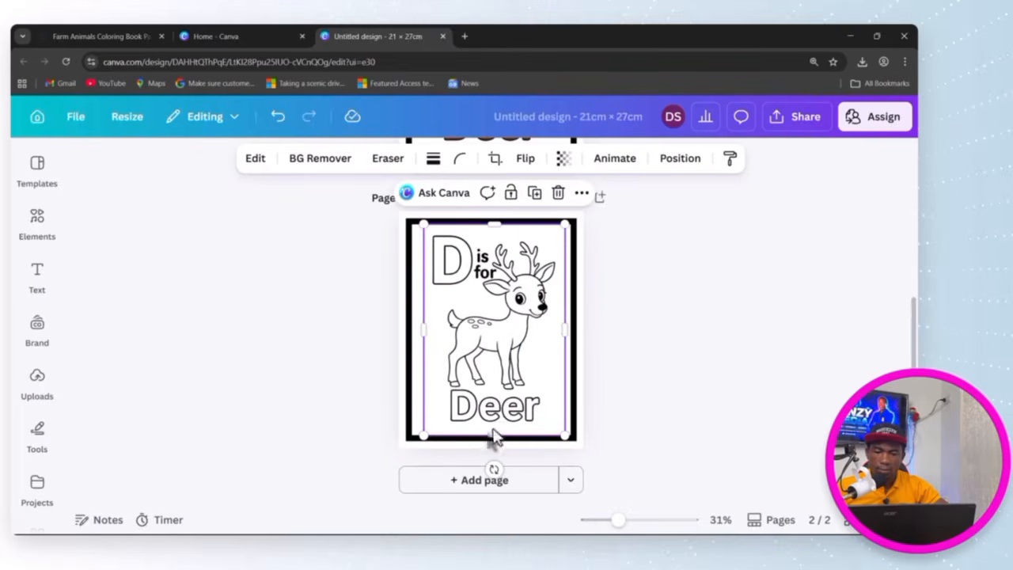
pyautogui.moveTo(493, 433); pyautogui.dragTo(491, 428)
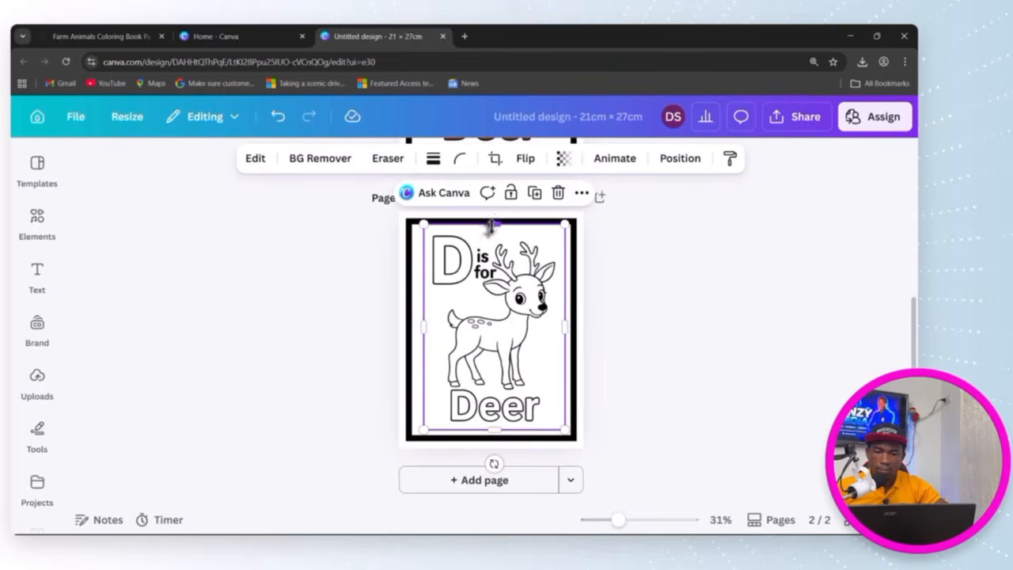
pyautogui.moveTo(491, 226); pyautogui.dragTo(492, 231)
pyautogui.moveTo(485, 313); pyautogui.dragTo(479, 310)
pyautogui.click(665, 304)
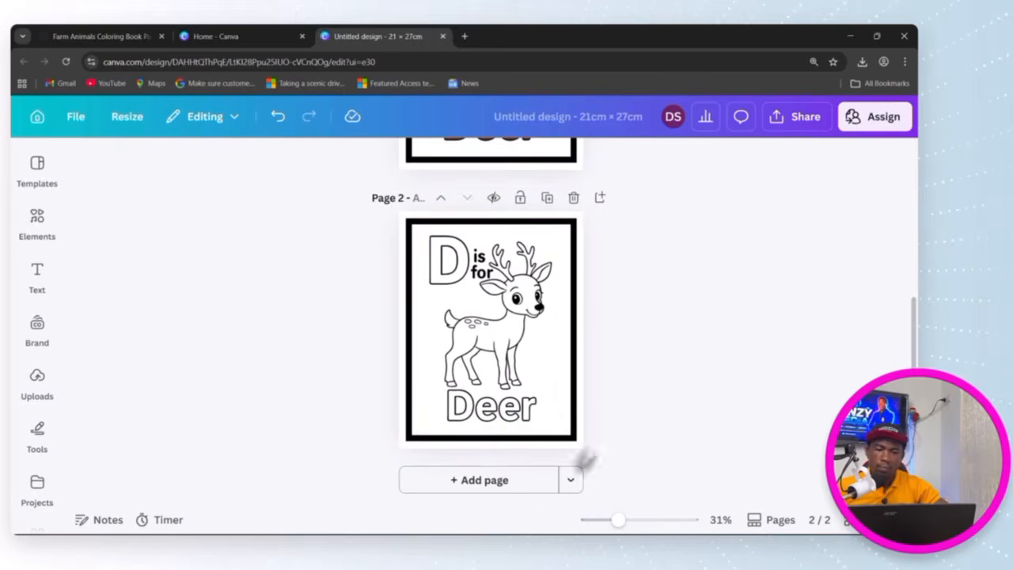
# Duplicate the outline deer page as page 3 and delete the deer image from it, keeping the border
pyautogui.click(760, 523)
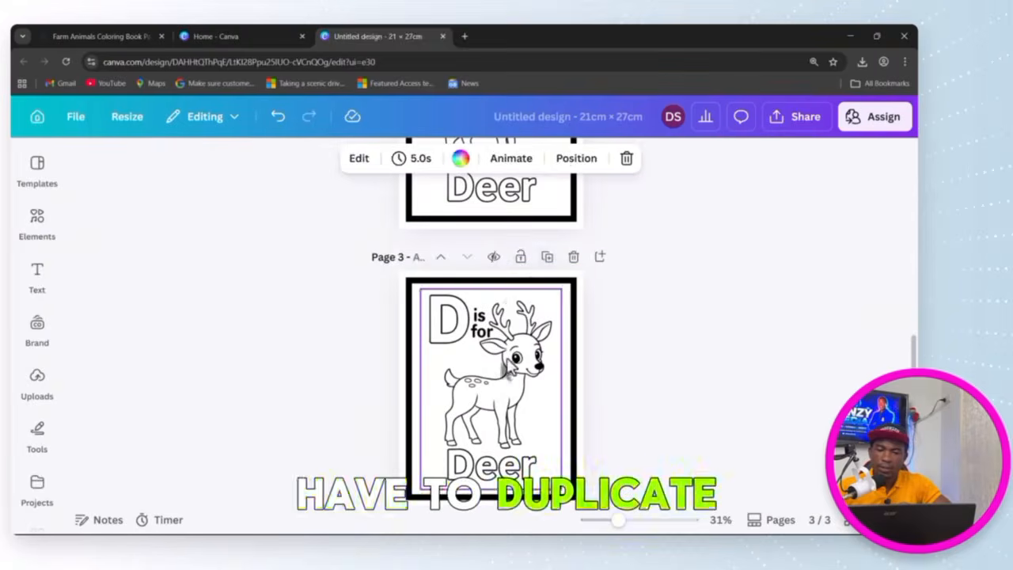
pyautogui.click(507, 371)
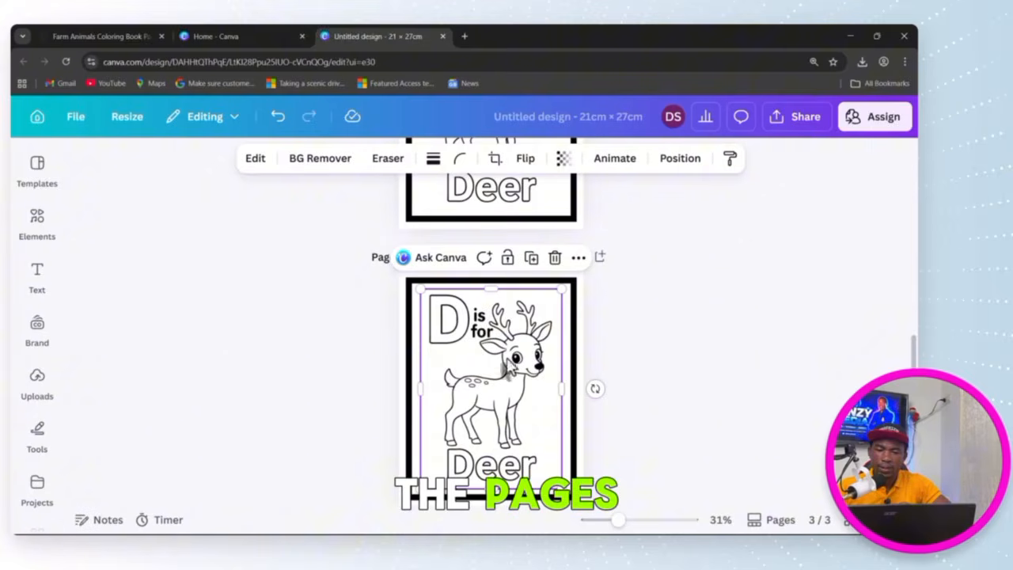
pyautogui.click(555, 257)
# Place the uploaded colorized wildebeest image on page 3 and enlarge it to fit inside the border frame
pyautogui.click(31, 170)
pyautogui.click(35, 223)
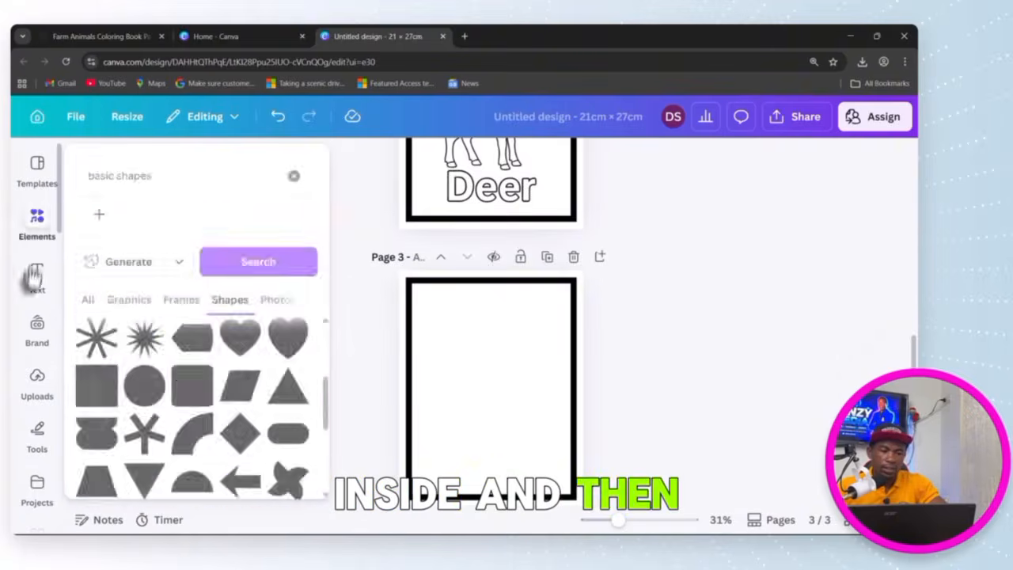
pyautogui.click(38, 381)
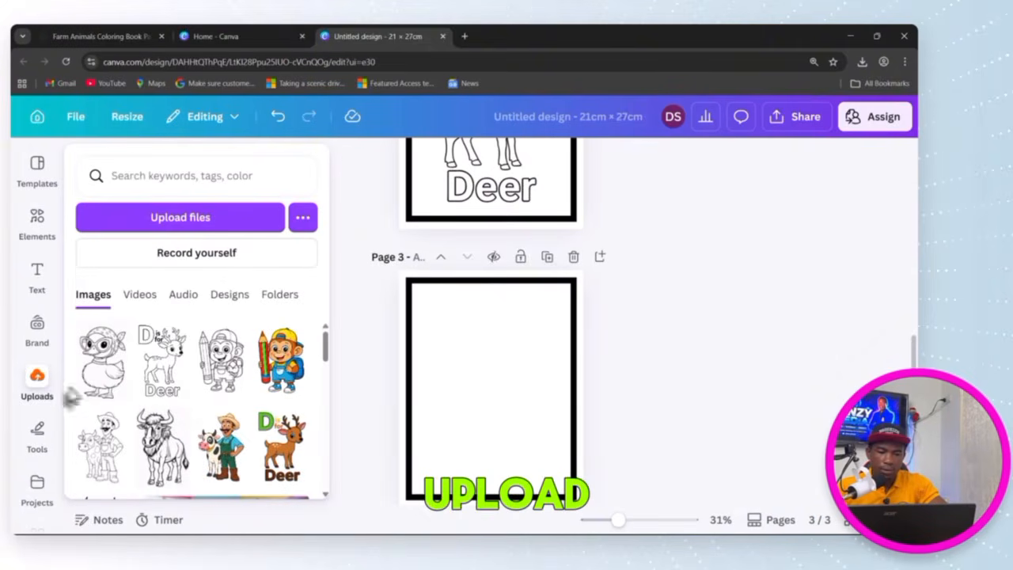
pyautogui.scroll(-2, 198, 417)
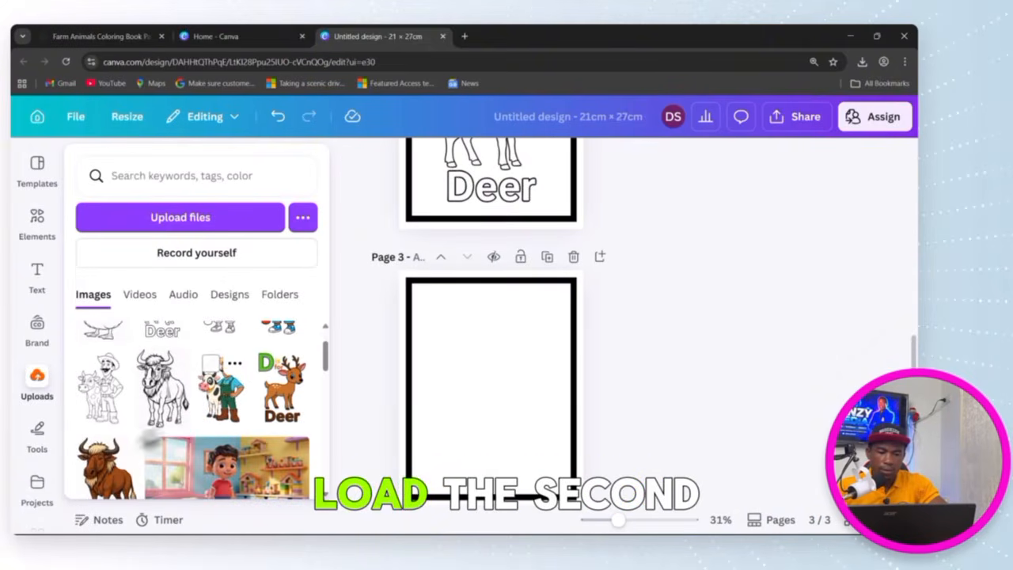
pyautogui.click(108, 476)
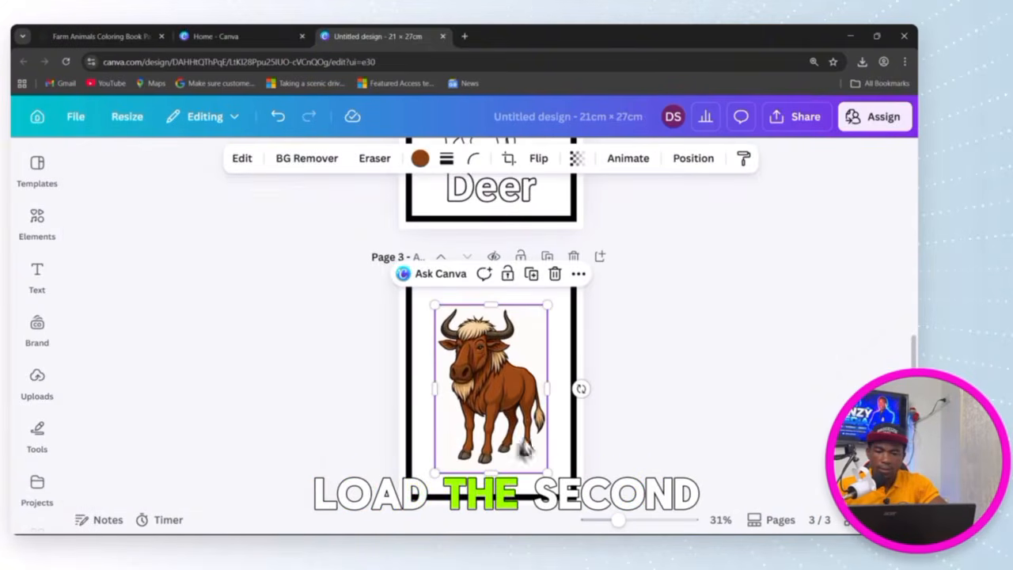
pyautogui.moveTo(523, 443); pyautogui.dragTo(541, 453)
pyautogui.moveTo(493, 492); pyautogui.dragTo(488, 488)
pyautogui.click(720, 383)
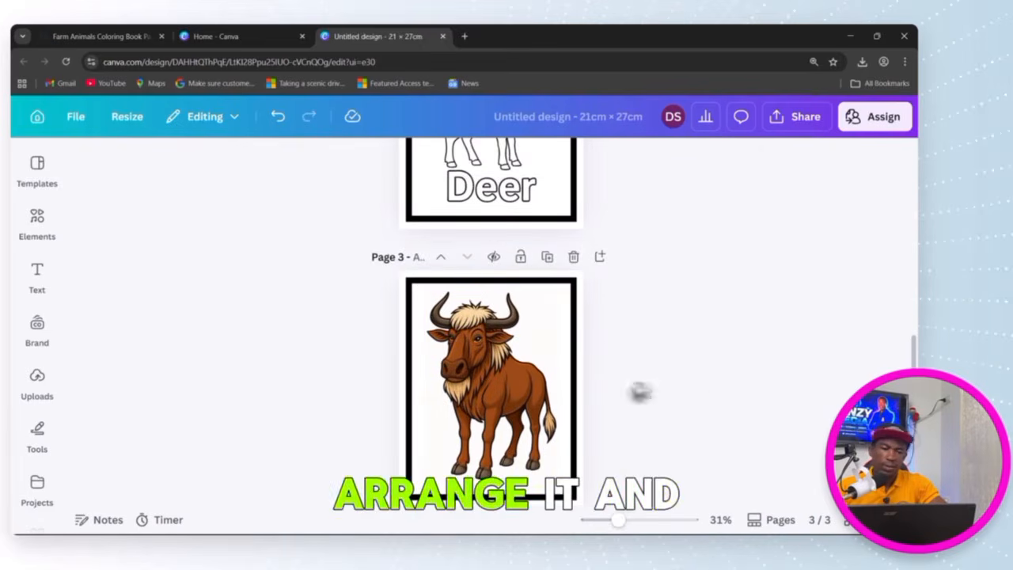
# Duplicate the colorized wildebeest page and delete the wildebeest image from the copy, keeping its border
pyautogui.click(546, 260)
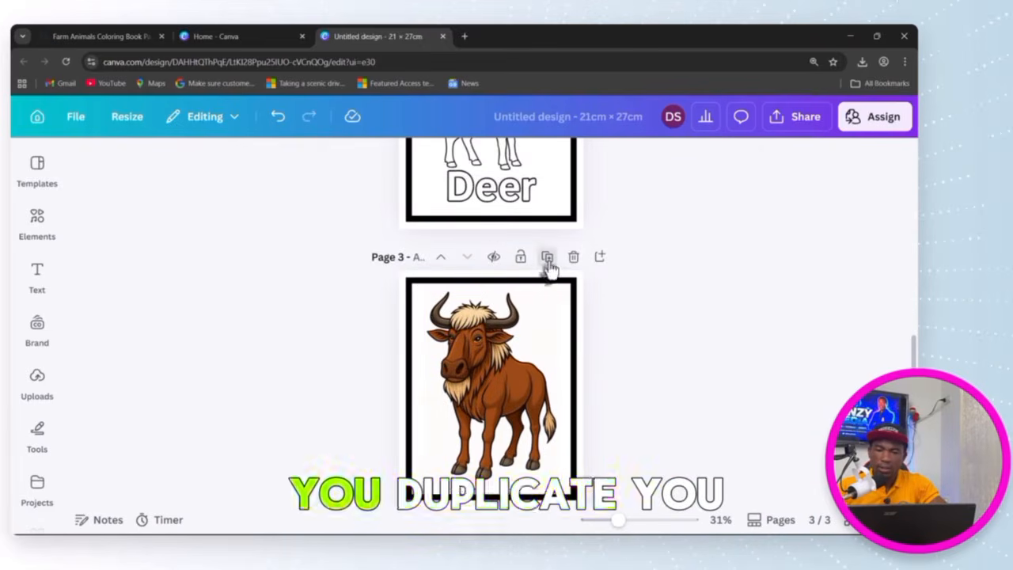
pyautogui.click(484, 370)
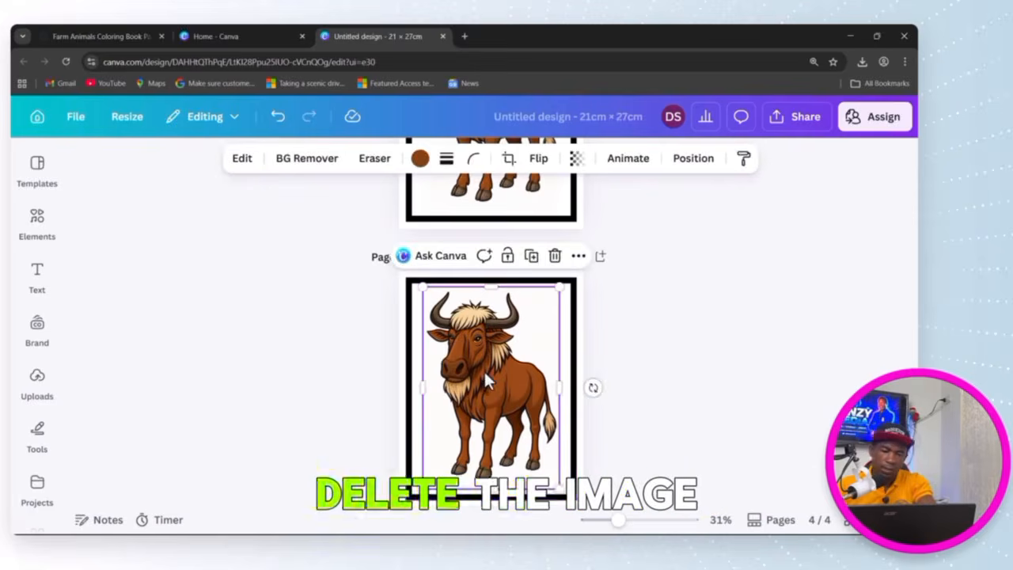
pyautogui.press('Delete')
# Place the uploaded outline wildebeest image on page 4, enlarging and centering it inside the border frame
pyautogui.click(36, 384)
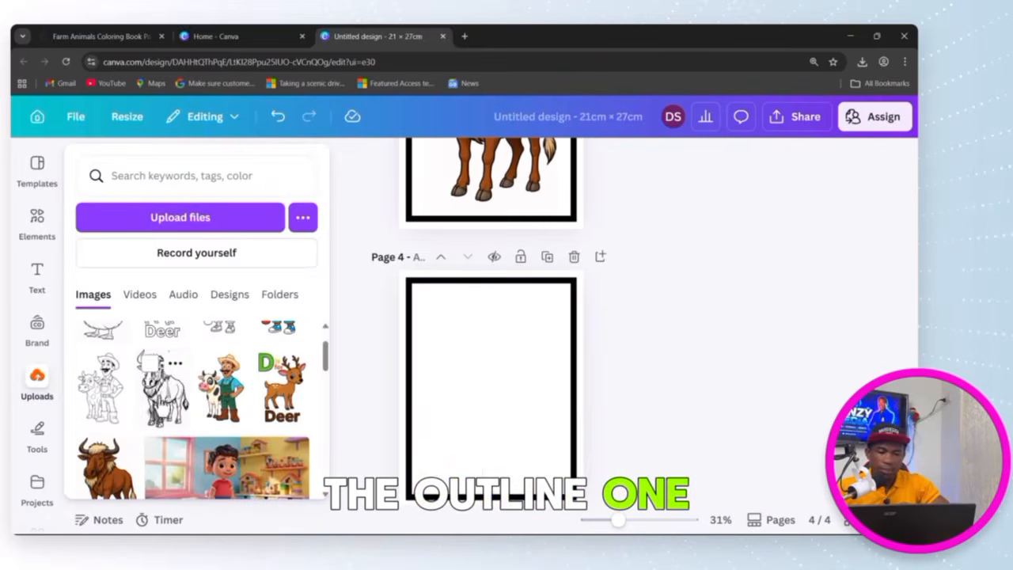
pyautogui.click(162, 387)
pyautogui.moveTo(494, 398); pyautogui.dragTo(475, 378)
pyautogui.moveTo(528, 451); pyautogui.dragTo(580, 473)
pyautogui.moveTo(502, 435); pyautogui.dragTo(504, 429)
pyautogui.click(679, 374)
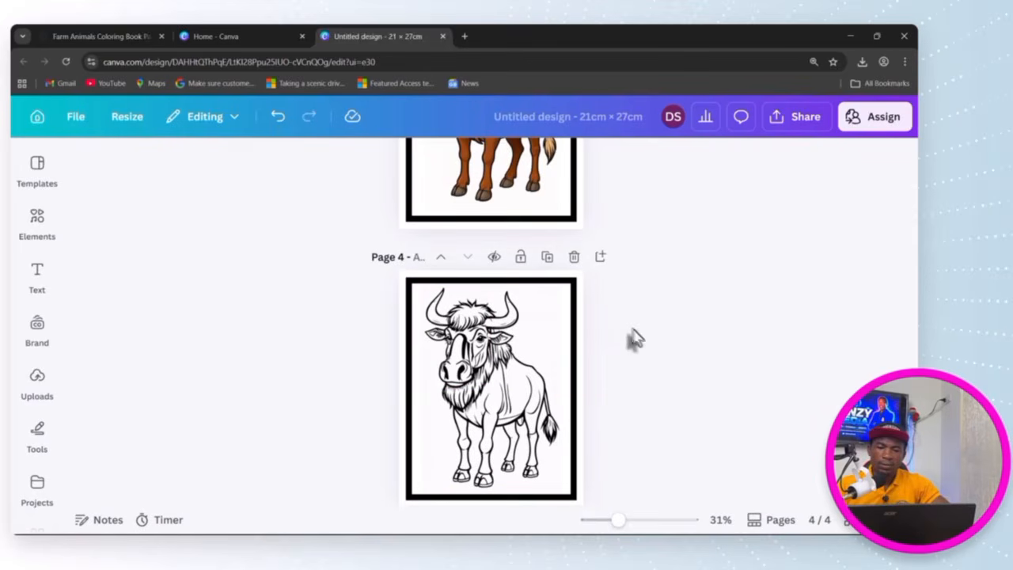
pyautogui.click(846, 526)
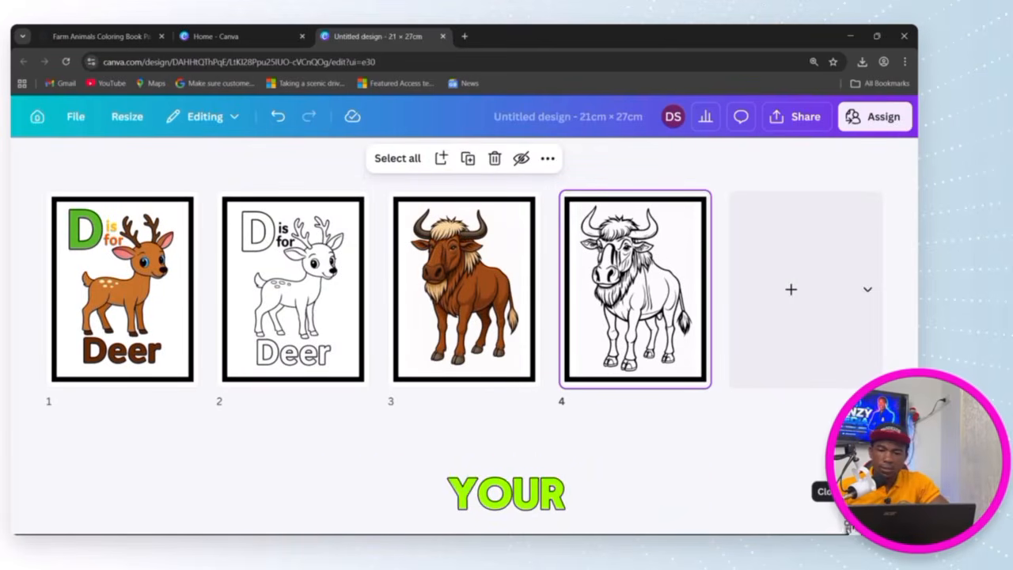
pyautogui.click(846, 526)
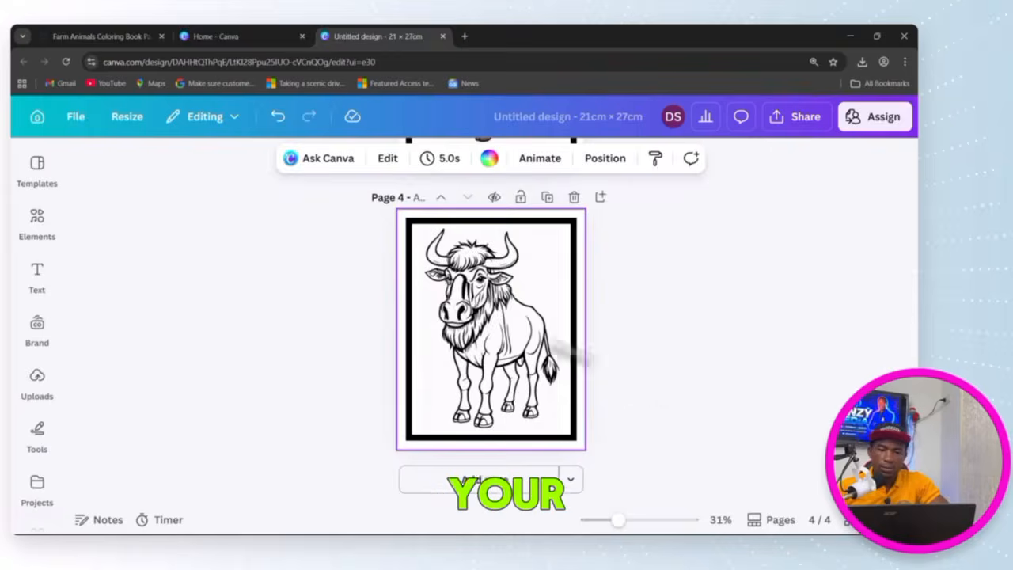
# Duplicate the outline wildebeest page as page 5 and delete the wildebeest image from the copy, keeping the border
pyautogui.click(547, 198)
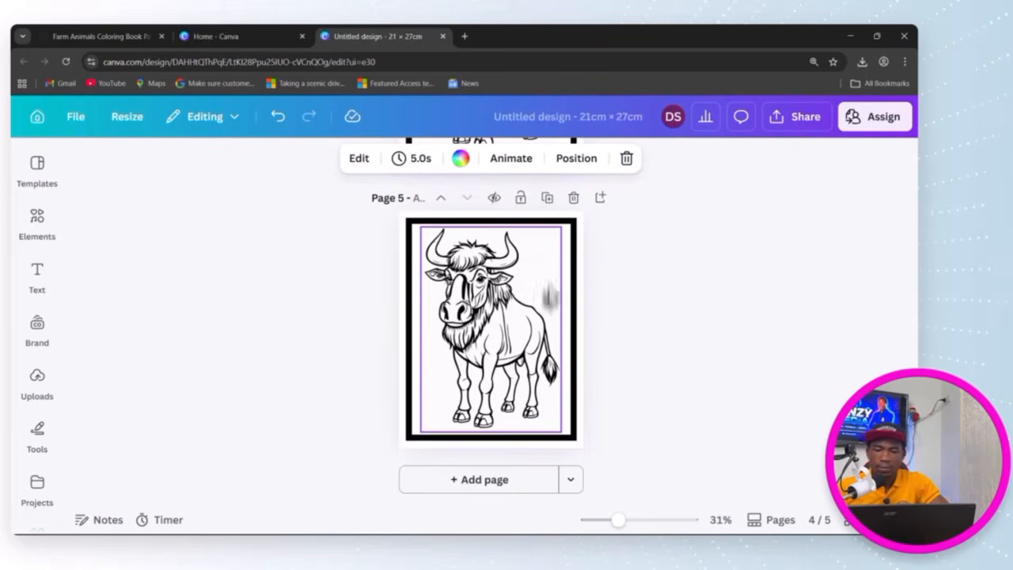
pyautogui.scroll(2, 545, 366)
pyautogui.click(513, 401)
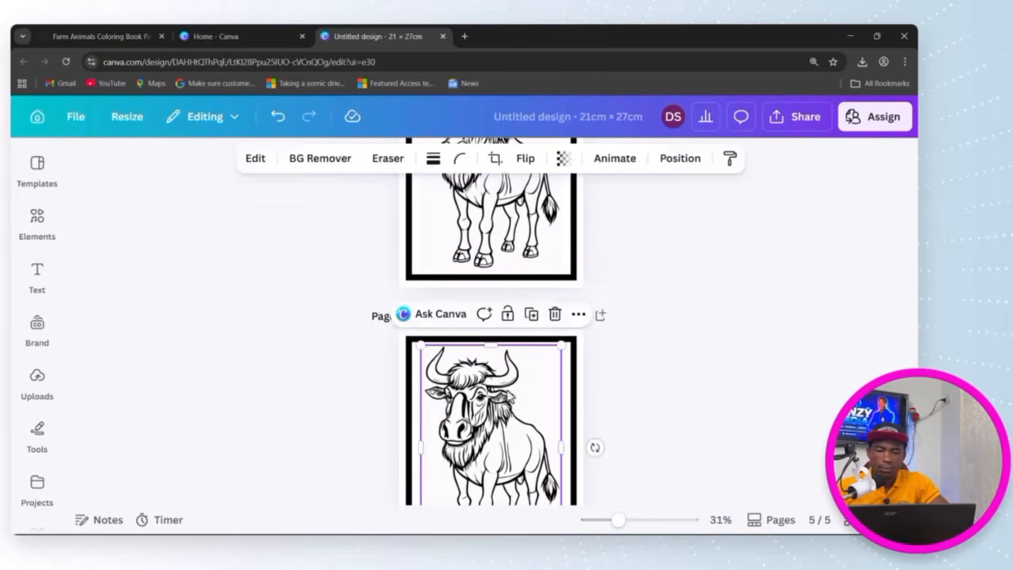
pyautogui.click(555, 317)
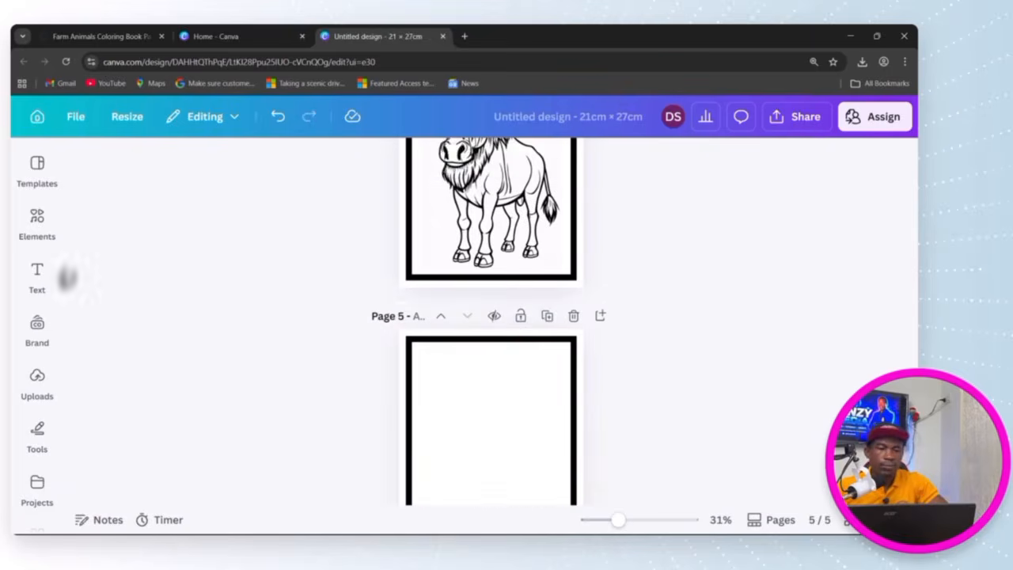
# Place the uploaded colorized farmer-and-cow image on page 5, enlarging and centering it inside the border frame
pyautogui.click(37, 380)
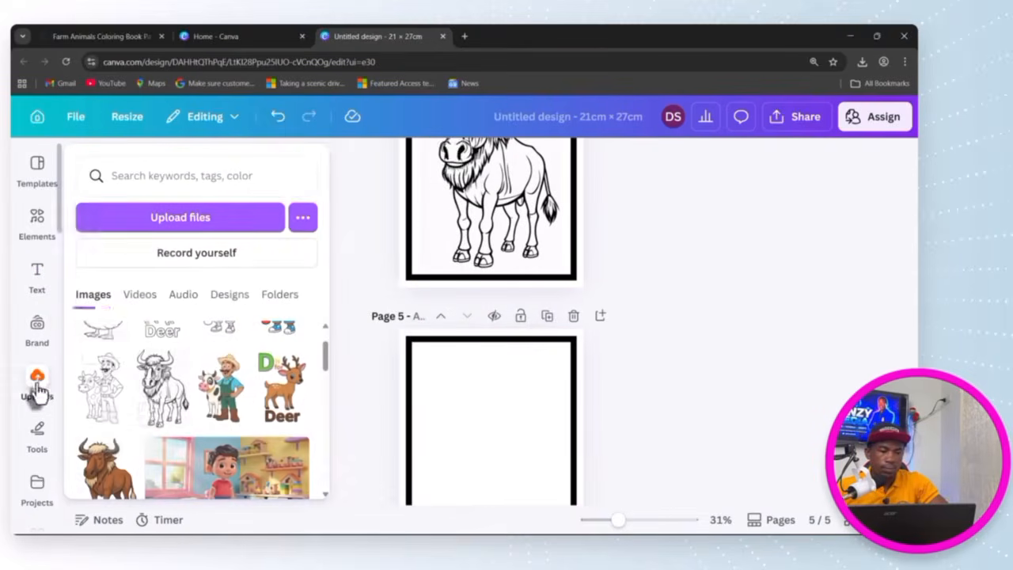
pyautogui.click(215, 403)
pyautogui.click(329, 407)
pyautogui.moveTo(498, 388); pyautogui.dragTo(481, 372)
pyautogui.moveTo(530, 401); pyautogui.dragTo(563, 432)
pyautogui.moveTo(484, 436); pyautogui.dragTo(535, 402)
pyautogui.click(672, 361)
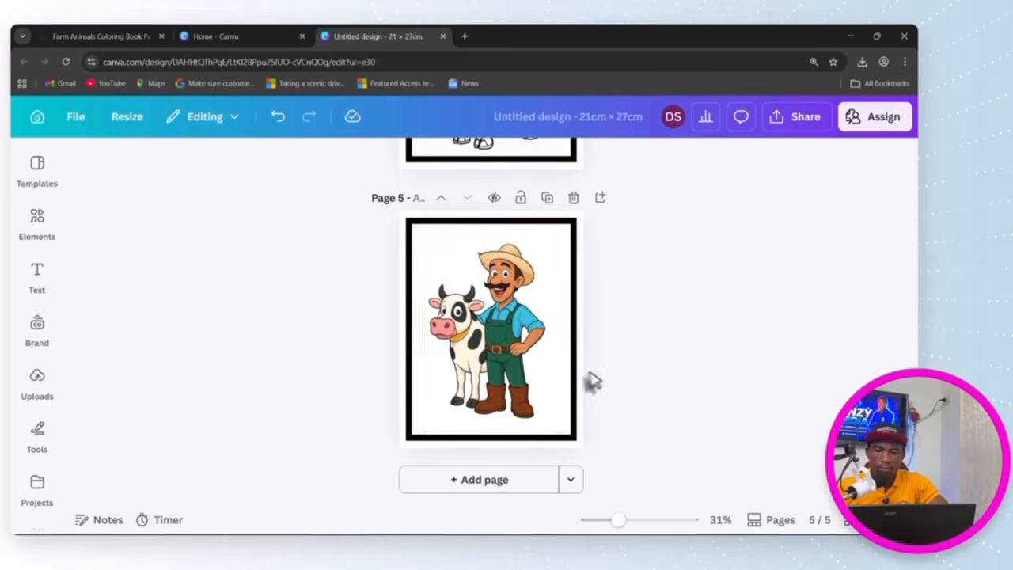
# Duplicate the colorized farmer page as page 6 and delete the farmer image from the copy, keeping the border
pyautogui.click(548, 198)
pyautogui.click(504, 333)
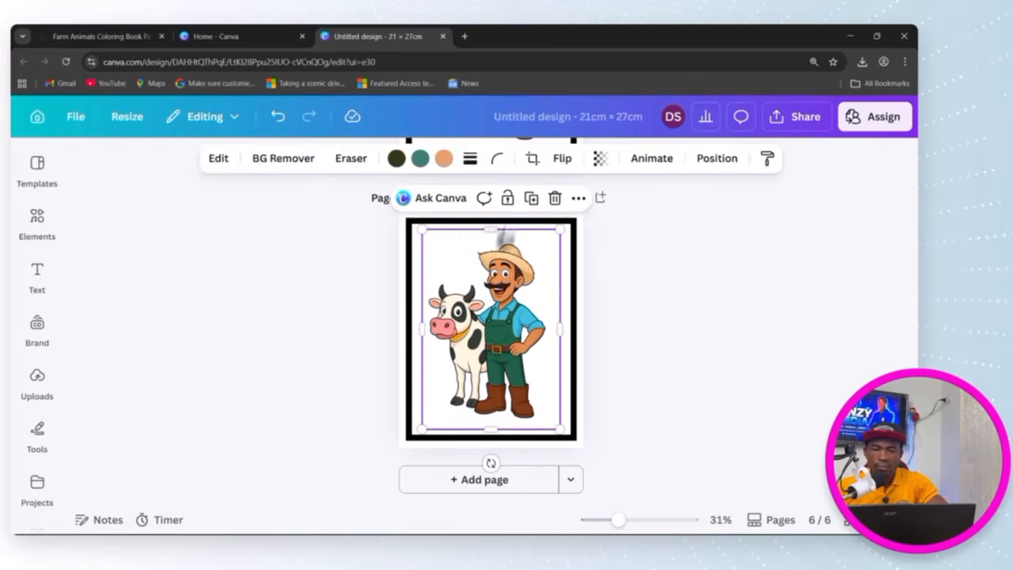
pyautogui.click(554, 199)
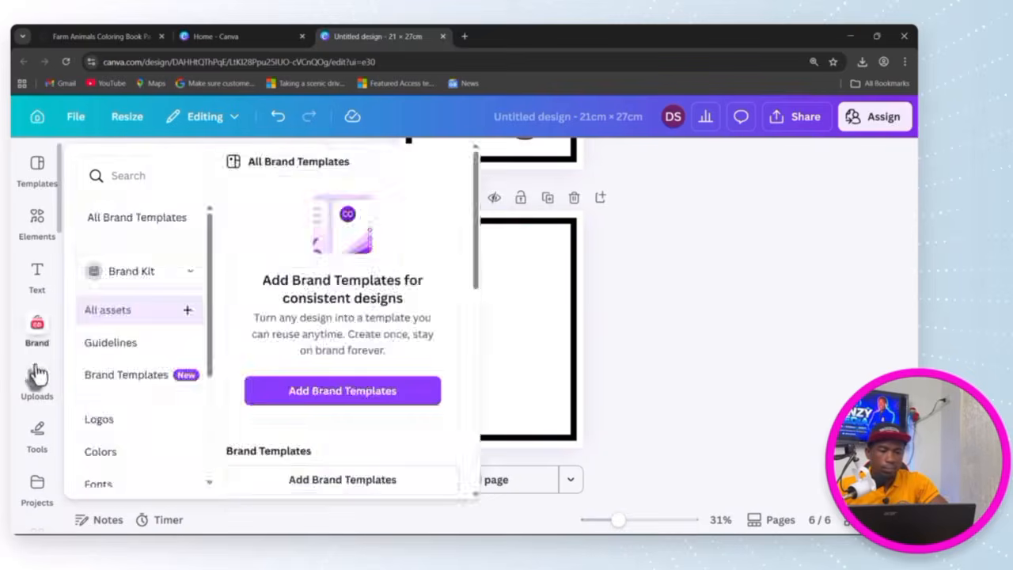
# Place the outline farmer-and-cow image on page 6, enlarge and center it inside the border, and review the pages in the overview
pyautogui.click(36, 381)
pyautogui.click(99, 388)
pyautogui.moveTo(472, 349); pyautogui.dragTo(452, 301)
pyautogui.moveTo(526, 397); pyautogui.dragTo(552, 429)
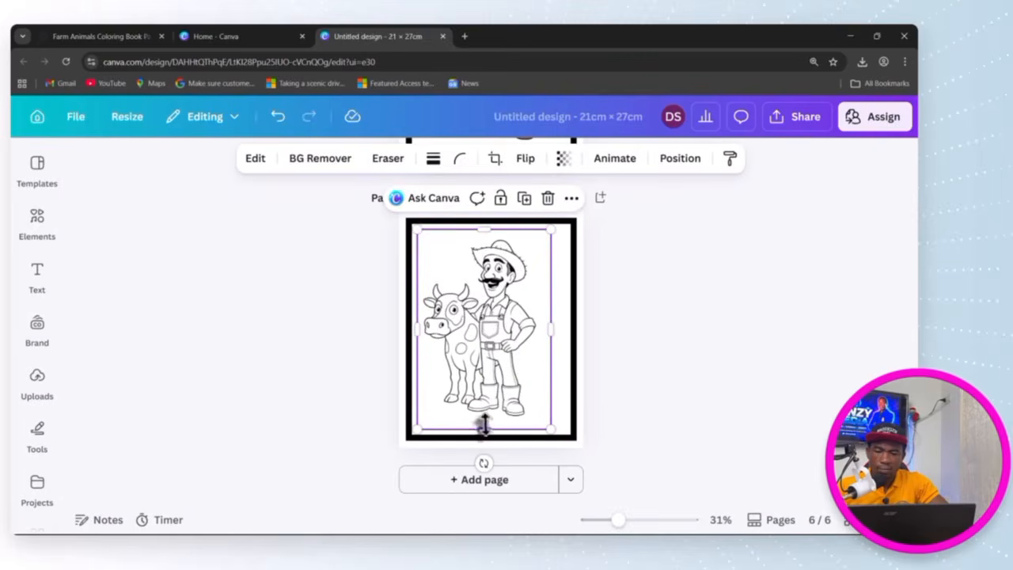
pyautogui.moveTo(529, 367); pyautogui.dragTo(536, 368)
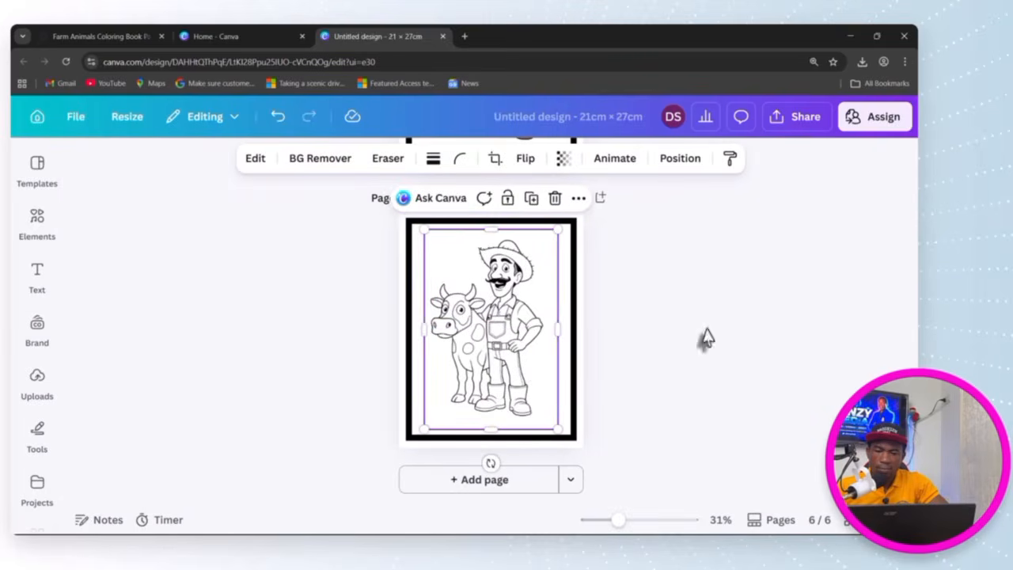
pyautogui.click(705, 340)
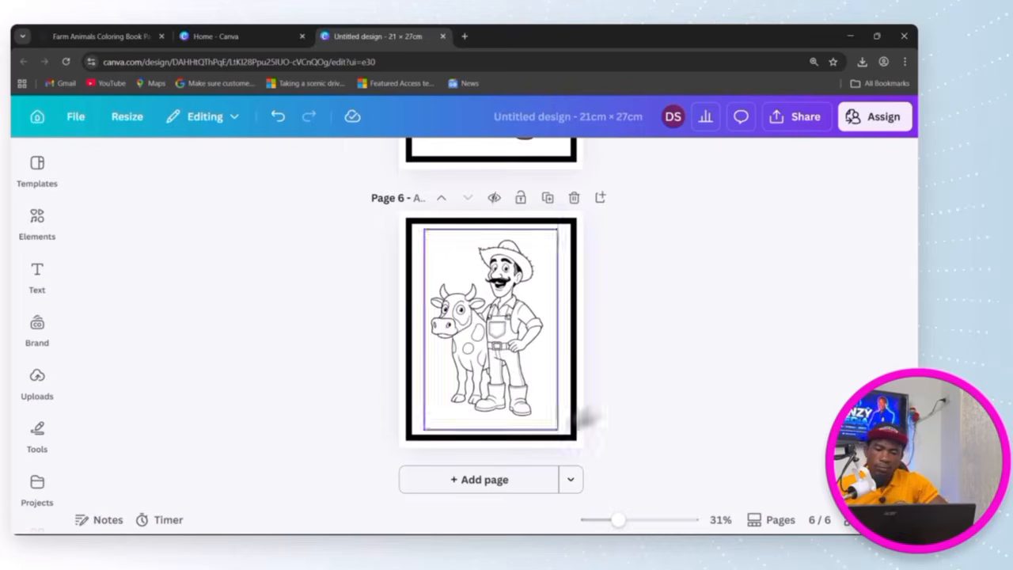
pyautogui.click(845, 525)
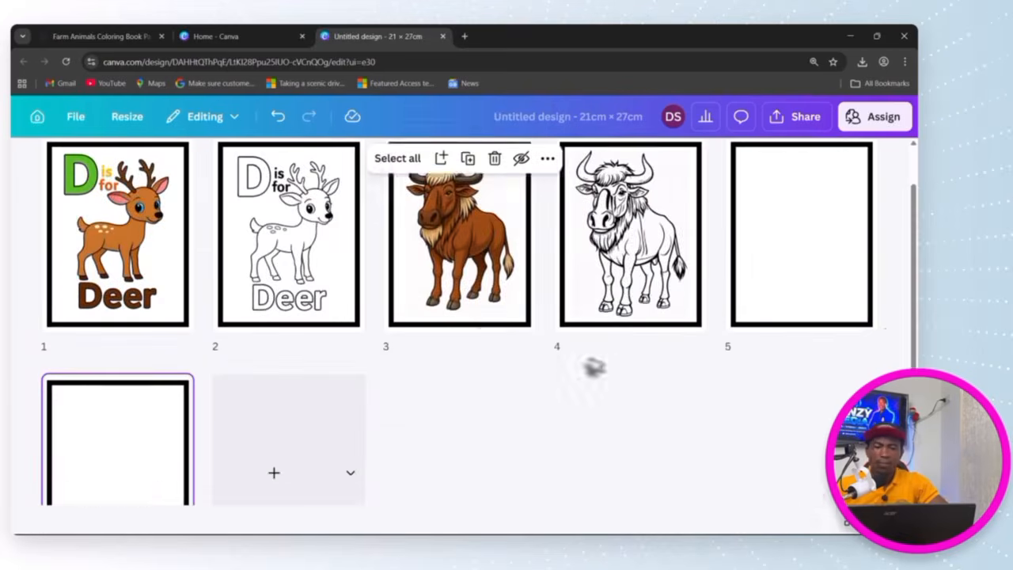
pyautogui.scroll(-1, 356, 457)
pyautogui.scroll(1, 443, 459)
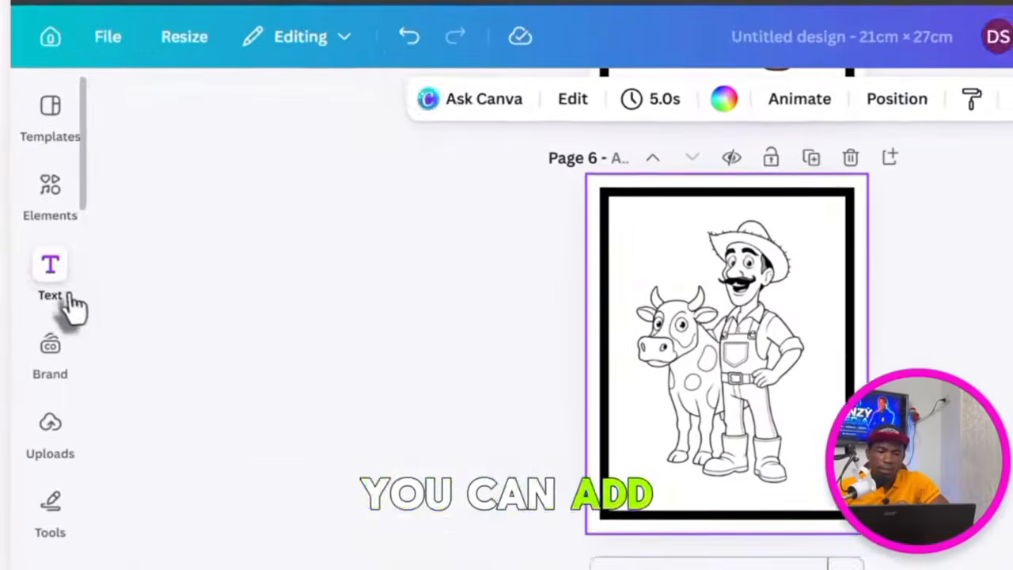
# Add a heading reading "THE FARMER" at the top of page 6, inside the border frame
pyautogui.click(69, 297)
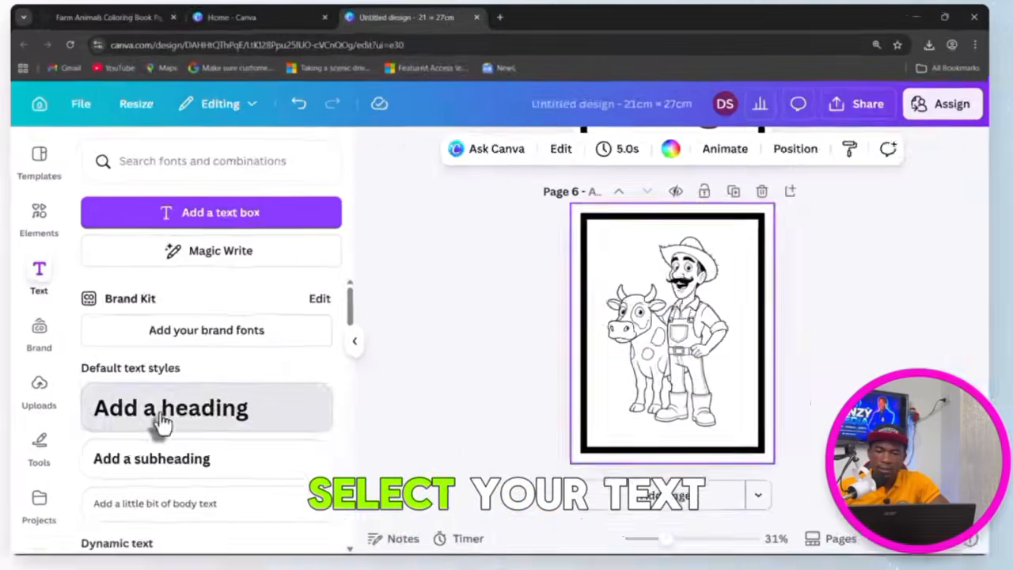
pyautogui.click(214, 467)
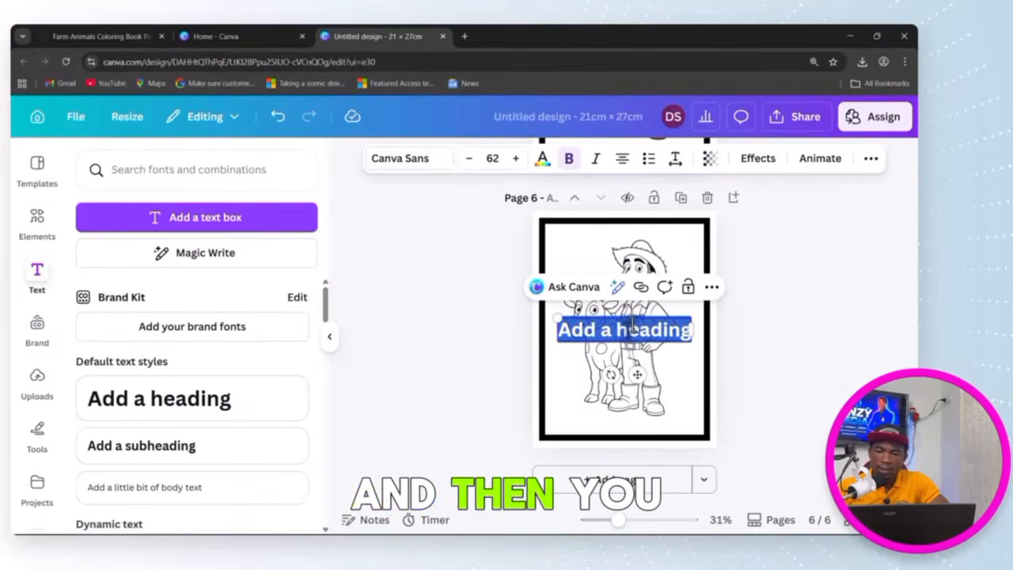
pyautogui.moveTo(638, 323); pyautogui.dragTo(629, 236)
pyautogui.press('BackSpace')
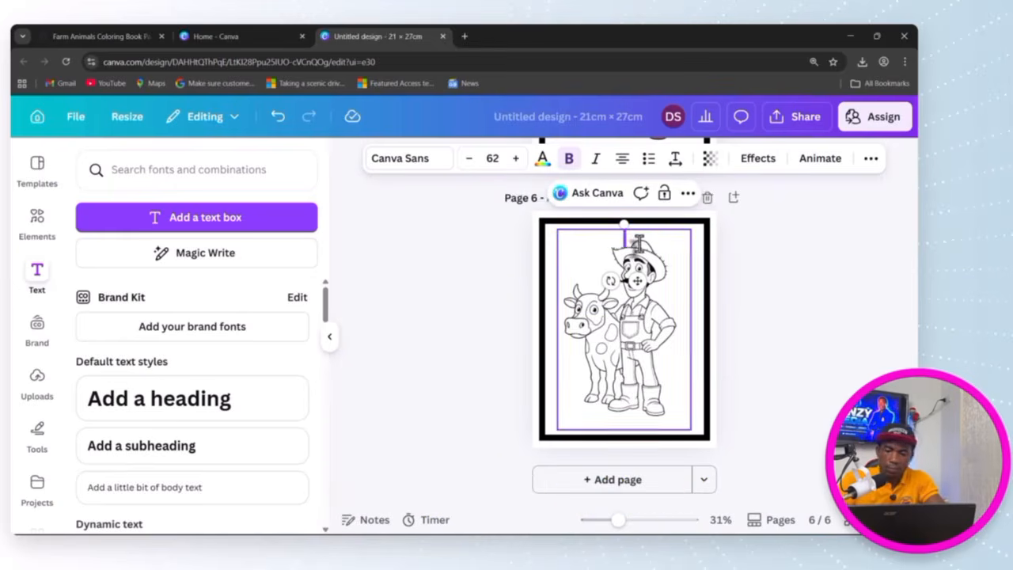
pyautogui.write('THE FARMER')
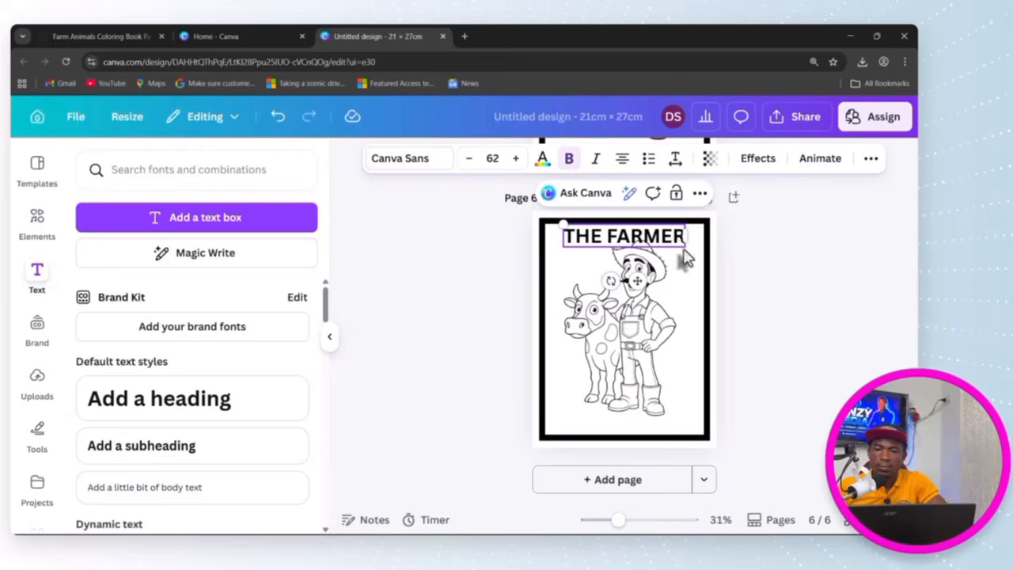
# Reduce the "THE FARMER" heading to size 48.3 and fit it above the farmer's hat, lowering the outline image slightly
pyautogui.moveTo(682, 248); pyautogui.dragTo(659, 228)
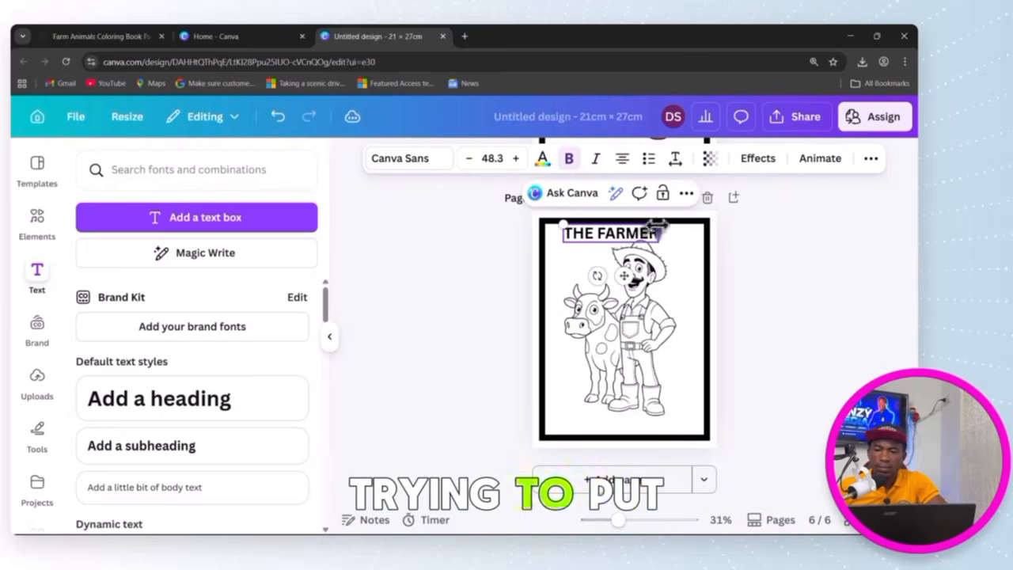
pyautogui.click(587, 269)
pyautogui.click(519, 270)
pyautogui.moveTo(588, 232); pyautogui.dragTo(611, 227)
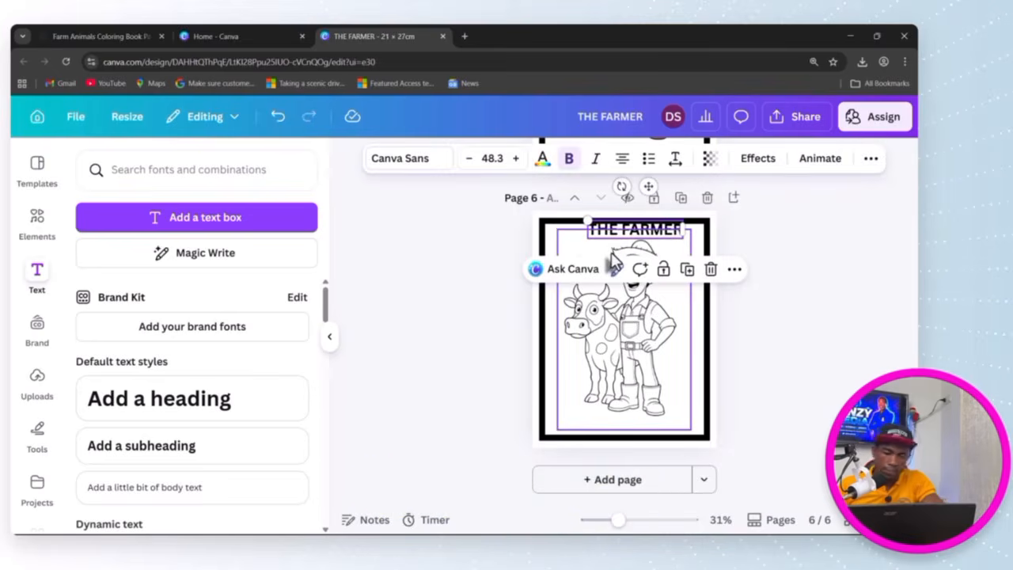
pyautogui.click(746, 279)
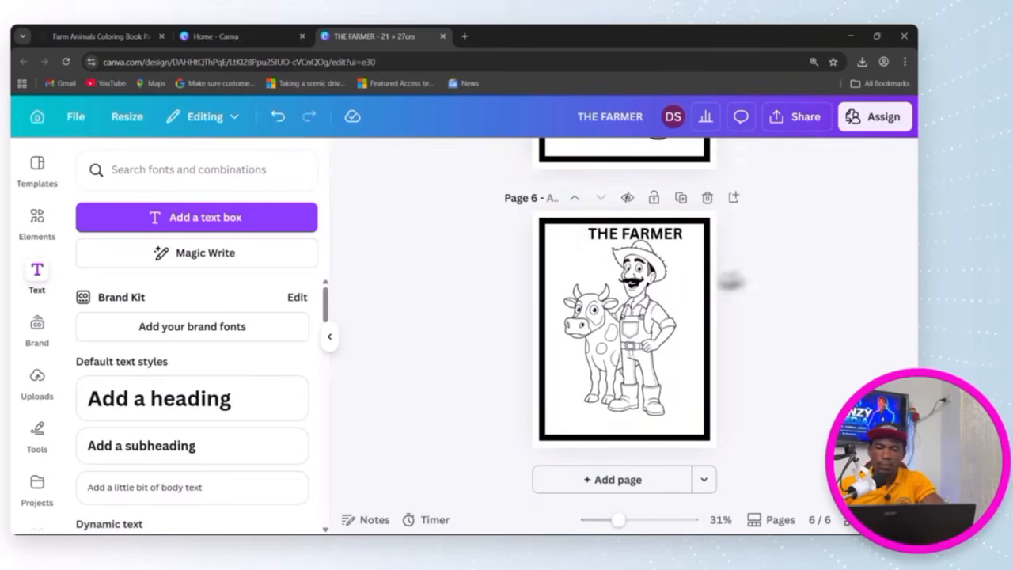
pyautogui.click(608, 382)
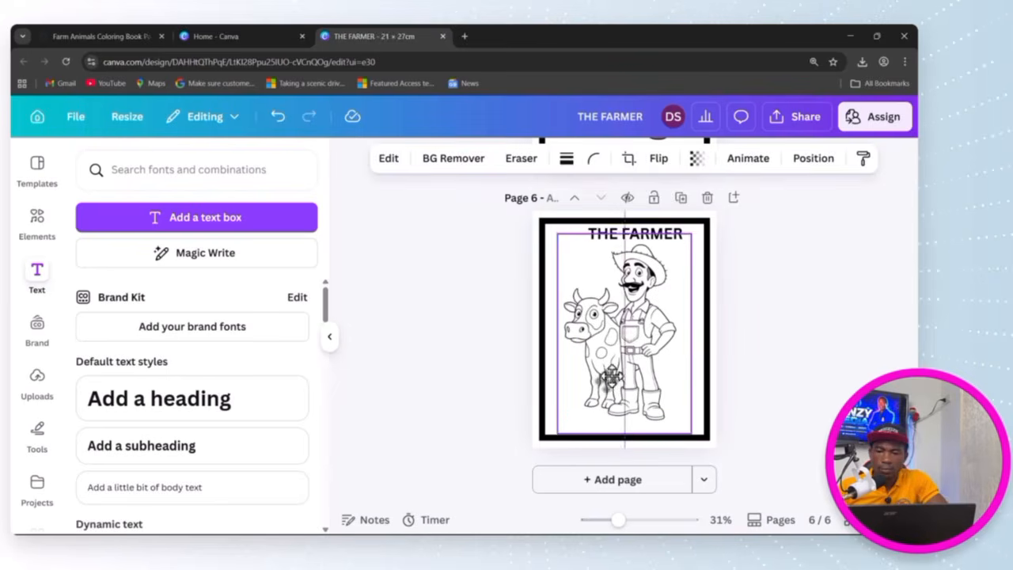
pyautogui.click(441, 339)
# Add a subheading text reading "1" in the lower-left corner of page 1 as its page number
pyautogui.scroll(15, 441, 339)
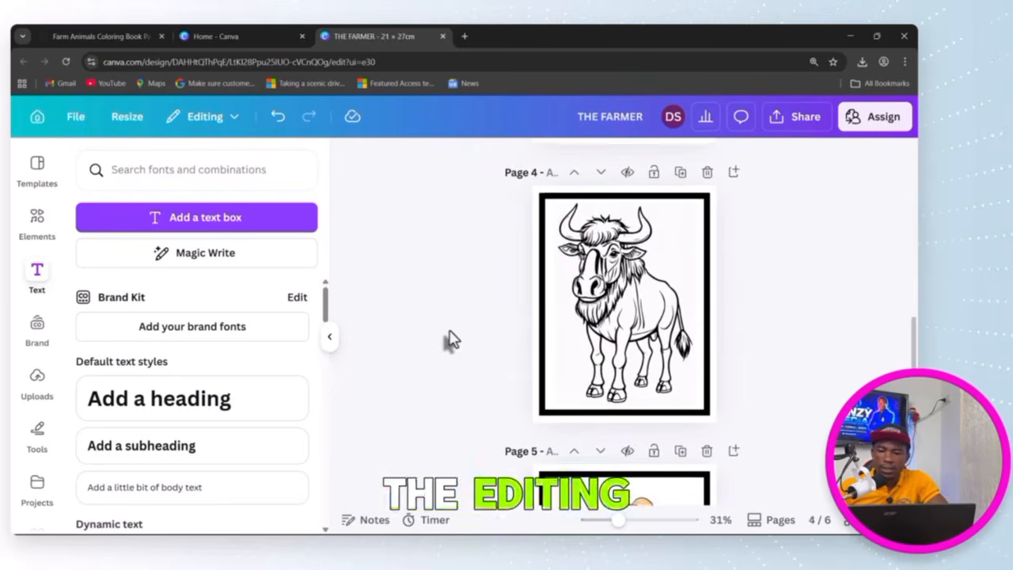
pyautogui.click(845, 523)
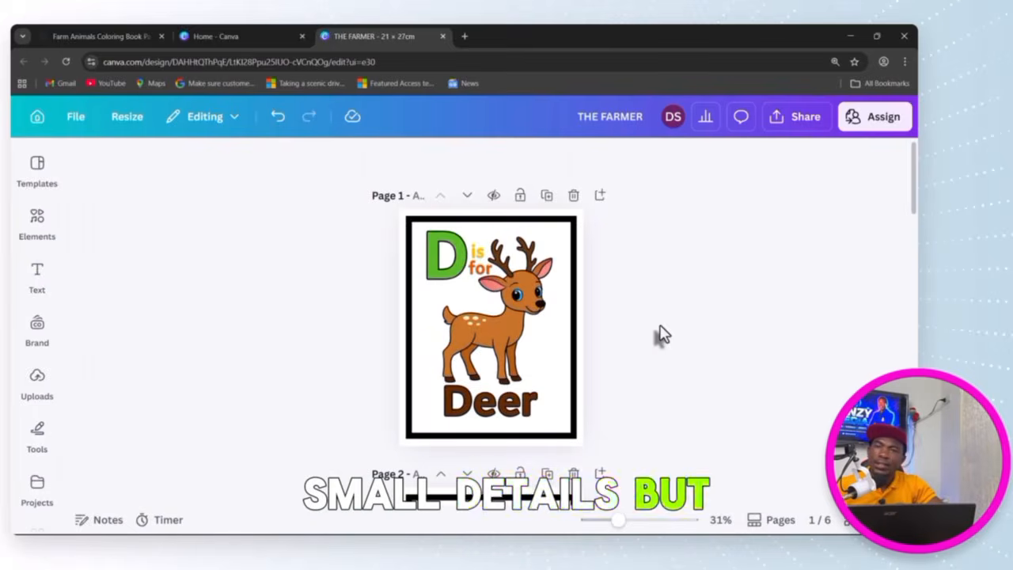
pyautogui.click(38, 281)
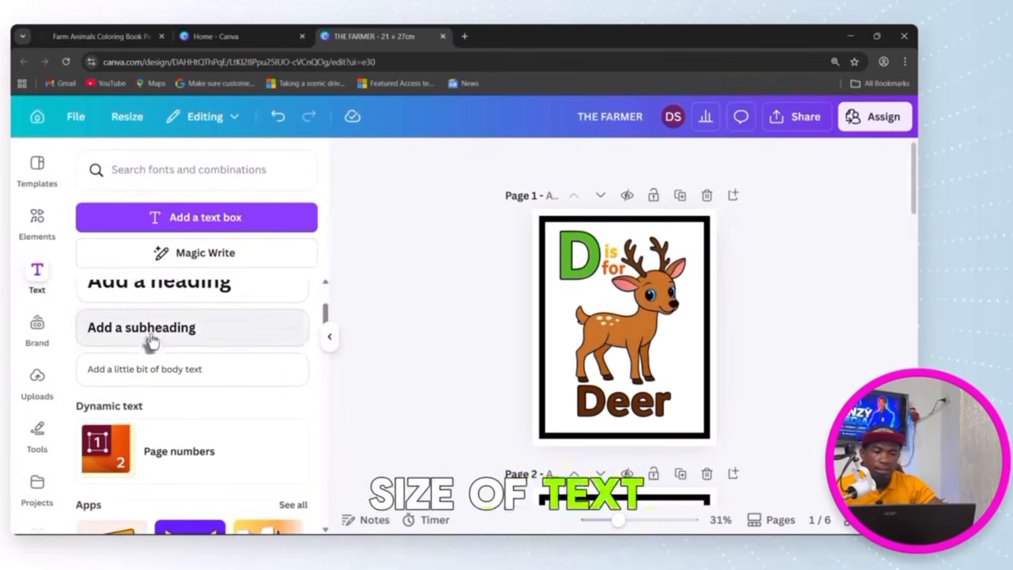
pyautogui.click(148, 340)
pyautogui.moveTo(662, 331); pyautogui.dragTo(570, 461)
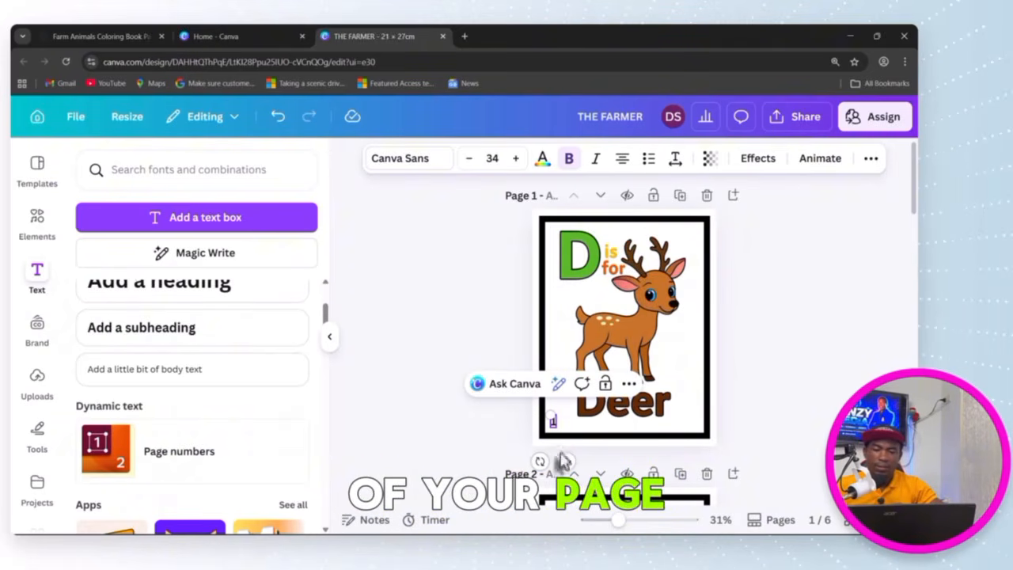
pyautogui.click(553, 426)
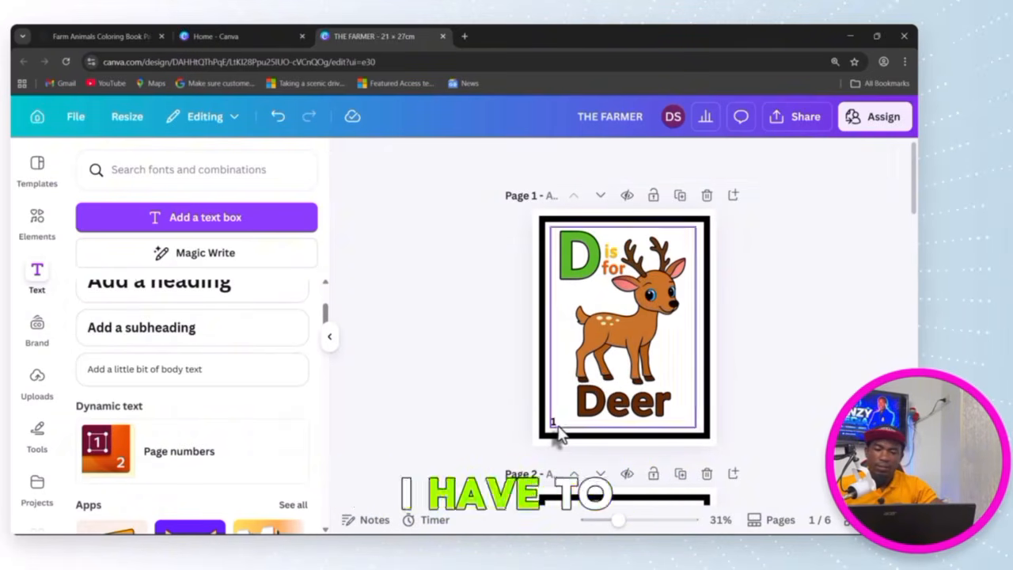
# Duplicate the page number, move the copy to the lower-left corner of page 2 and change it to "2"
pyautogui.click(606, 392)
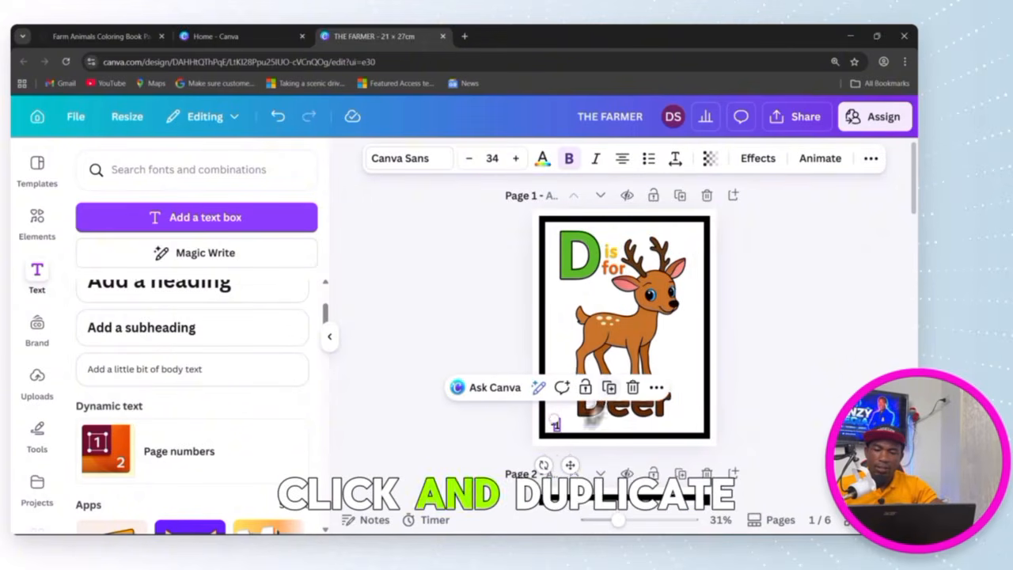
pyautogui.moveTo(570, 468); pyautogui.dragTo(568, 505)
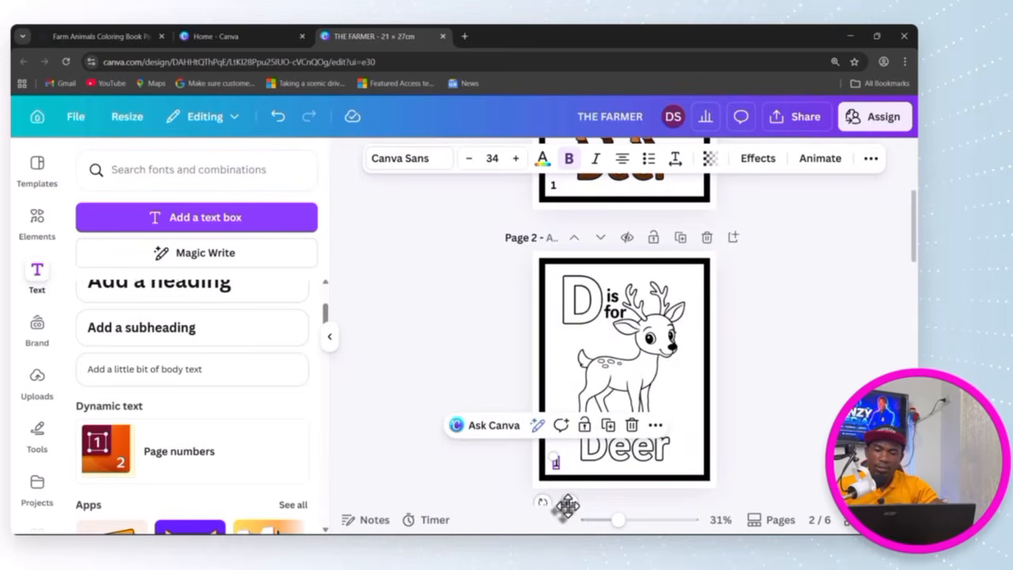
pyautogui.doubleClick(557, 462)
pyautogui.write('2')
pyautogui.scroll(-2, 625, 332)
pyautogui.click(482, 357)
# Duplicate page 2's number, move the copy to the lower-left corner of page 3 and change it to "3"
pyautogui.click(557, 351)
pyautogui.click(608, 309)
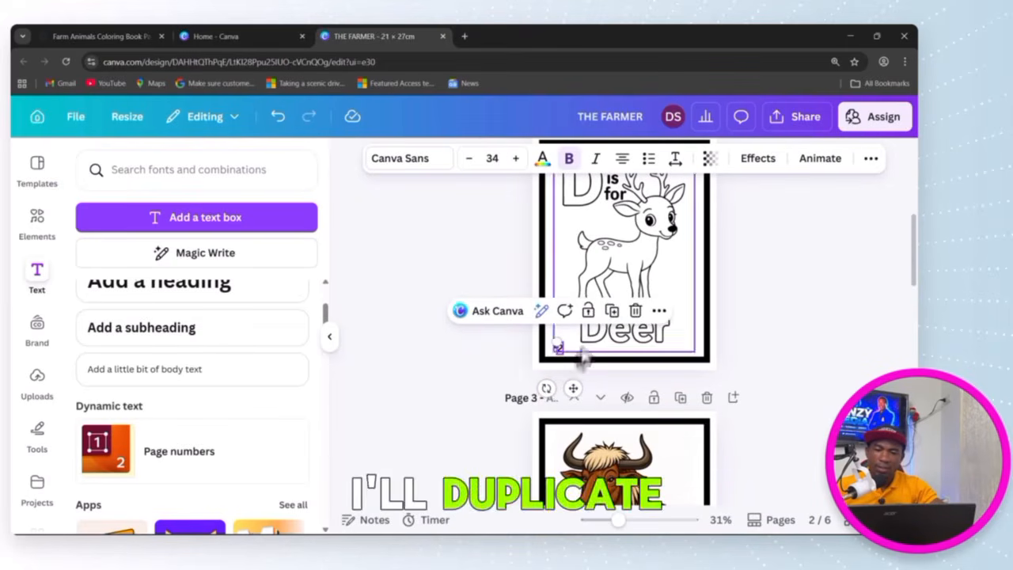
pyautogui.moveTo(572, 386); pyautogui.dragTo(571, 363)
pyautogui.scroll(-5, 566, 479)
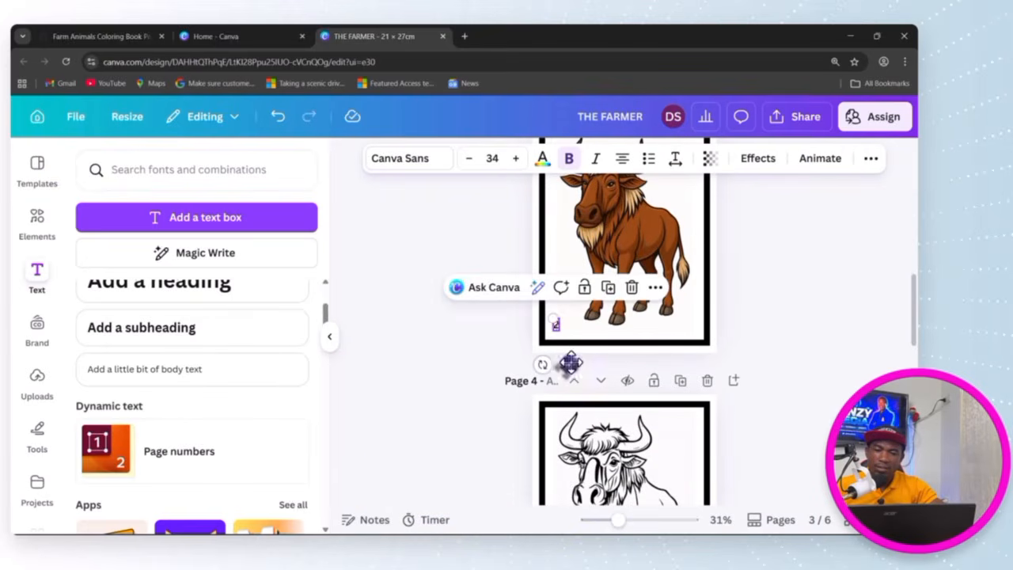
pyautogui.doubleClick(556, 325)
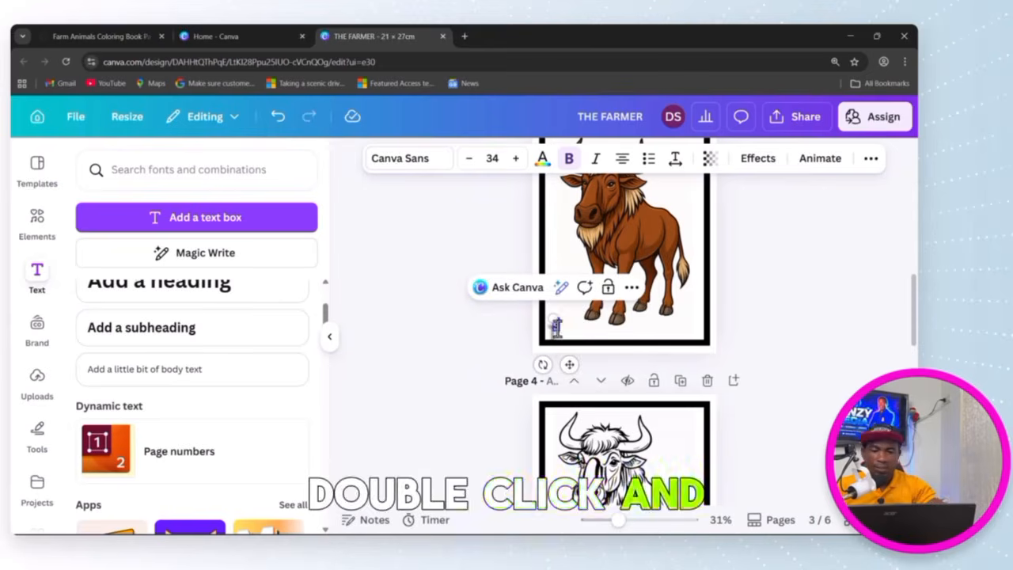
pyautogui.write('3')
pyautogui.click(580, 333)
pyautogui.click(513, 329)
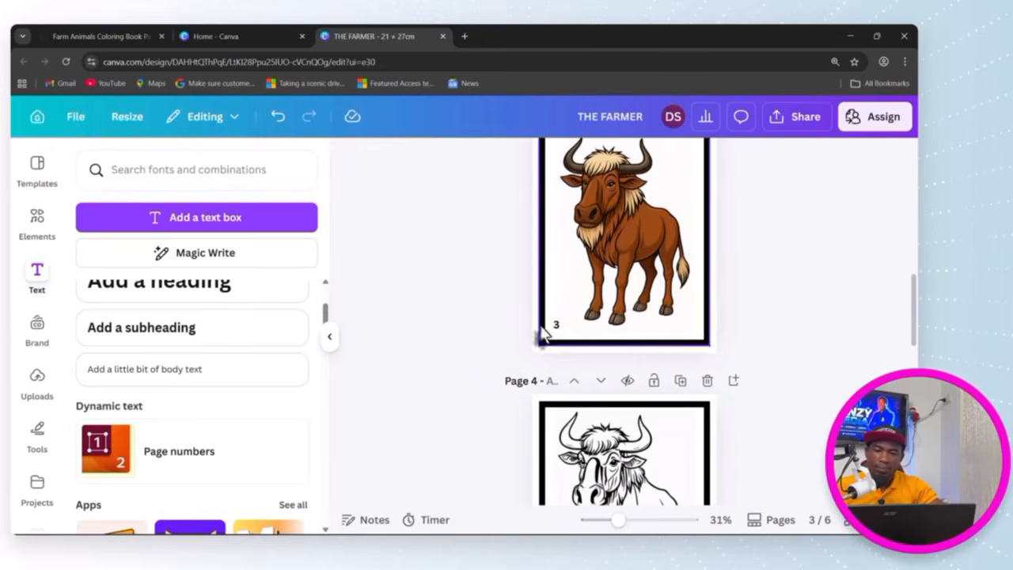
# Duplicate page 3's number, move the copy to the lower-left corner of page 4 and change it to "4"
pyautogui.click(555, 326)
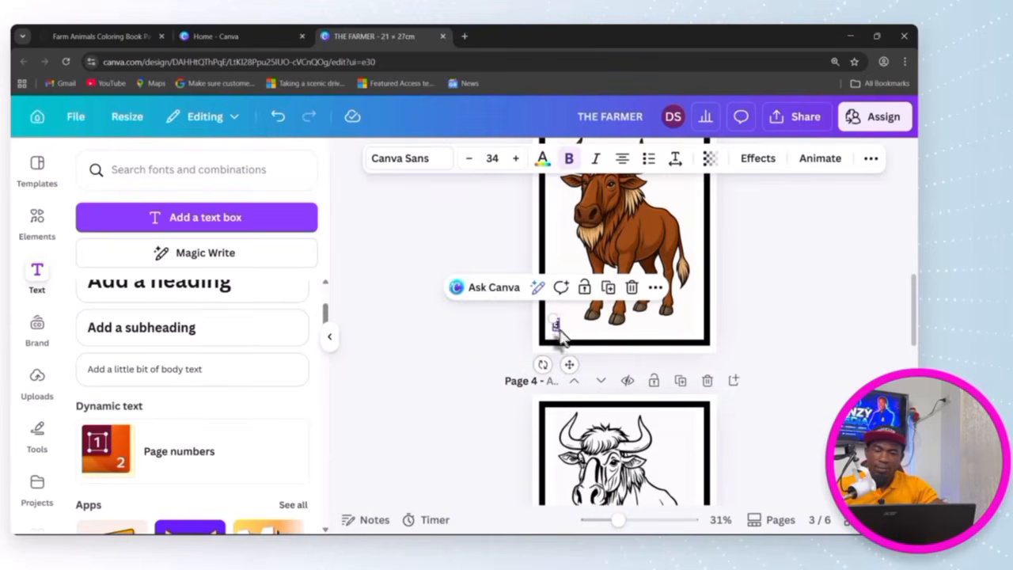
pyautogui.click(612, 290)
pyautogui.moveTo(571, 390); pyautogui.dragTo(570, 467)
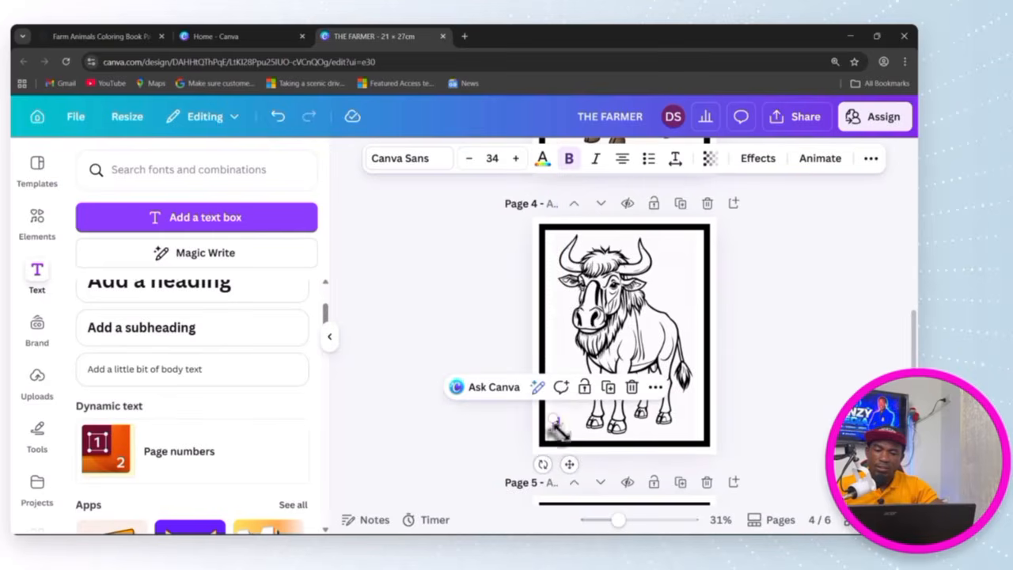
pyautogui.doubleClick(557, 430)
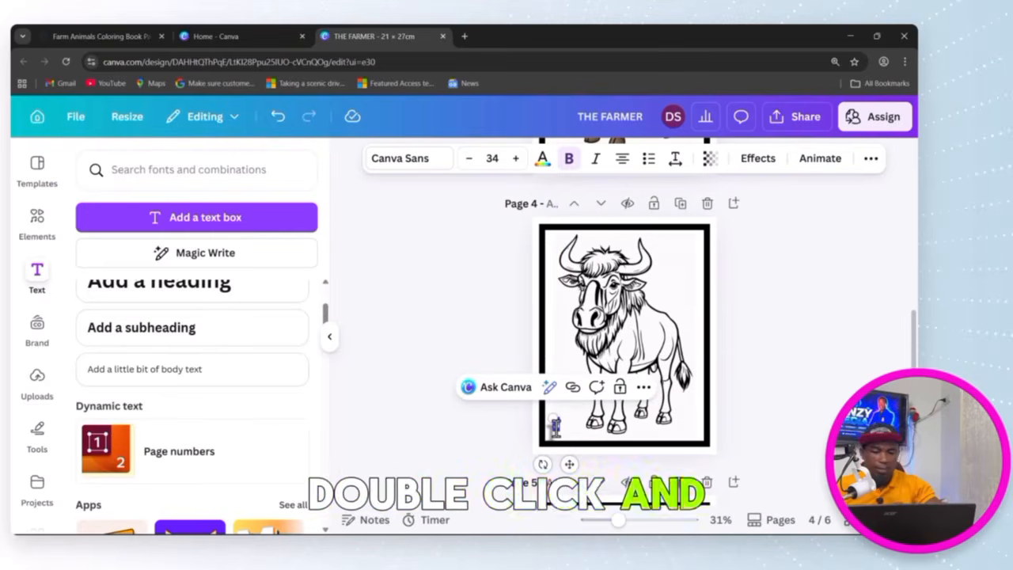
pyautogui.write('4')
# Duplicate page 4's number, move the copy to the lower-left corner of page 5 and change it to "5"
pyautogui.scroll(-3, 460, 420)
pyautogui.scroll(2, 459, 419)
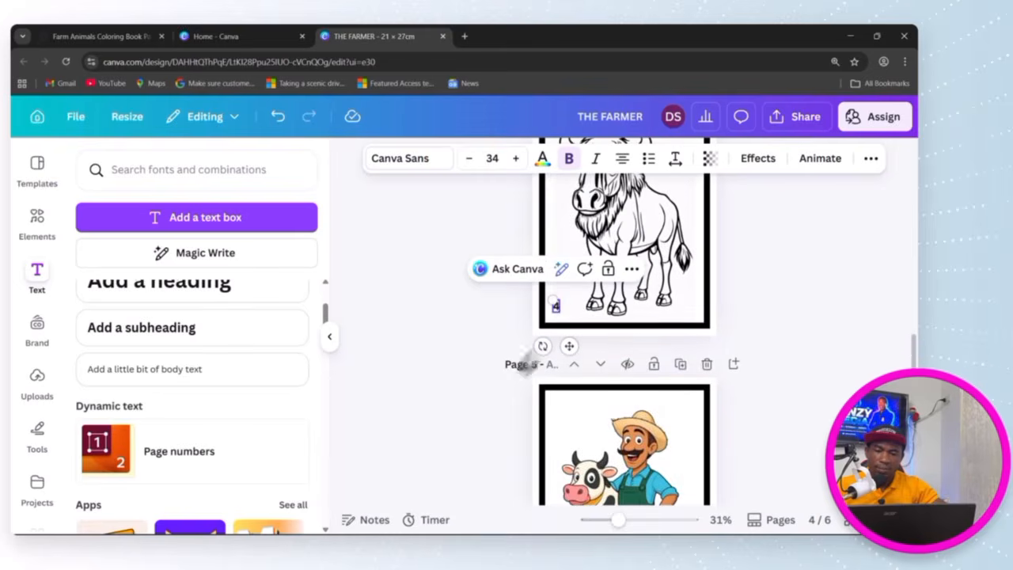
pyautogui.click(557, 313)
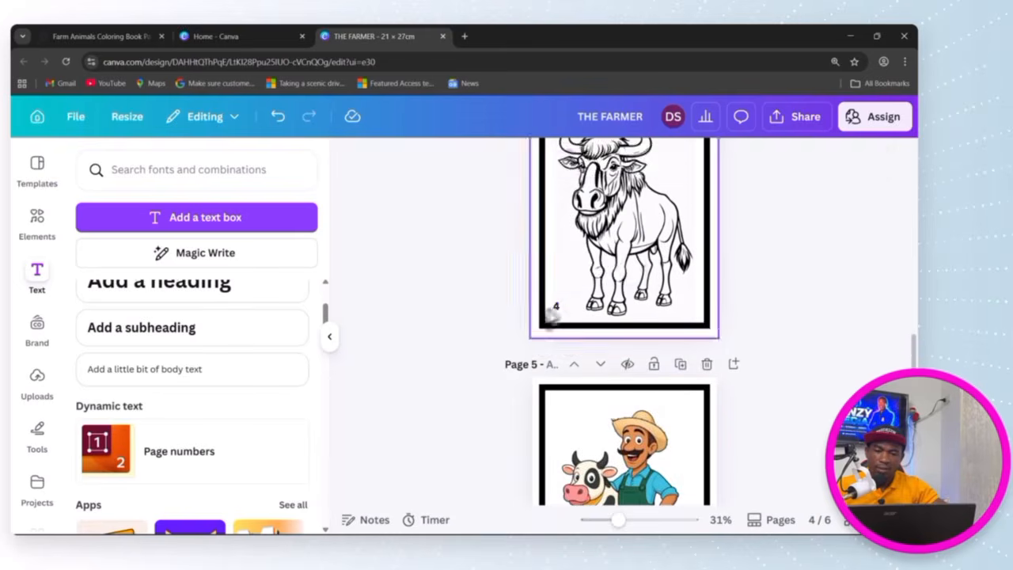
pyautogui.click(608, 269)
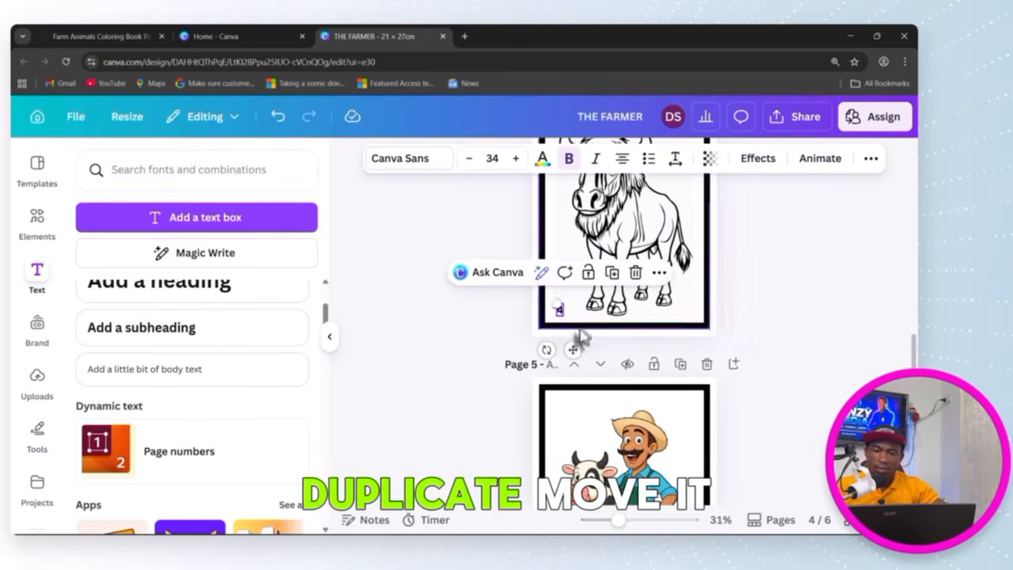
pyautogui.moveTo(570, 351); pyautogui.dragTo(571, 389)
pyautogui.scroll(-3, 567, 491)
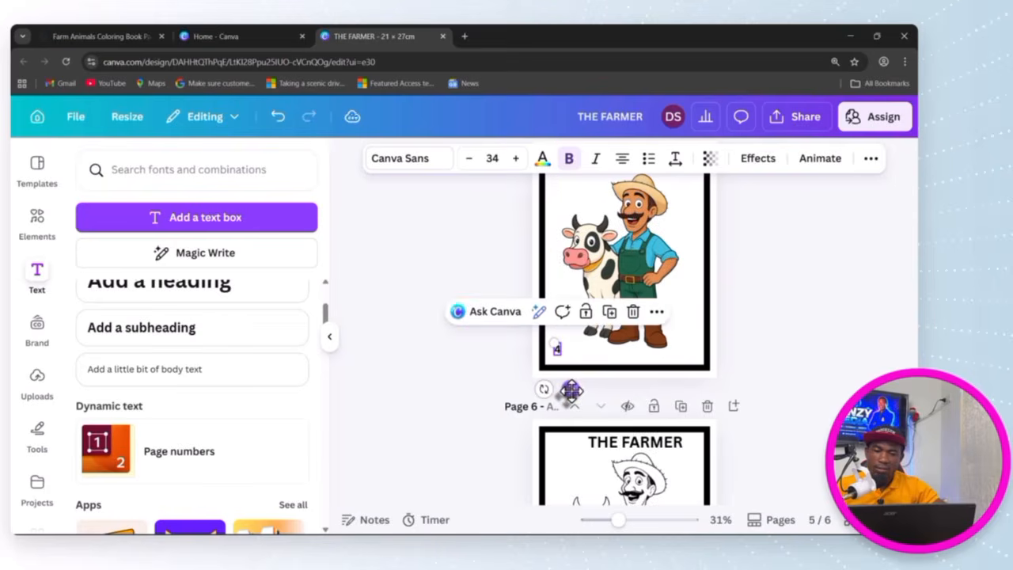
pyautogui.doubleClick(557, 353)
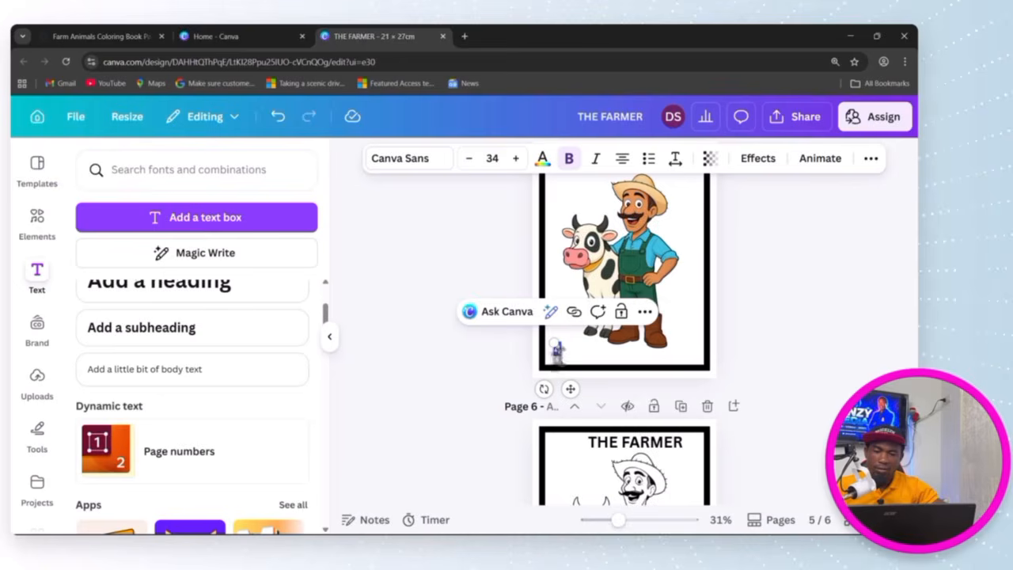
pyautogui.click(525, 373)
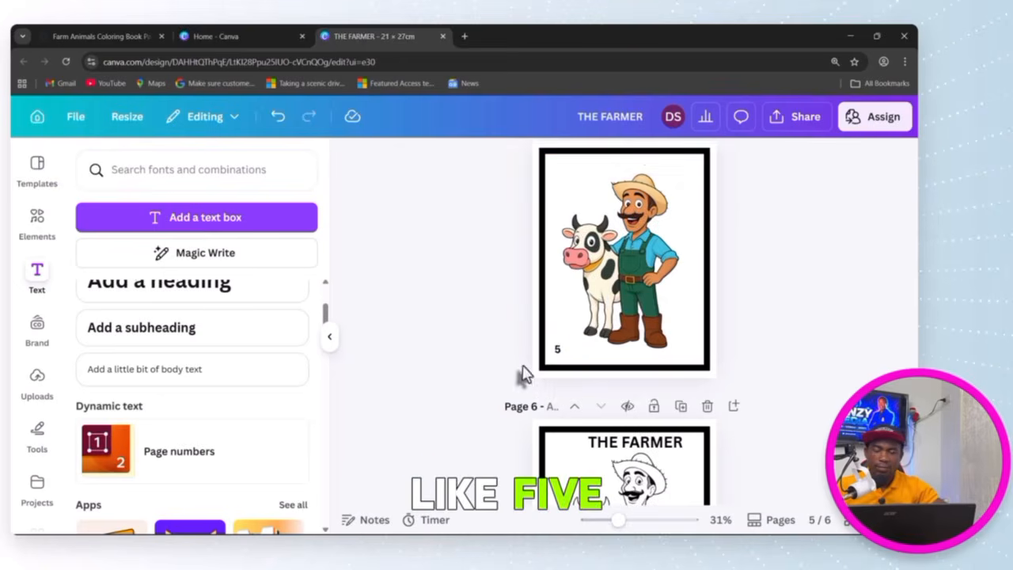
# Duplicate page 5's number, move the copy to the lower-left corner of page 6 and change it to "6"
pyautogui.scroll(-2, 527, 369)
pyautogui.doubleClick(558, 233)
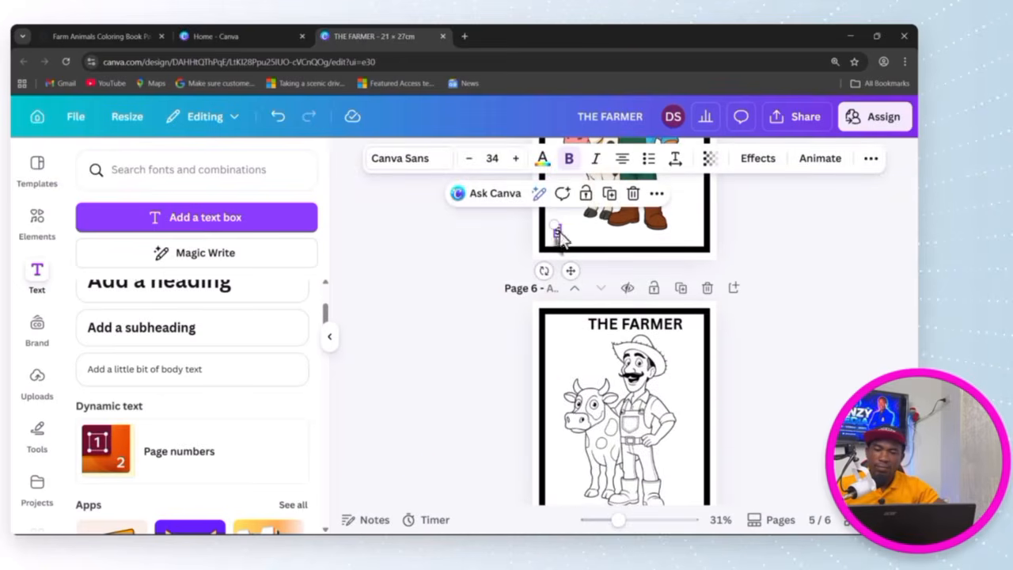
pyautogui.click(610, 194)
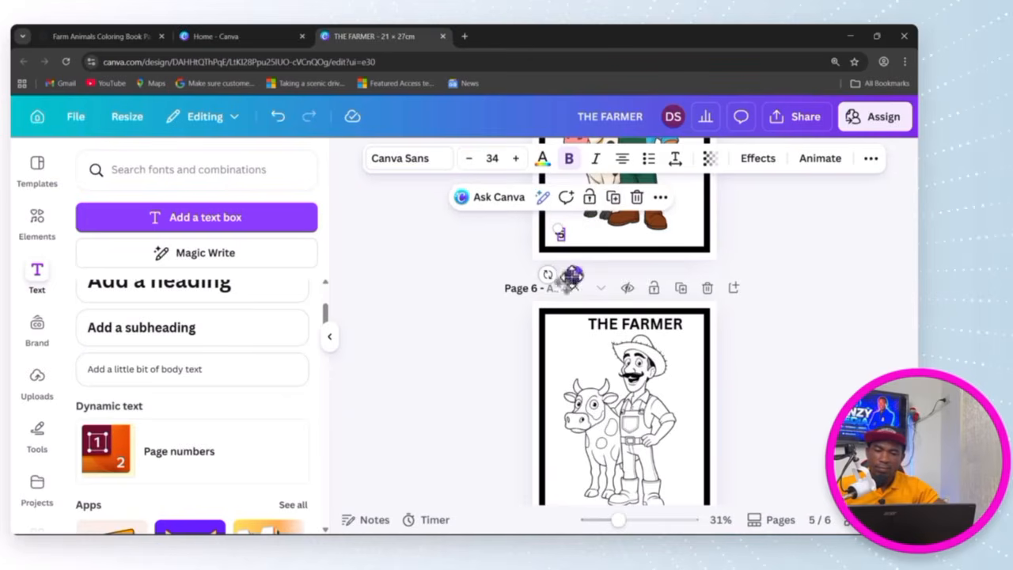
pyautogui.moveTo(574, 275); pyautogui.dragTo(584, 453)
pyautogui.moveTo(578, 526); pyautogui.dragTo(563, 469)
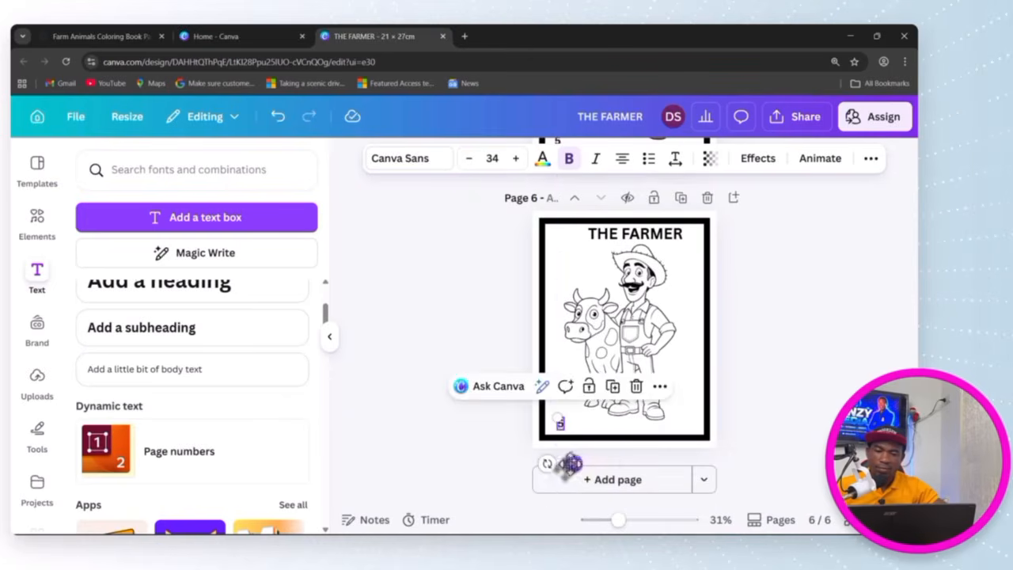
pyautogui.doubleClick(557, 424)
pyautogui.write('6')
pyautogui.click(418, 370)
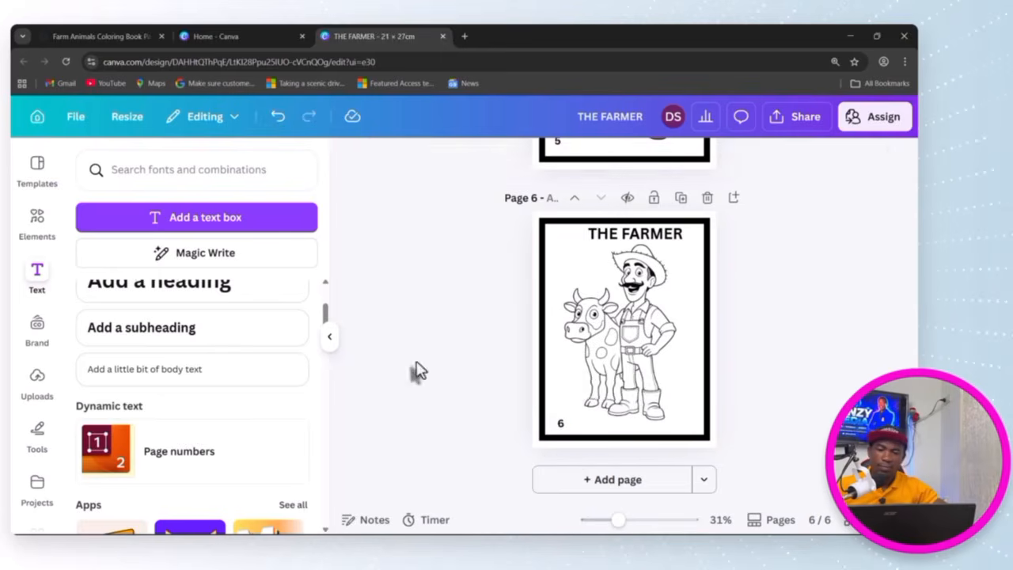
# Switch to the grid view of all pages and check the page numbering from page 1 to page 6
pyautogui.click(845, 525)
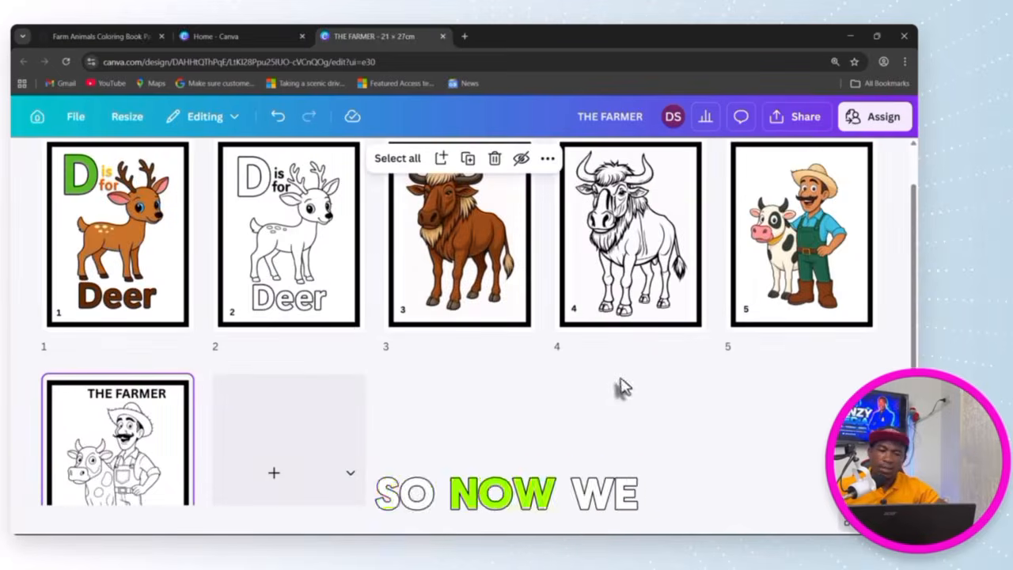
pyautogui.scroll(-2, 499, 399)
pyautogui.scroll(3, 493, 407)
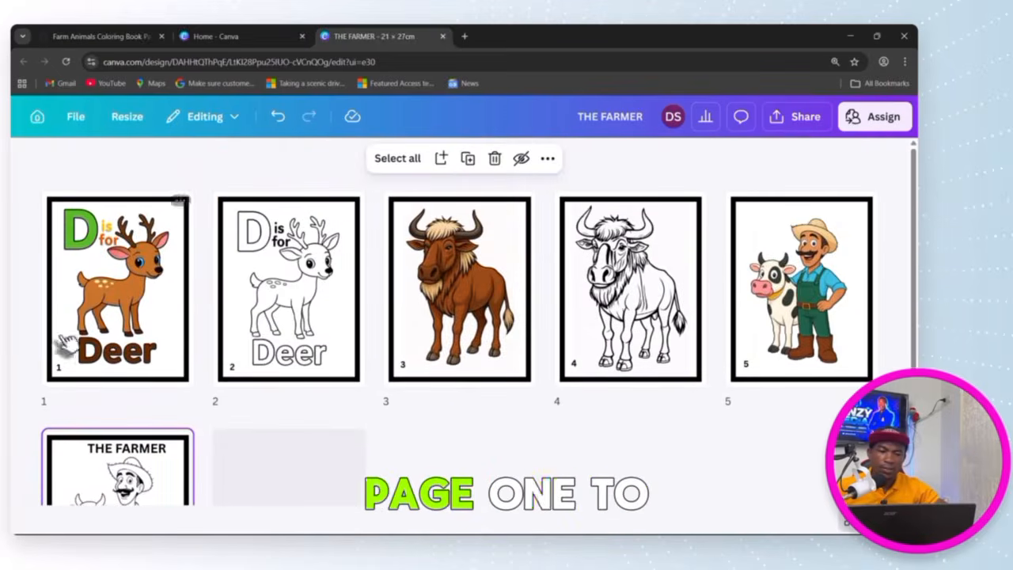
pyautogui.scroll(-1, 372, 431)
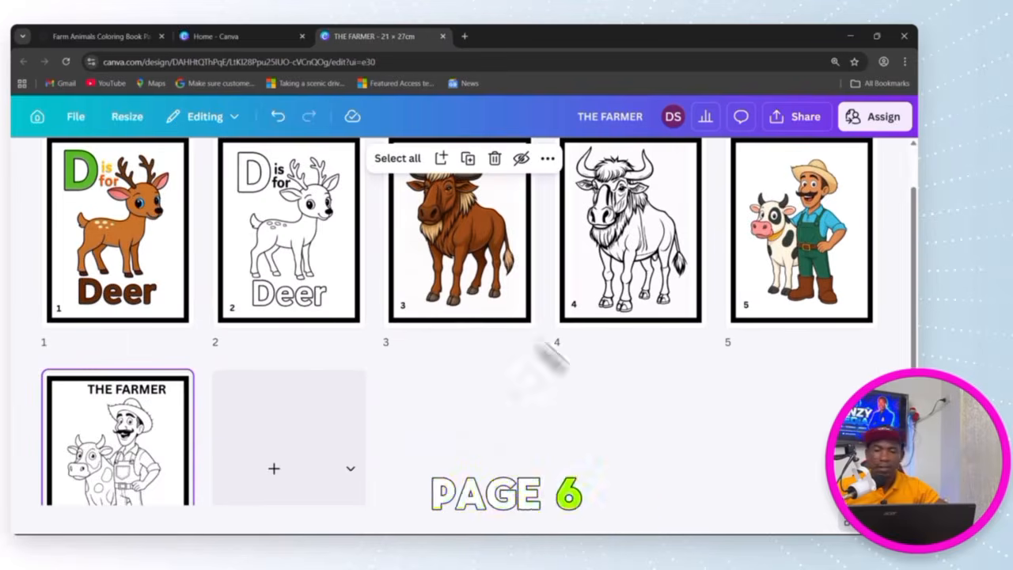
pyautogui.scroll(1, 607, 420)
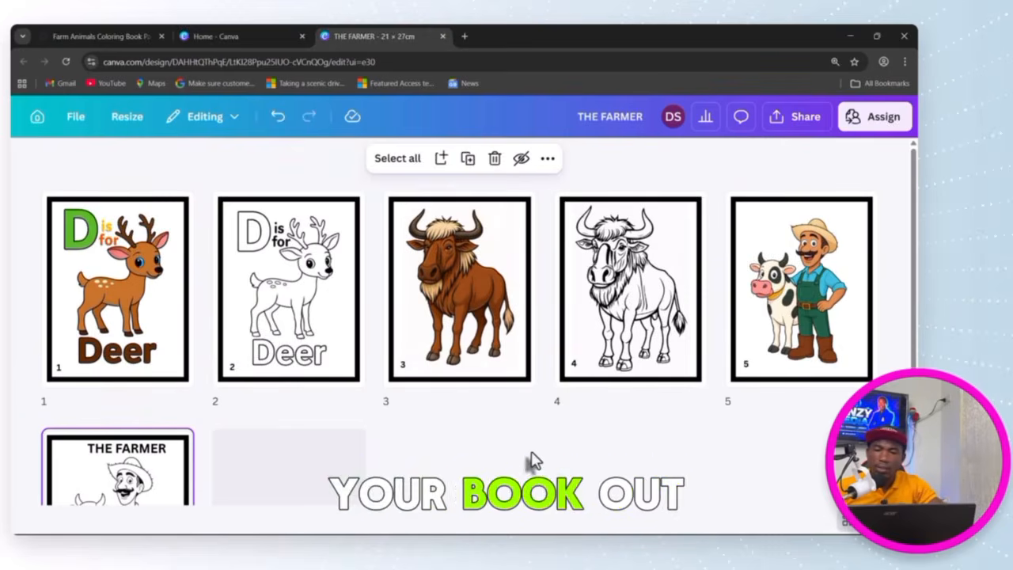
# Download pages 1–6 as PDF Print and save the file as THE FARMER in the desktop's coloring book folder
pyautogui.click(799, 119)
pyautogui.scroll(-2, 712, 277)
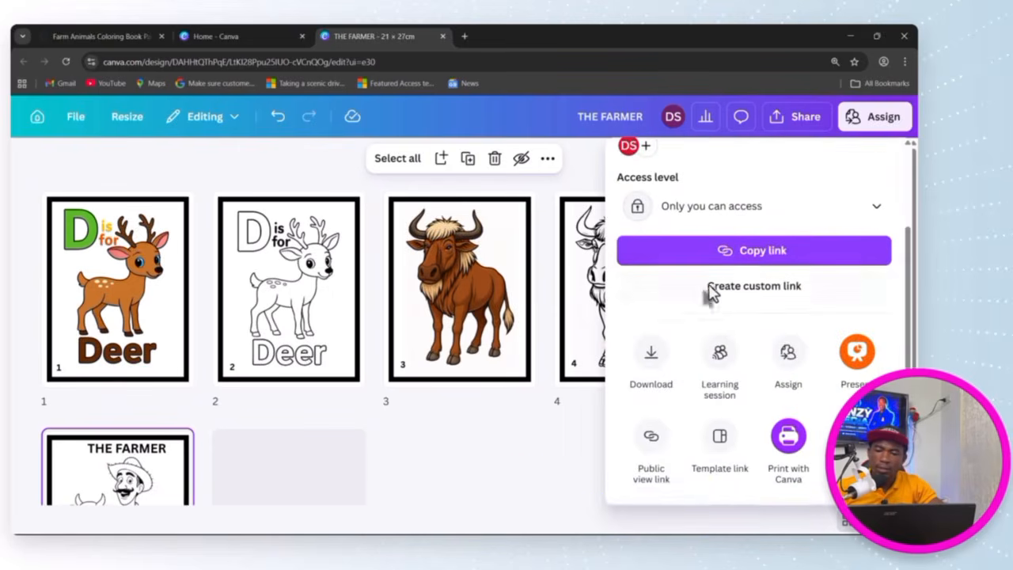
pyautogui.click(649, 366)
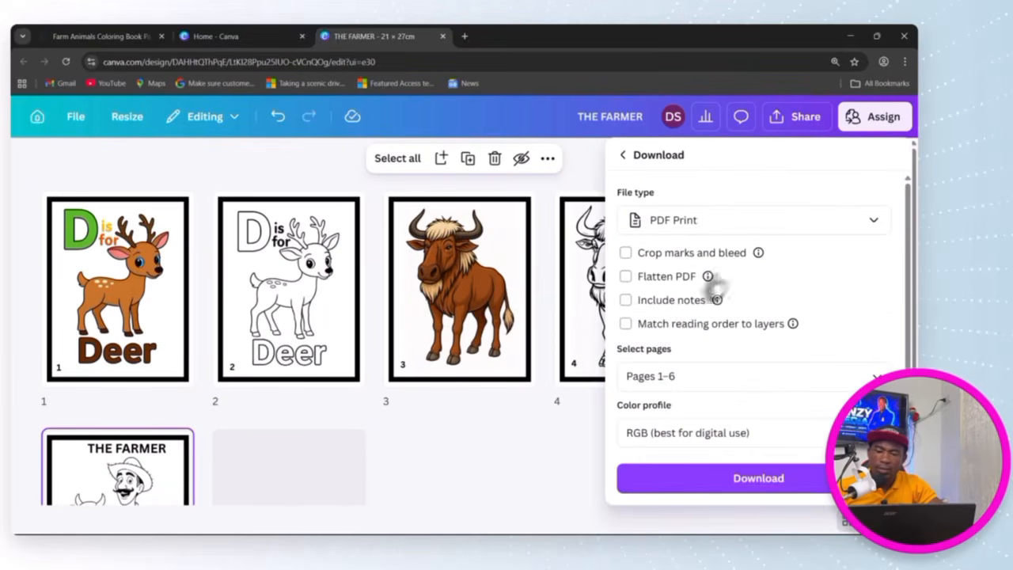
pyautogui.click(873, 224)
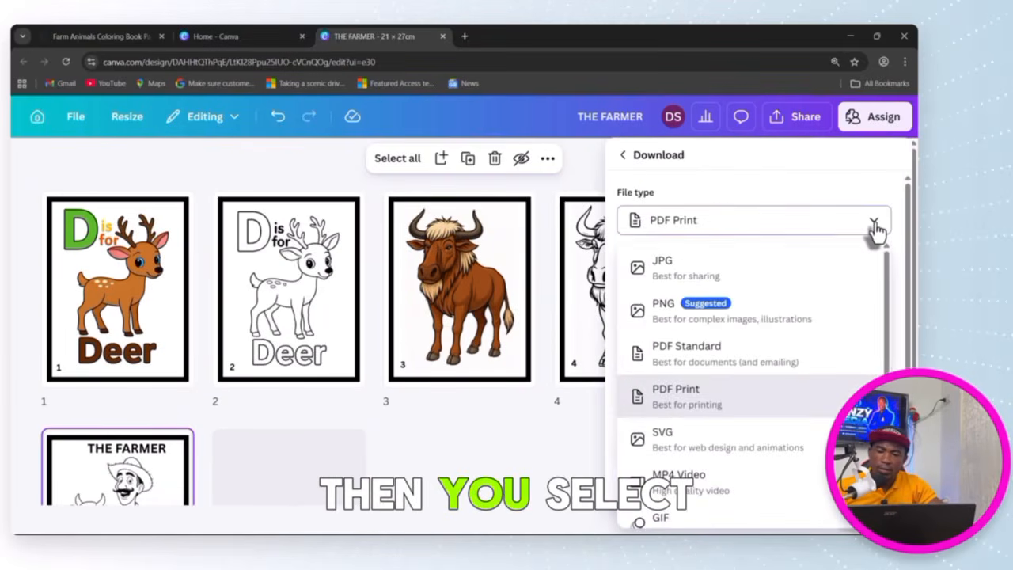
pyautogui.click(675, 396)
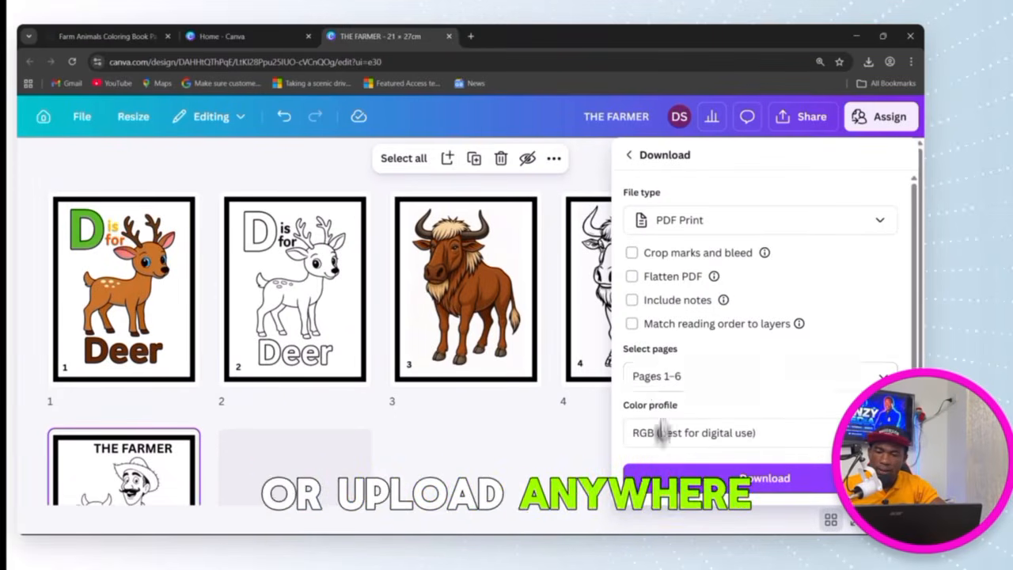
pyautogui.scroll(-2, 645, 388)
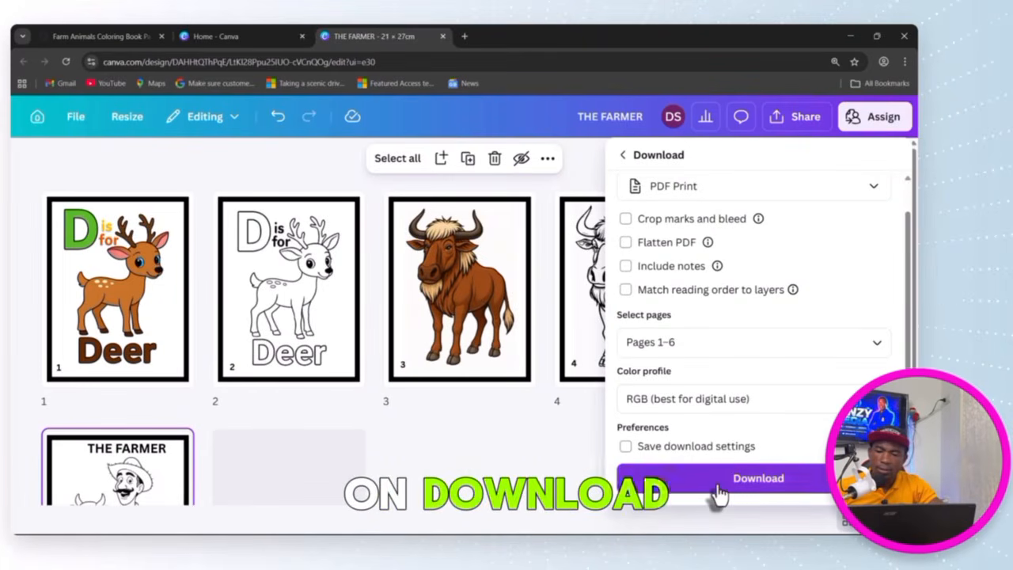
pyautogui.click(718, 484)
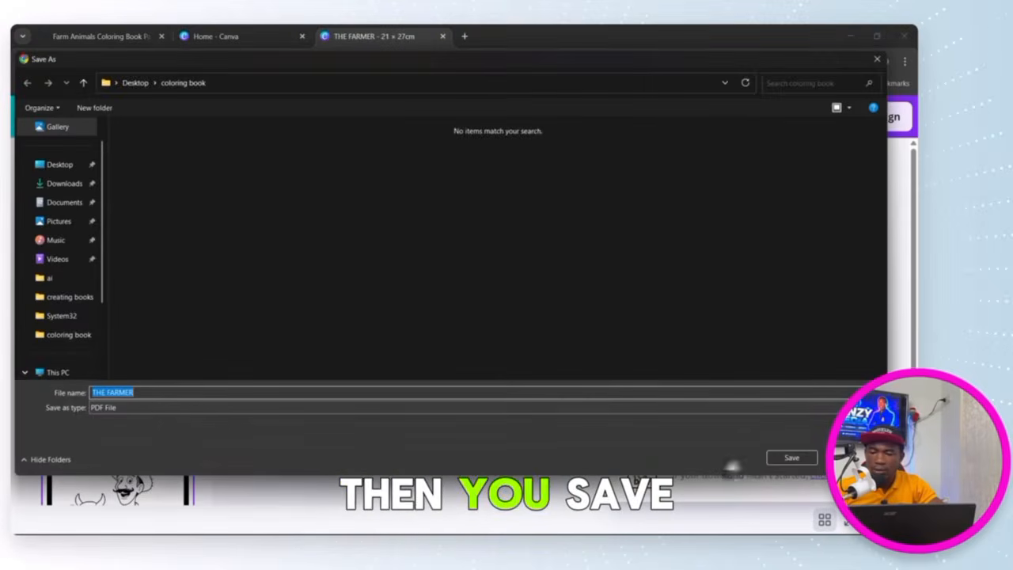
pyautogui.click(782, 459)
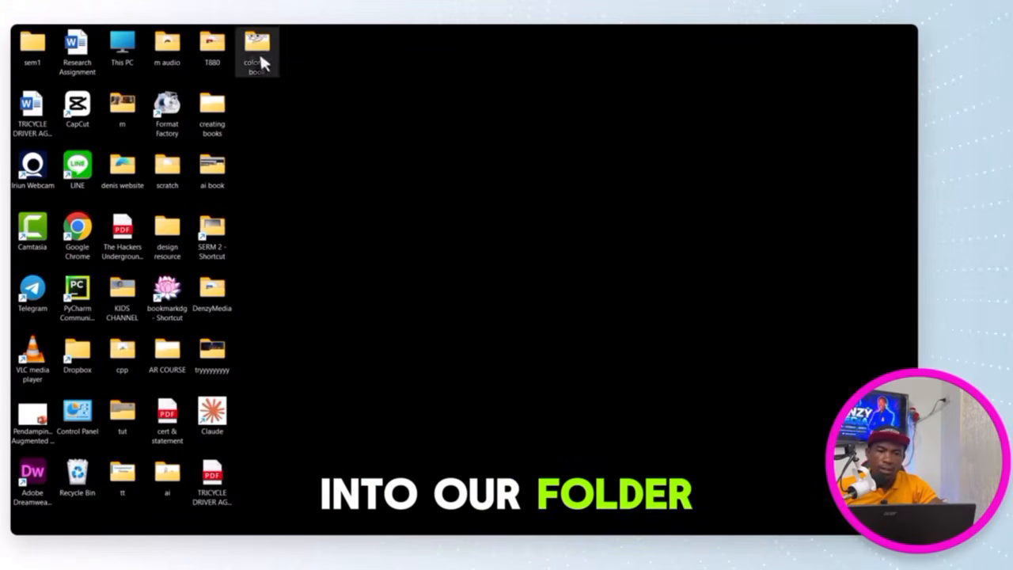
# Open the exported THE FARMER PDF from the coloring book folder on the desktop
pyautogui.doubleClick(256, 49)
pyautogui.click(647, 145)
pyautogui.doubleClick(645, 143)
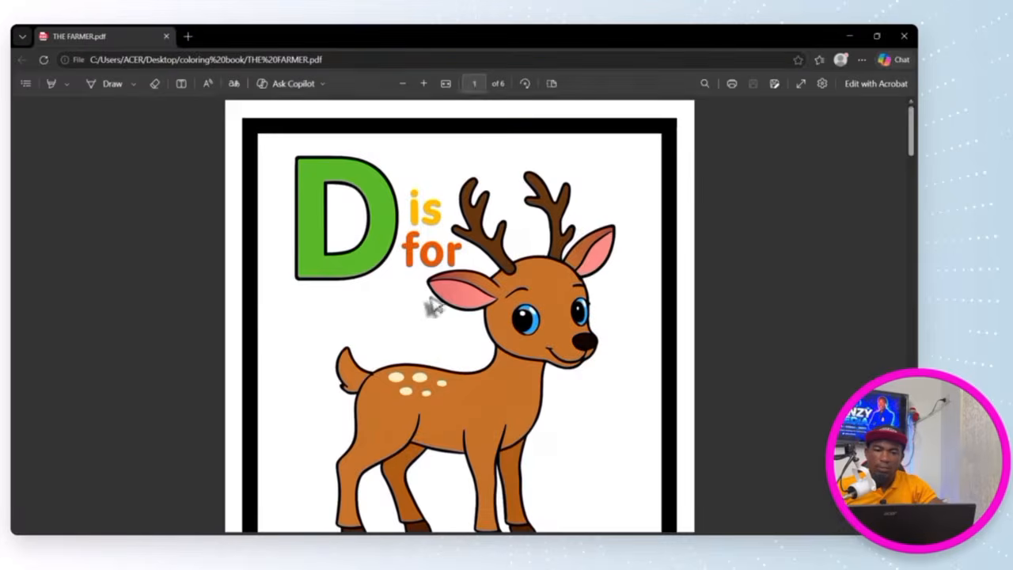
# Look through the pages of the exported PDF, checking the images, borders and page numbers
pyautogui.scroll(-1, 429, 304)
pyautogui.scroll(-10, 427, 304)
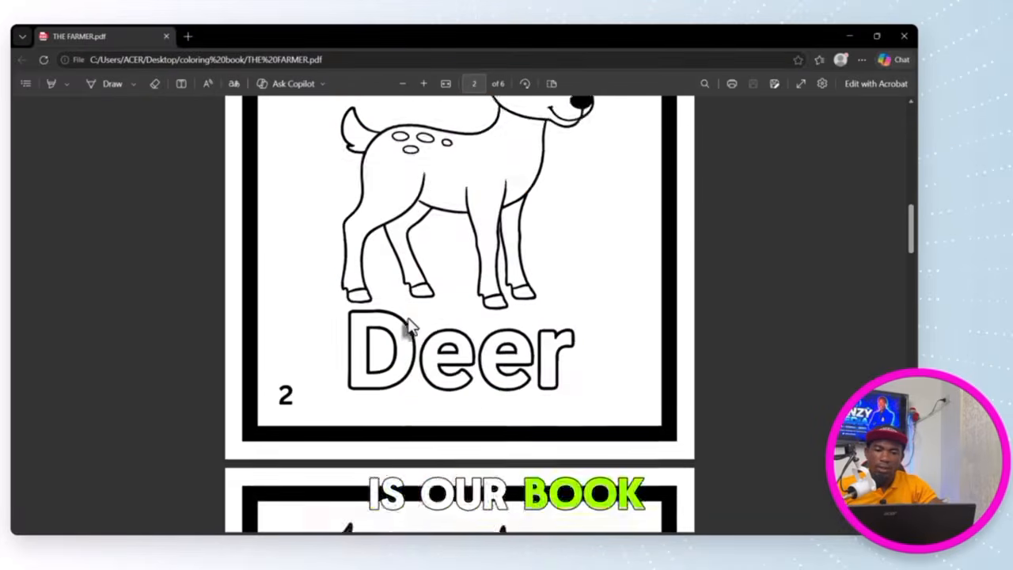
pyautogui.scroll(-10, 406, 315)
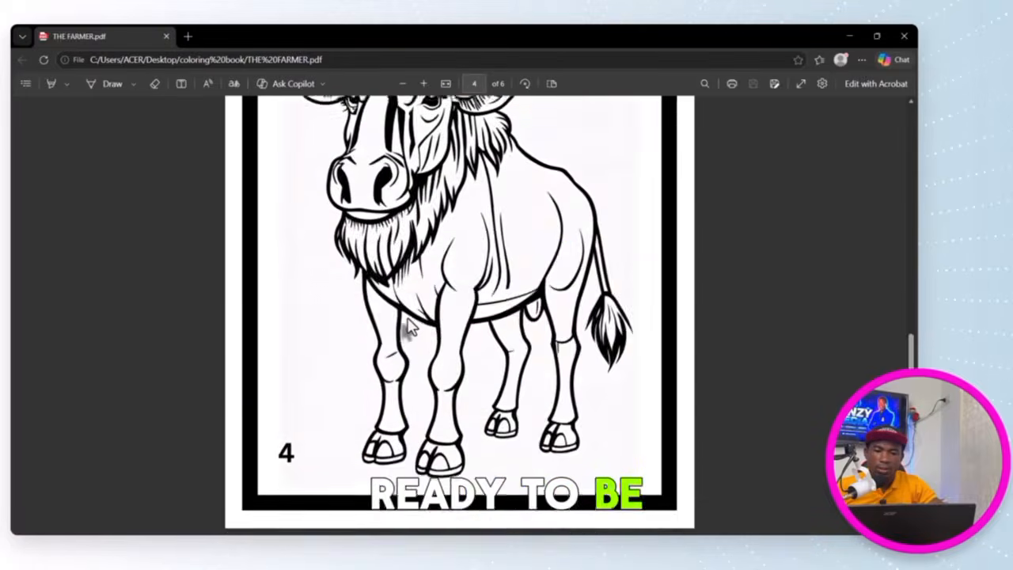
pyautogui.scroll(-6, 409, 326)
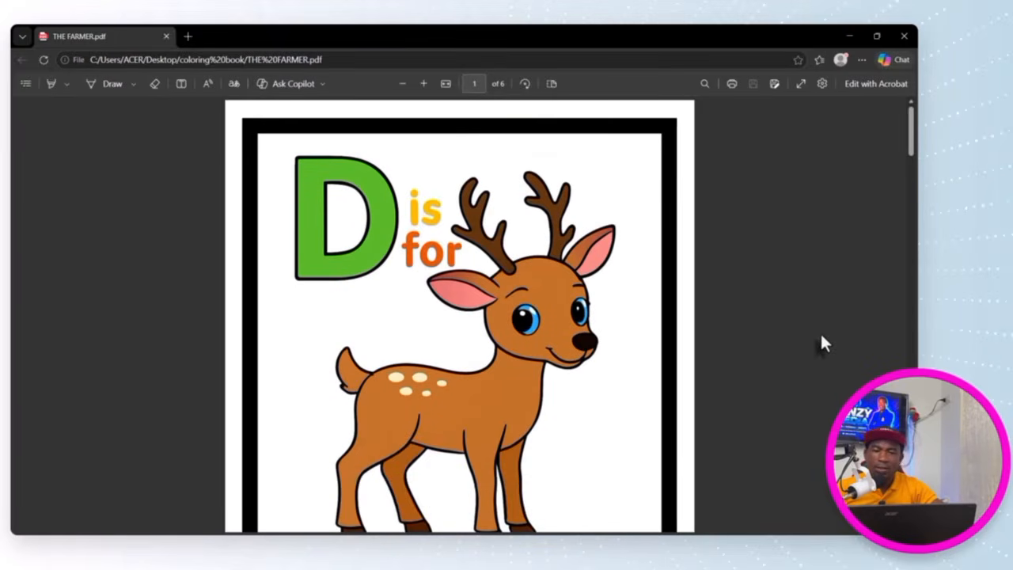
pyautogui.scroll(-5, 822, 337)
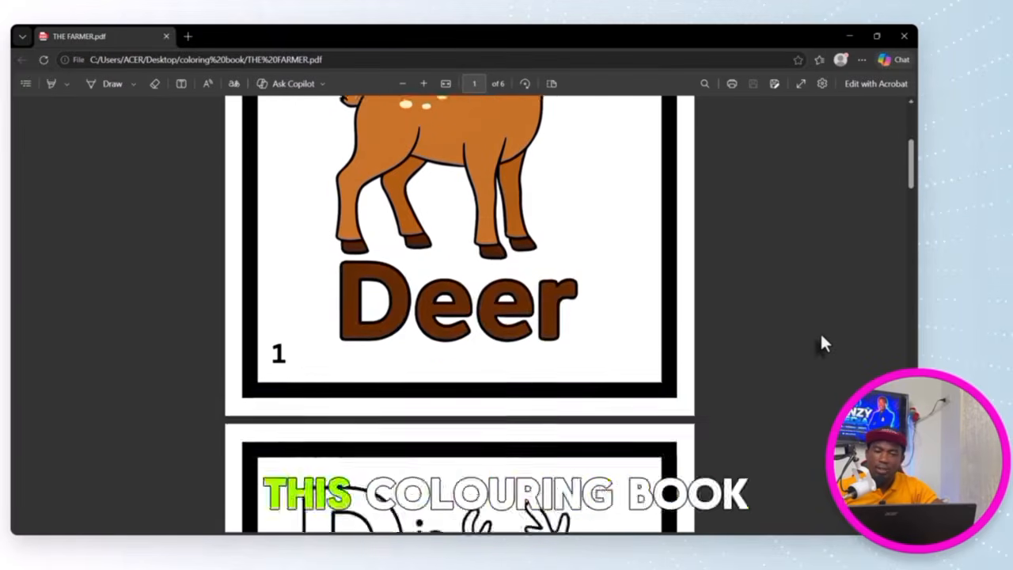
pyautogui.scroll(-3, 822, 342)
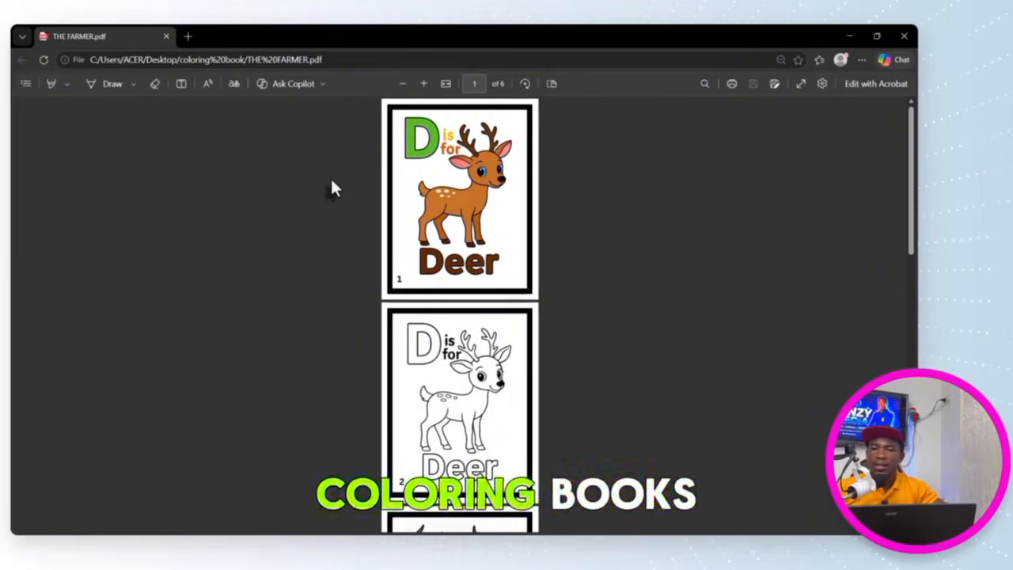
pyautogui.scroll(-3, 599, 249)
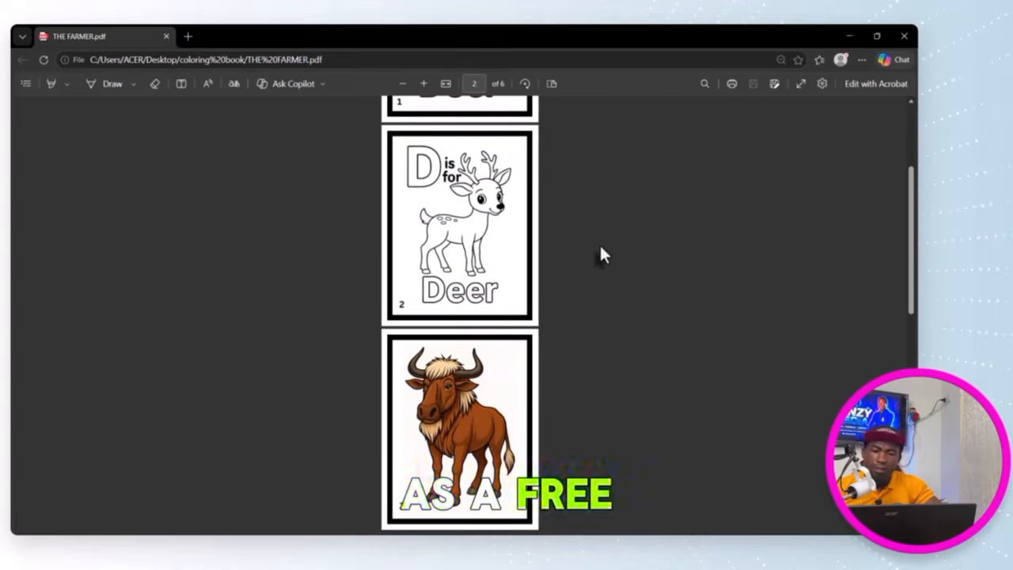
pyautogui.scroll(1, 601, 250)
pyautogui.scroll(2, 602, 256)
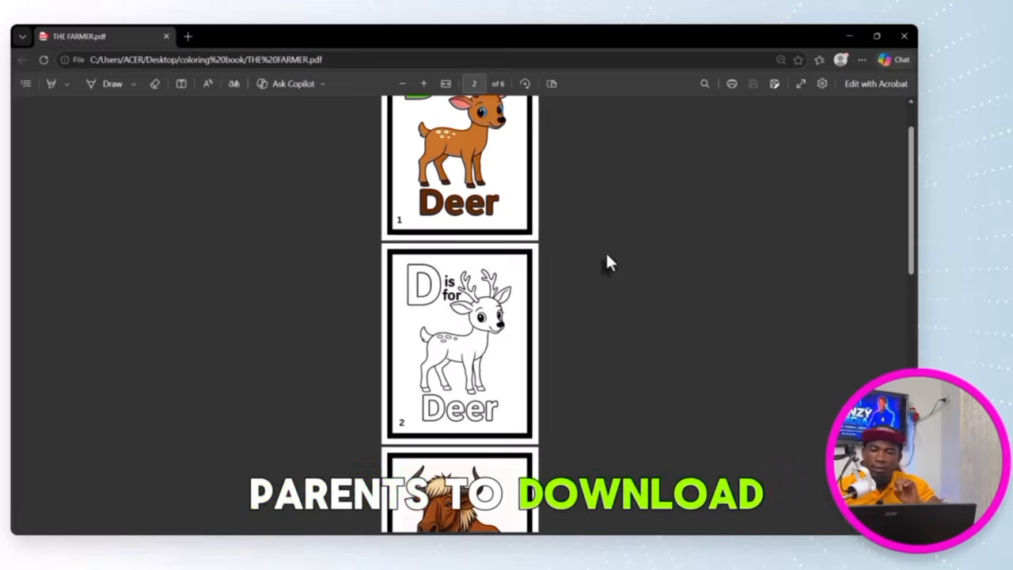
pyautogui.scroll(2, 610, 273)
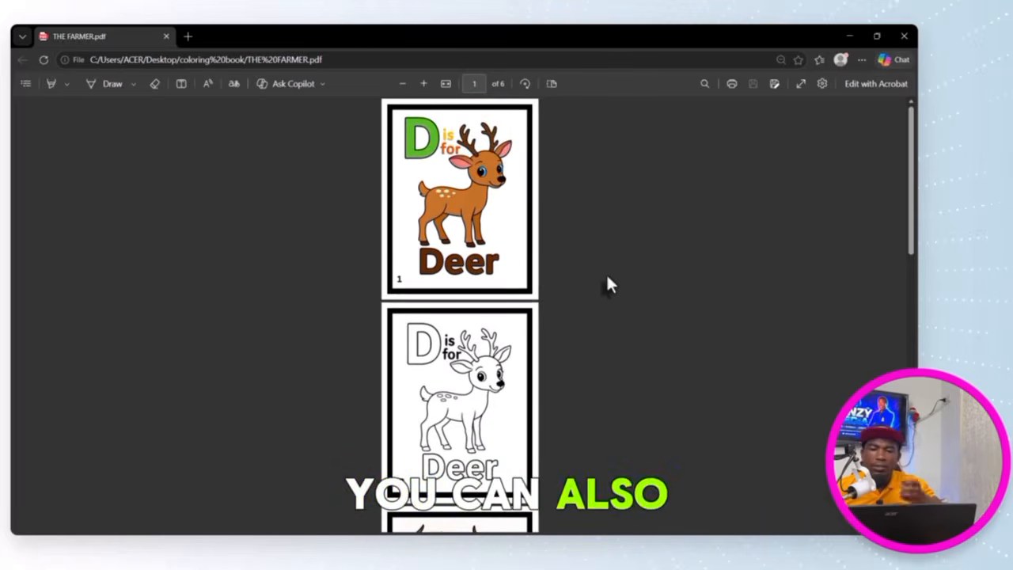